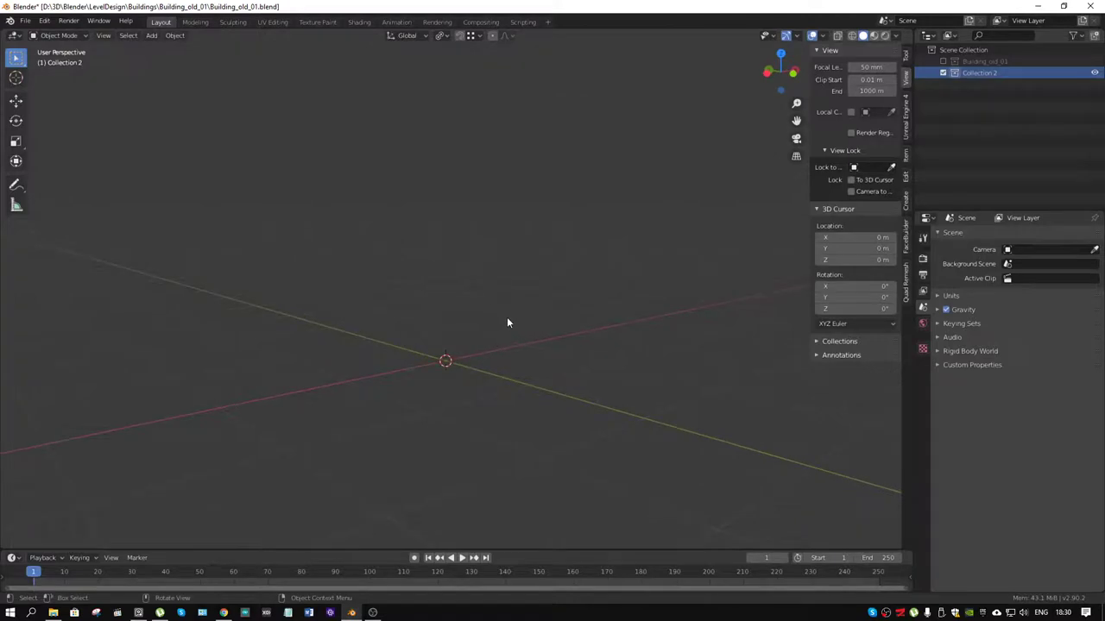
# - Add a cylinder mesh at the world origin and enter Edit Mode on it
pyautogui.moveTo(506, 323); pyautogui.dragTo(482, 331, button='middle')
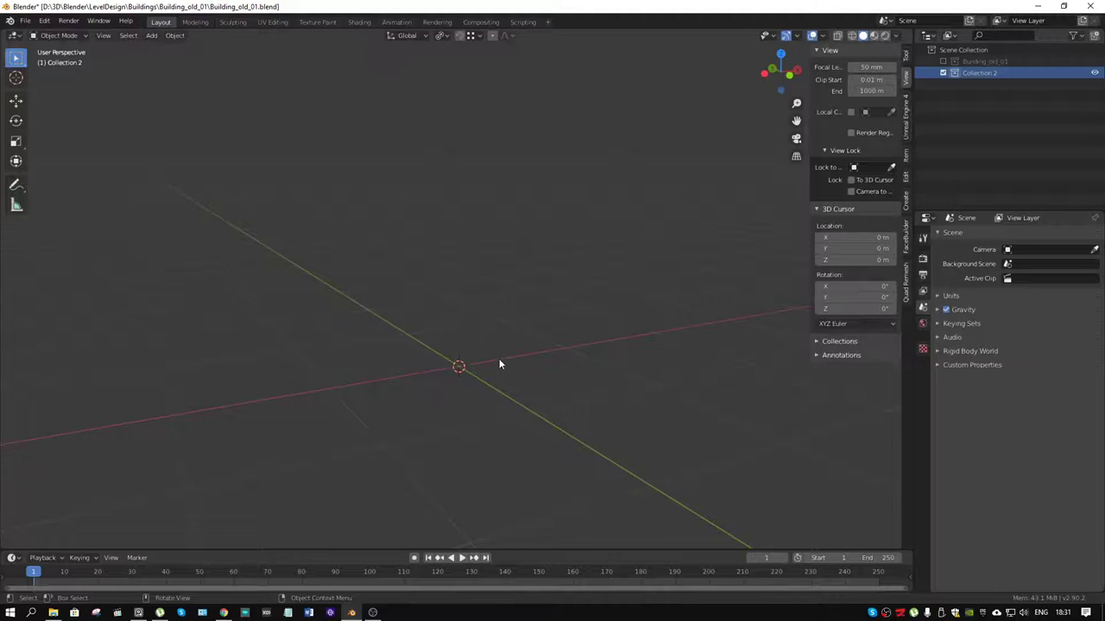
pyautogui.hotkey('shift', 'a')
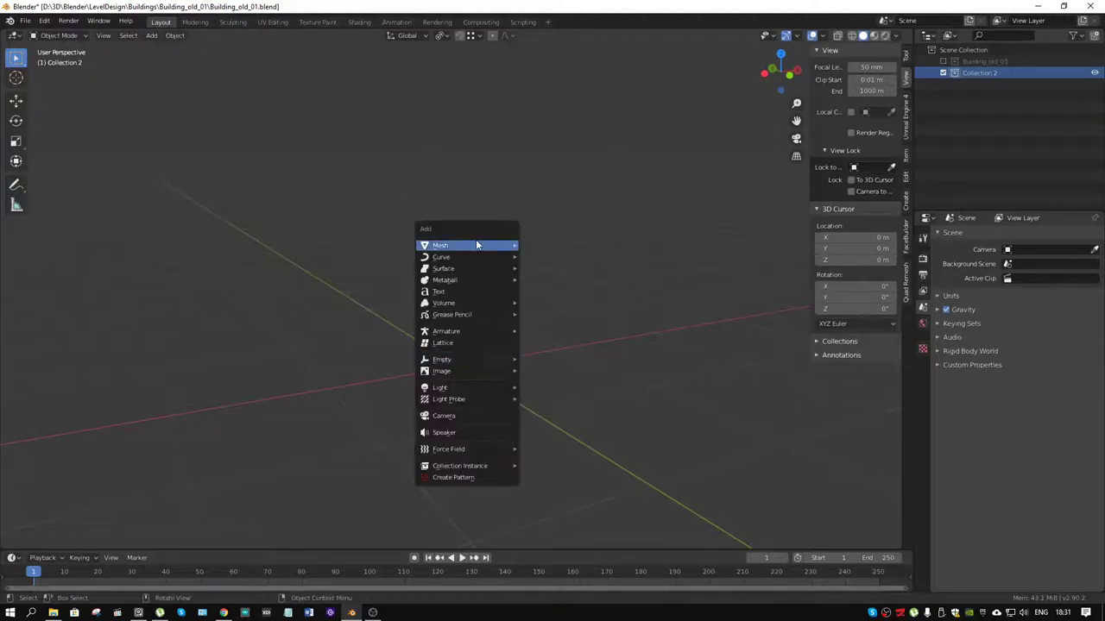
pyautogui.moveTo(477, 246)
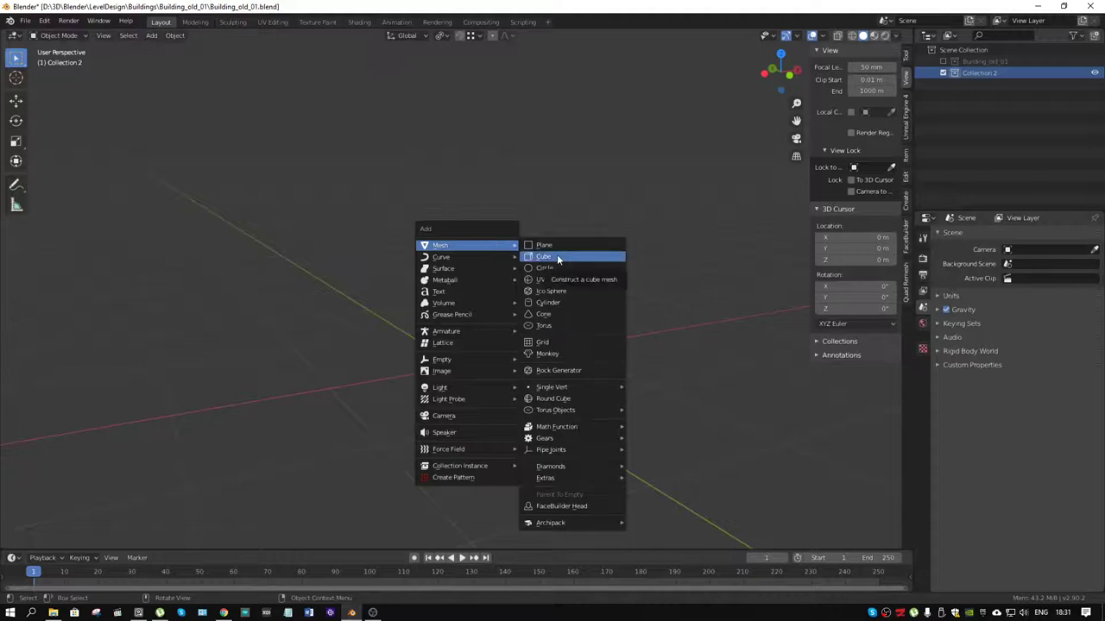
pyautogui.click(574, 303)
pyautogui.moveTo(550, 339)
pyautogui.keyDown('ctrl'); pyautogui.mouseDown(button='middle')
pyautogui.moveTo(522, 344)
pyautogui.moveTo(510, 315)
pyautogui.moveTo(537, 333)
pyautogui.mouseUp(button='middle'); pyautogui.keyUp('ctrl')
pyautogui.hotkey('ctrl', 'Tab')
pyautogui.click(580, 331)
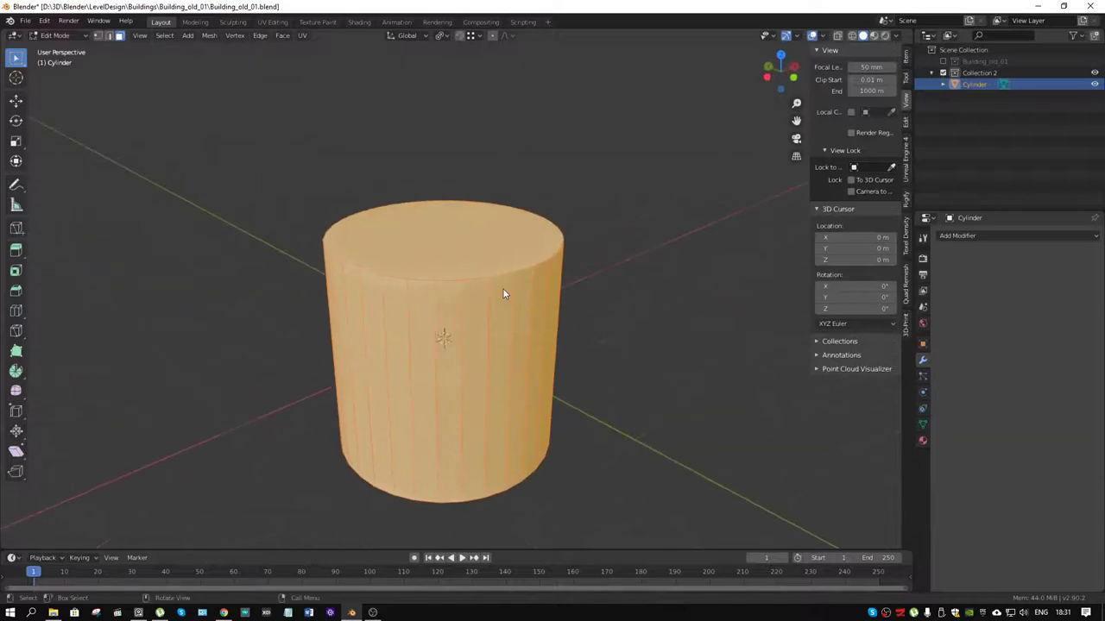
# - Delete the cylinder's top and bottom cap faces to leave an open tube
pyautogui.click(475, 251)
pyautogui.keyDown('ctrl'); pyautogui.moveTo(476, 251); pyautogui.dragTo(517, 405, button='middle'); pyautogui.keyUp('ctrl')
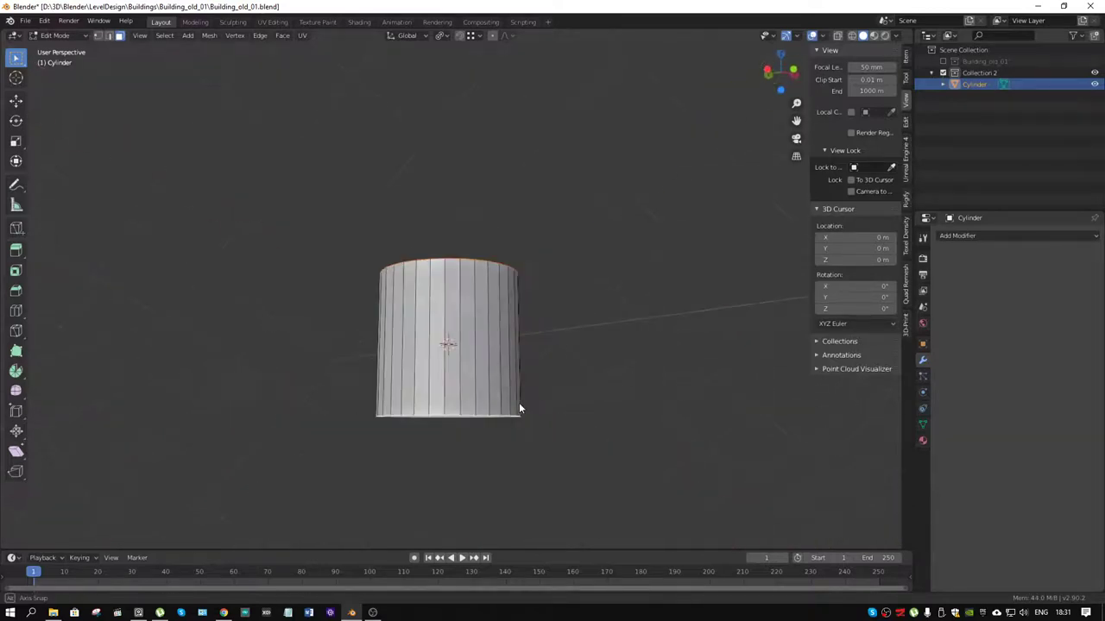
pyautogui.press('x')
pyautogui.click(502, 397)
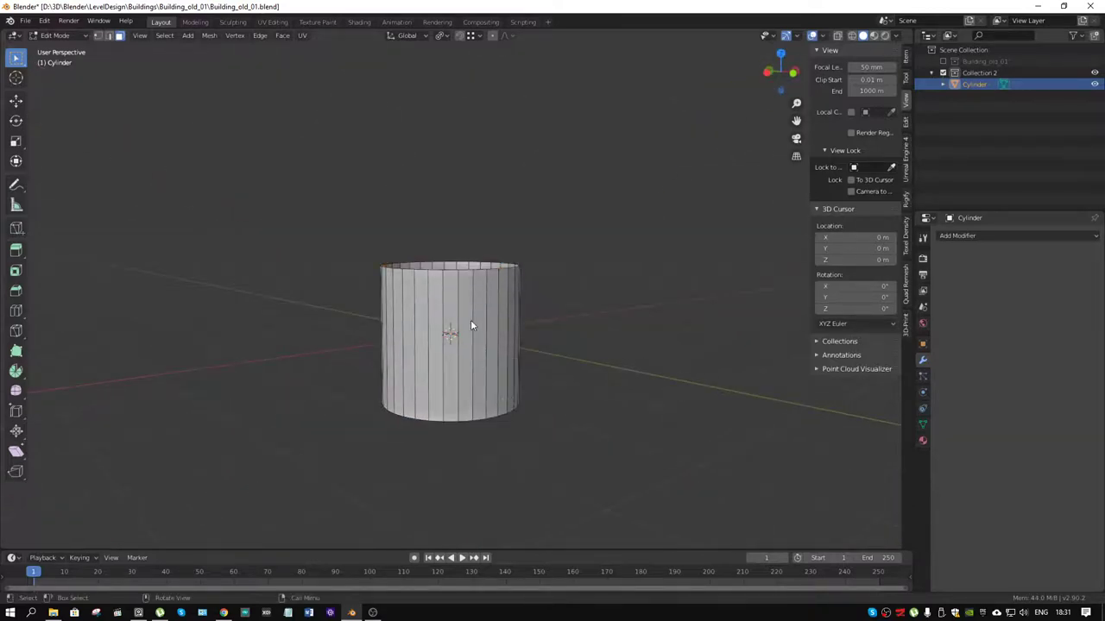
# - Add seven evenly spaced horizontal loop cuts around the tube without sliding them
pyautogui.hotkey('ctrl', 'r')
pyautogui.scroll(4, 470, 322)
pyautogui.click(471, 325)
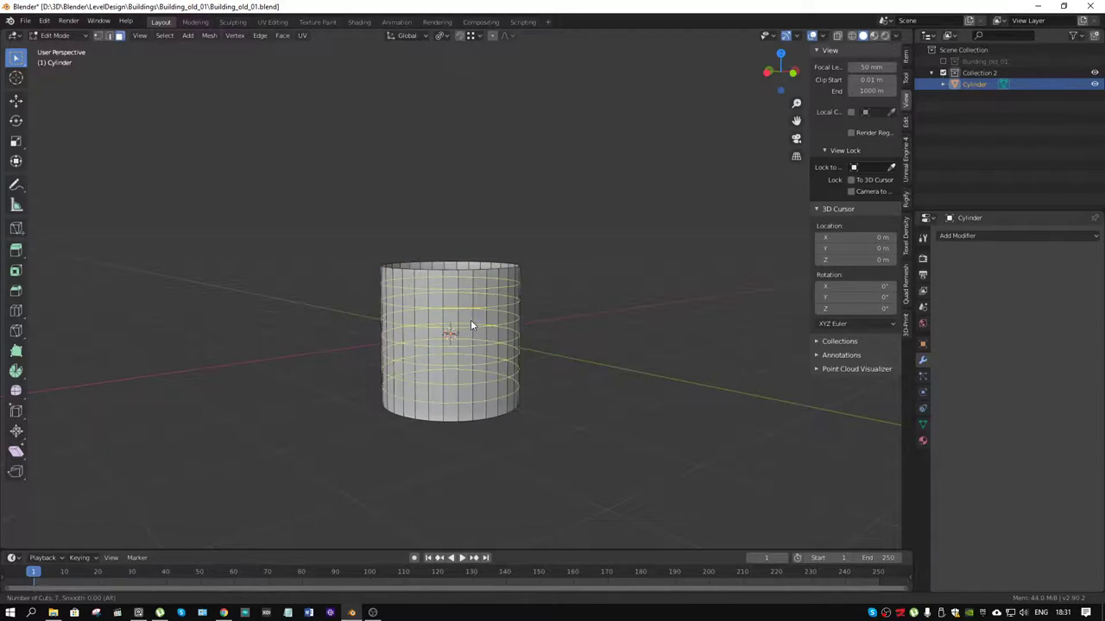
pyautogui.rightClick(445, 313)
# - Select every second horizontal face ring, including the lowest one, and extrude the four rings in place
pyautogui.keyDown('alt'); pyautogui.click(428, 300); pyautogui.keyUp('alt')
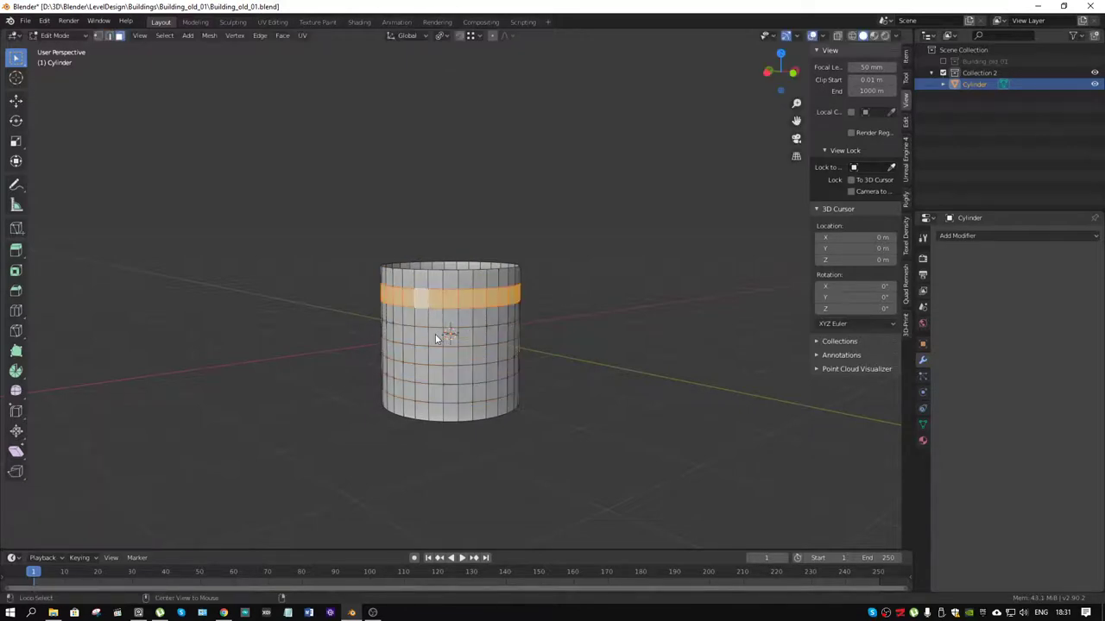
pyautogui.keyDown('alt'); pyautogui.keyDown('shift'); pyautogui.click(430, 336); pyautogui.keyUp('shift'); pyautogui.keyUp('alt')
pyautogui.keyDown('alt'); pyautogui.keyDown('shift'); pyautogui.click(427, 372); pyautogui.keyUp('shift'); pyautogui.keyUp('alt')
pyautogui.keyDown('alt'); pyautogui.keyDown('shift'); pyautogui.click(429, 421); pyautogui.keyUp('shift'); pyautogui.keyUp('alt')
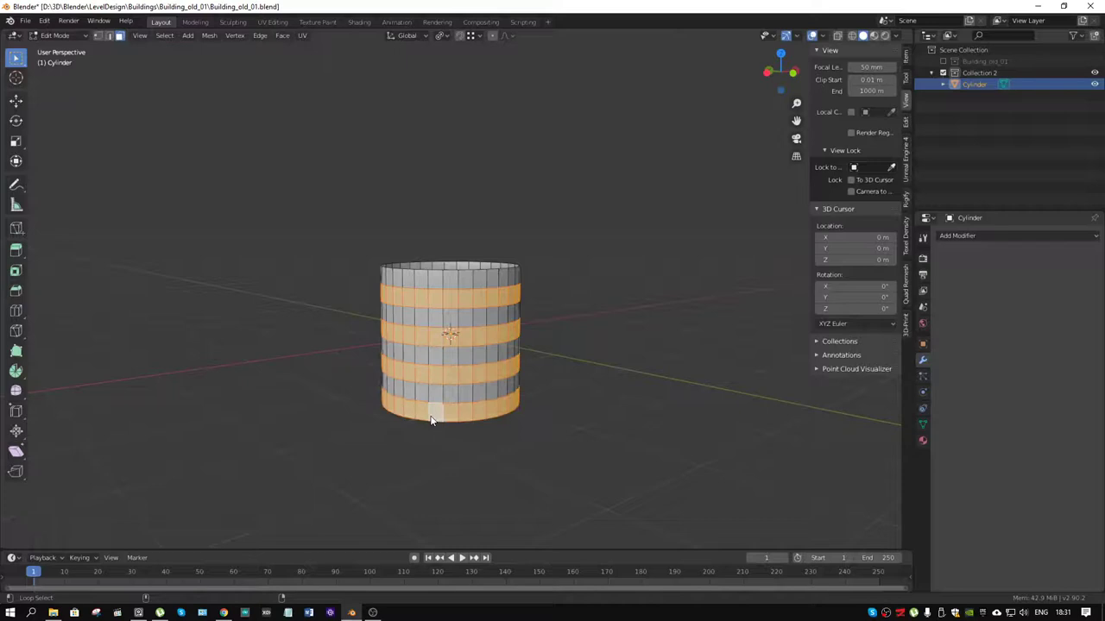
pyautogui.press('e')
pyautogui.rightClick(601, 379)
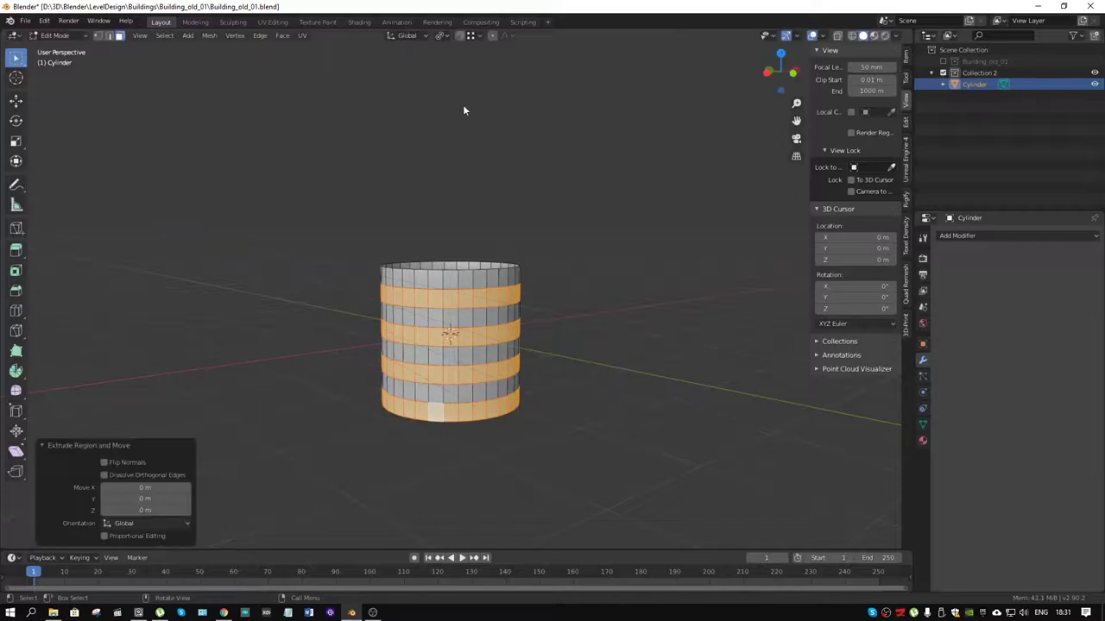
# - Set the pivot to individual origins and scale the extruded rings outward to about 1.189 in X and Y only
pyautogui.click(445, 38)
pyautogui.click(470, 76)
pyautogui.press('s')
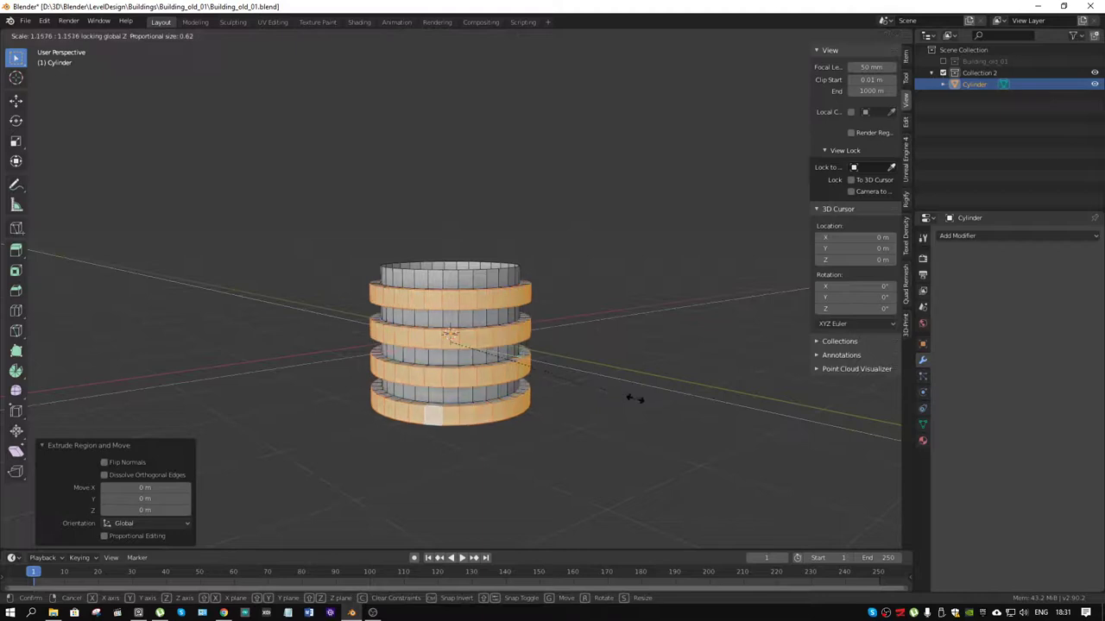
pyautogui.click(639, 405)
# - Scale the outer rings down along Z so the ridges taper, and return to Object Mode
pyautogui.press('s')
pyautogui.press('z')
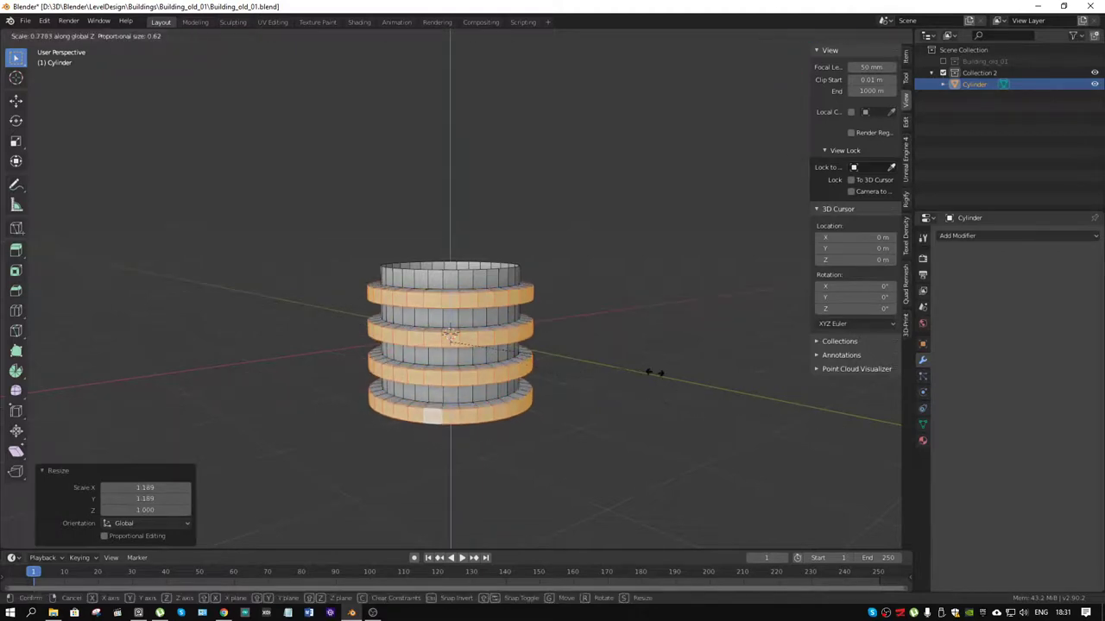
pyautogui.click(581, 311)
pyautogui.moveTo(604, 324); pyautogui.dragTo(522, 359, button='middle')
pyautogui.moveTo(454, 372); pyautogui.dragTo(515, 416, button='middle')
pyautogui.hotkey('ctrl', 'Tab')
pyautogui.click(438, 401)
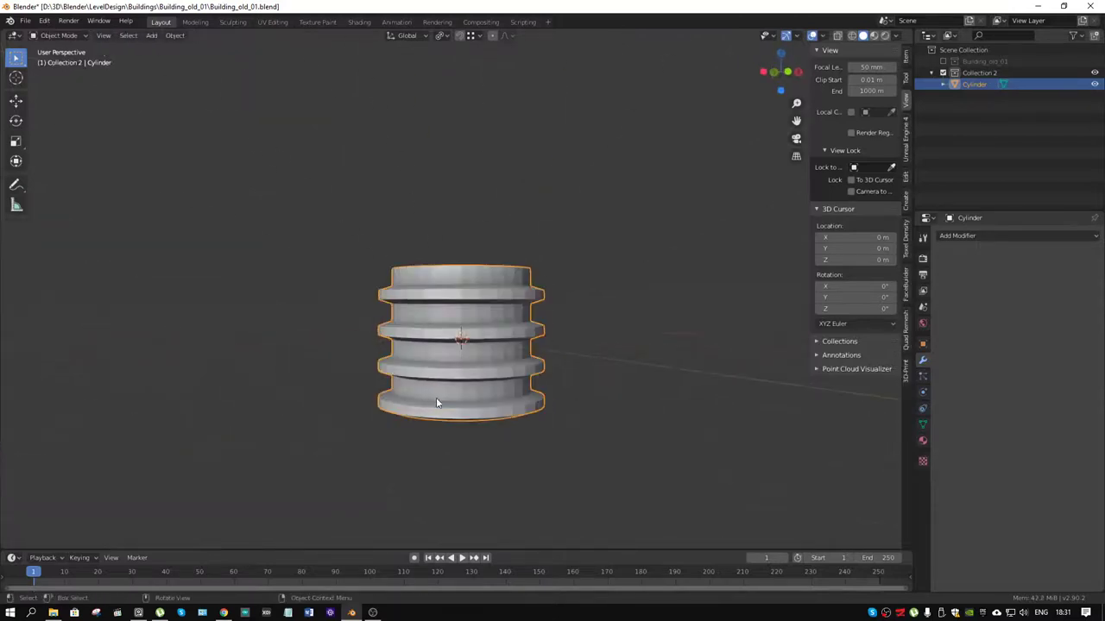
# - Apply smooth shading to the ribbed cylinder
pyautogui.click(652, 366)
pyautogui.moveTo(650, 367); pyautogui.dragTo(565, 408, button='middle')
pyautogui.scroll(-4, 477, 328)
pyautogui.rightClick(453, 358)
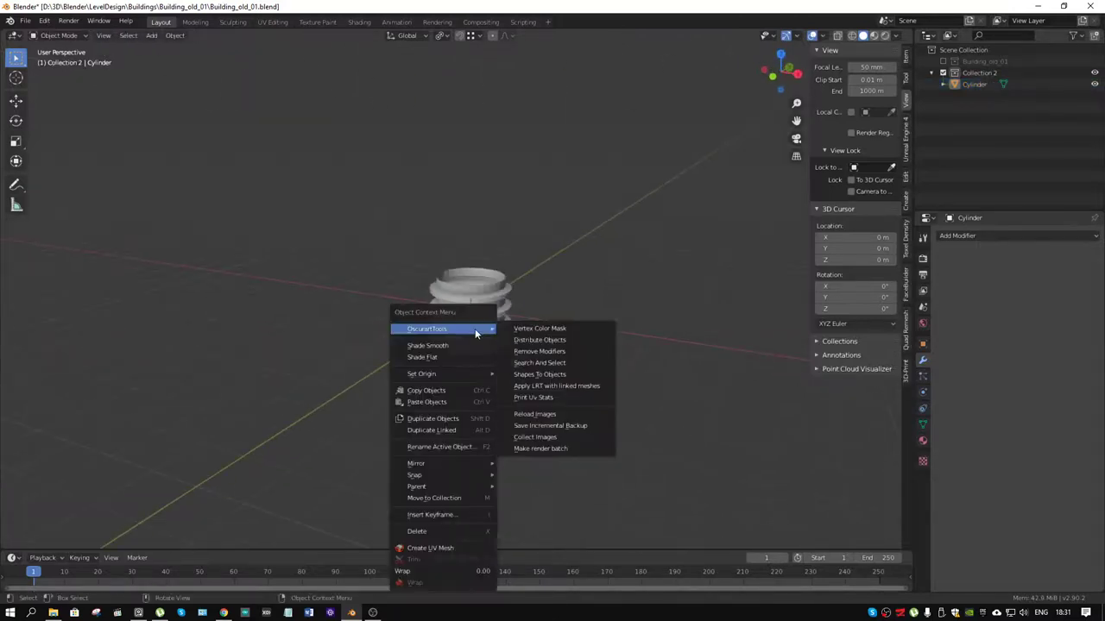
pyautogui.click(453, 358)
pyautogui.hotkey('ctrl', 'Tab')
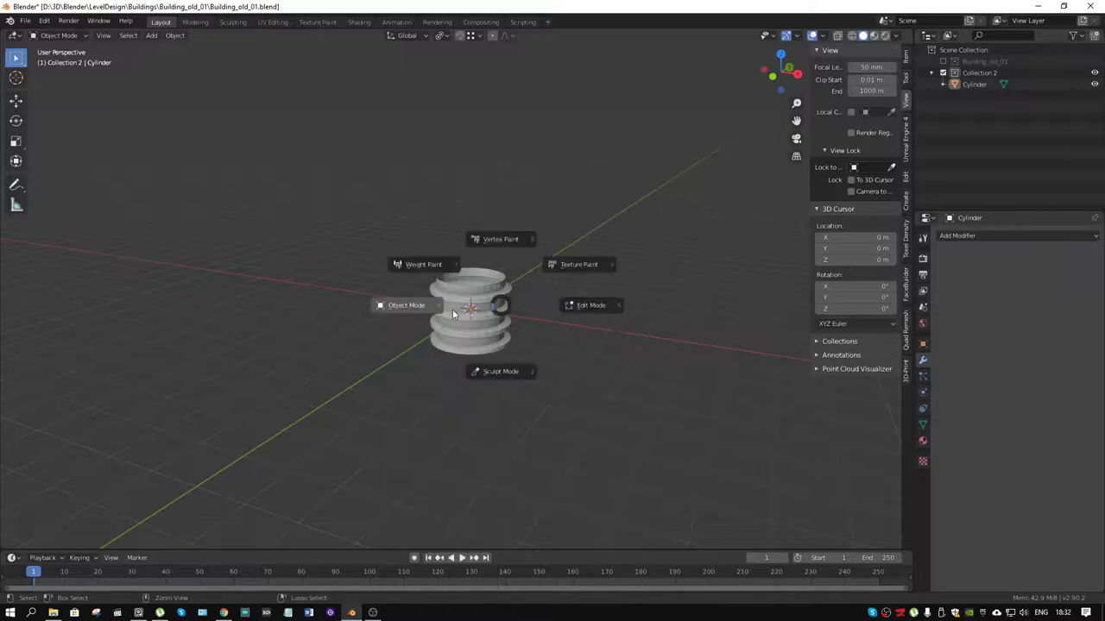
pyautogui.rightClick(475, 298)
pyautogui.click(498, 297)
pyautogui.rightClick(498, 298)
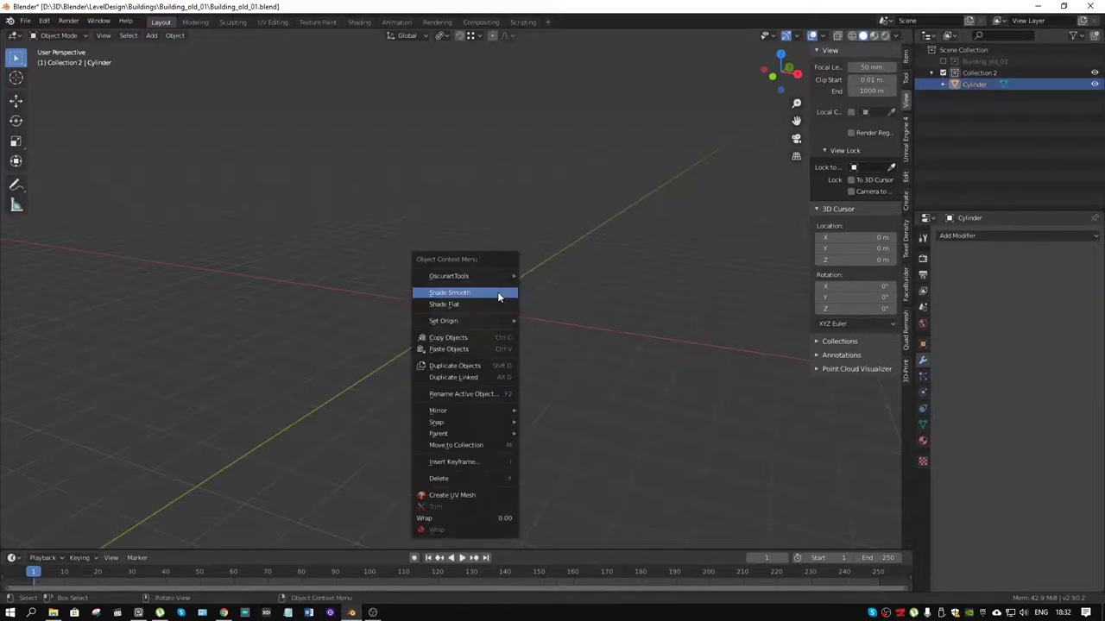
pyautogui.click(498, 294)
# - Examine the smooth-shaded ridges up close and check the viewport shading options
pyautogui.scroll(3, 535, 294)
pyautogui.moveTo(582, 292)
pyautogui.mouseDown(button='middle')
pyautogui.moveTo(627, 297)
pyautogui.moveTo(653, 264)
pyautogui.moveTo(656, 289)
pyautogui.mouseUp(button='middle')
pyautogui.scroll(3, 522, 323)
pyautogui.moveTo(466, 331); pyautogui.dragTo(586, 322, button='middle')
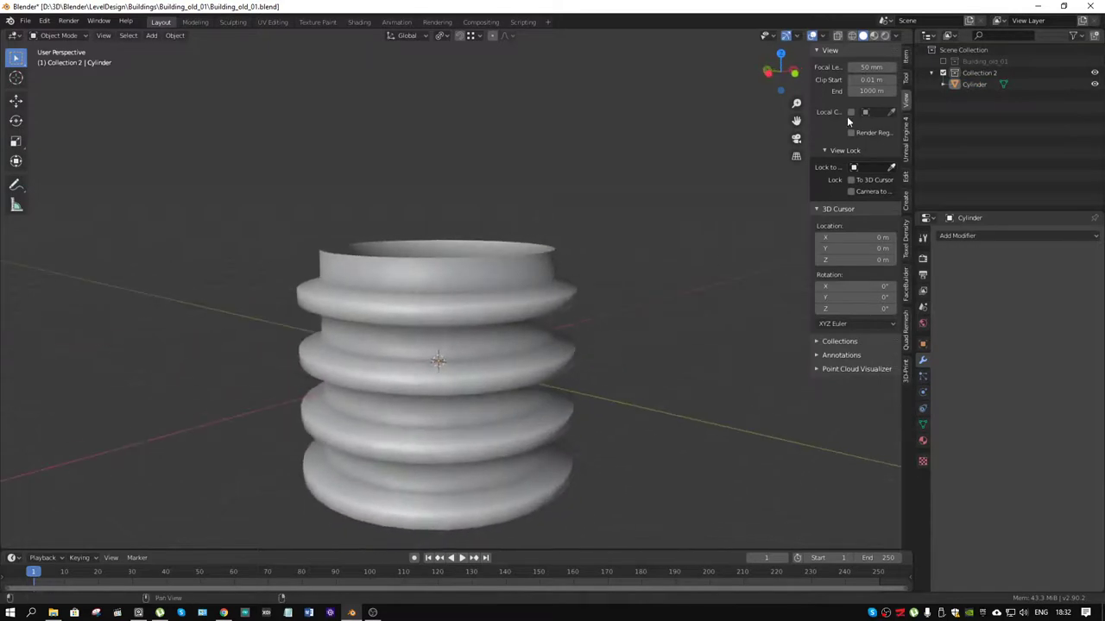
pyautogui.click(898, 36)
pyautogui.click(830, 294)
pyautogui.scroll(-5, 599, 301)
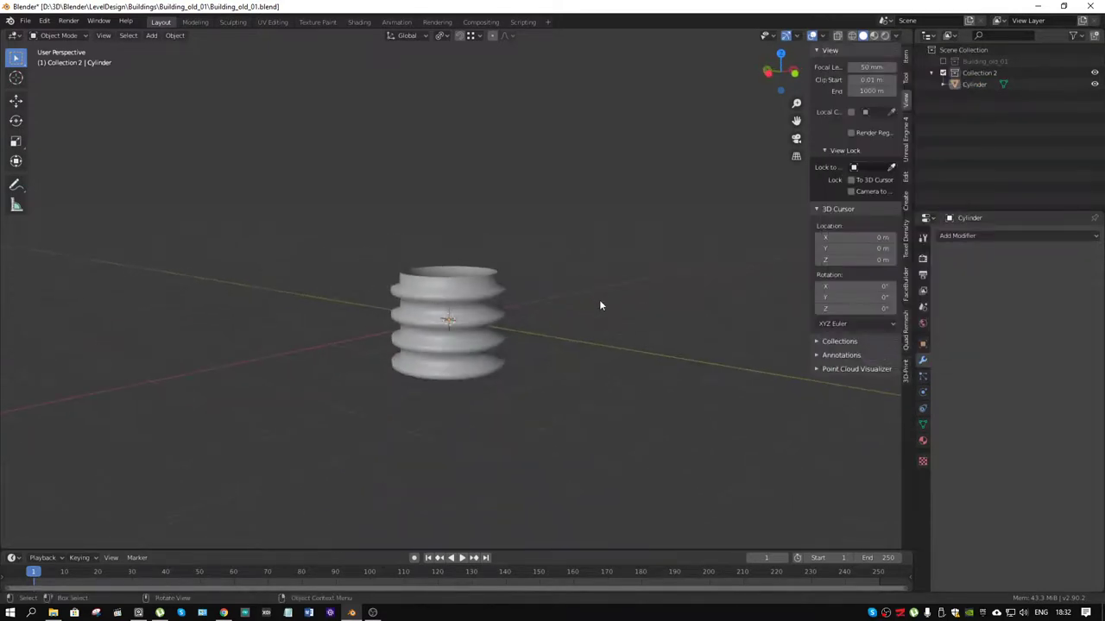
pyautogui.moveTo(601, 306)
pyautogui.mouseDown(button='middle')
pyautogui.moveTo(604, 264)
pyautogui.moveTo(589, 323)
pyautogui.mouseUp(button='middle')
pyautogui.scroll(-4, 559, 344)
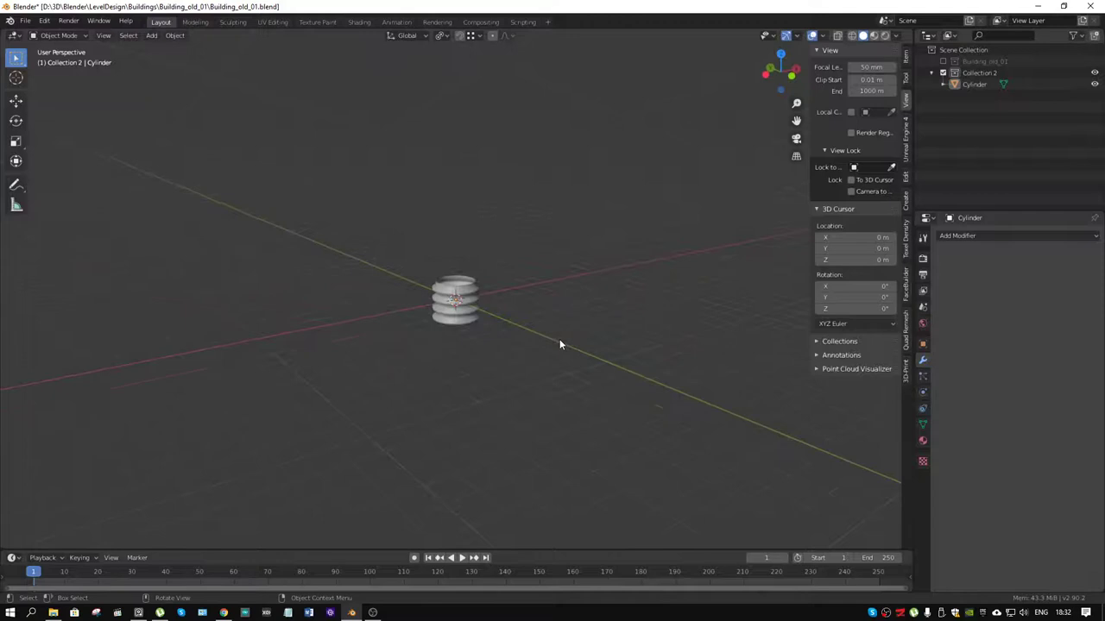
pyautogui.hotkey('shift', 'a')
pyautogui.moveTo(536, 352)
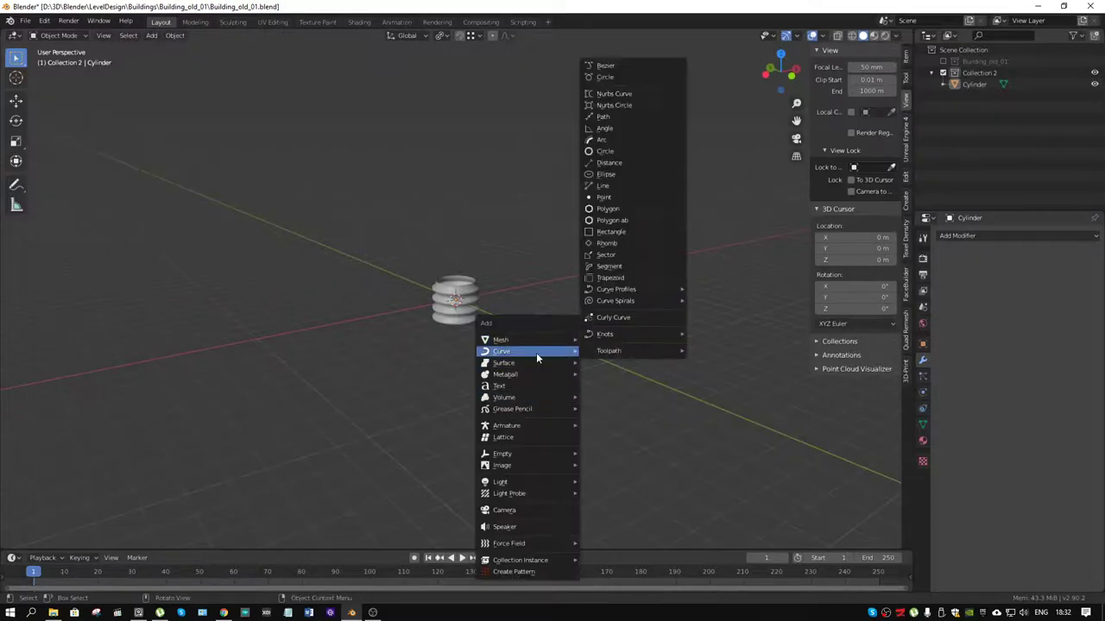
pyautogui.click(624, 69)
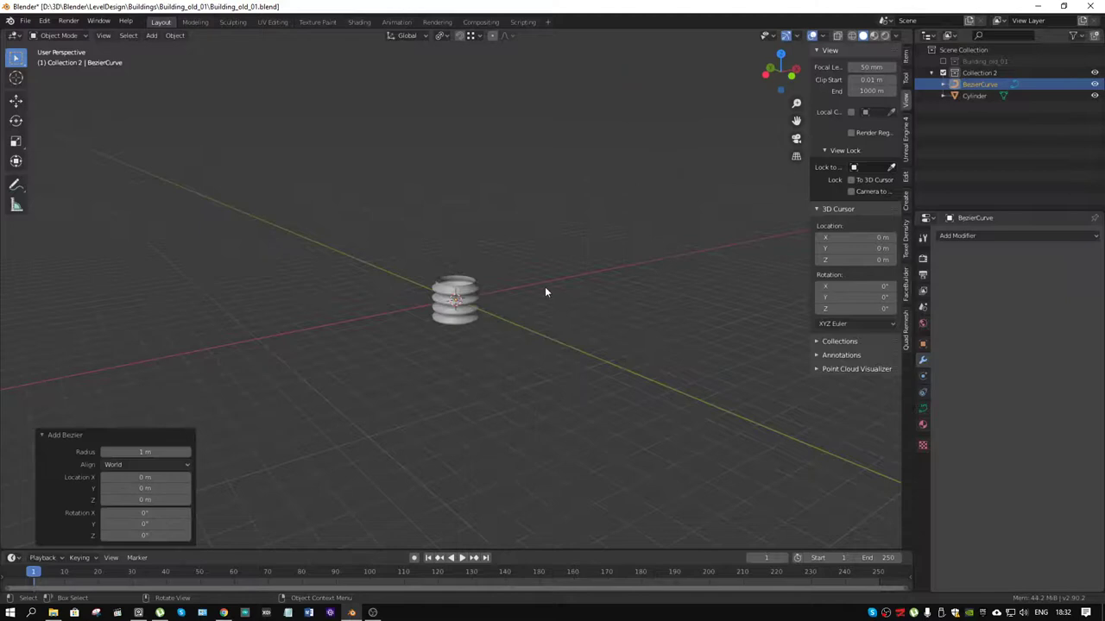
pyautogui.hotkey('ctrl', 'Tab')
pyautogui.click(596, 314)
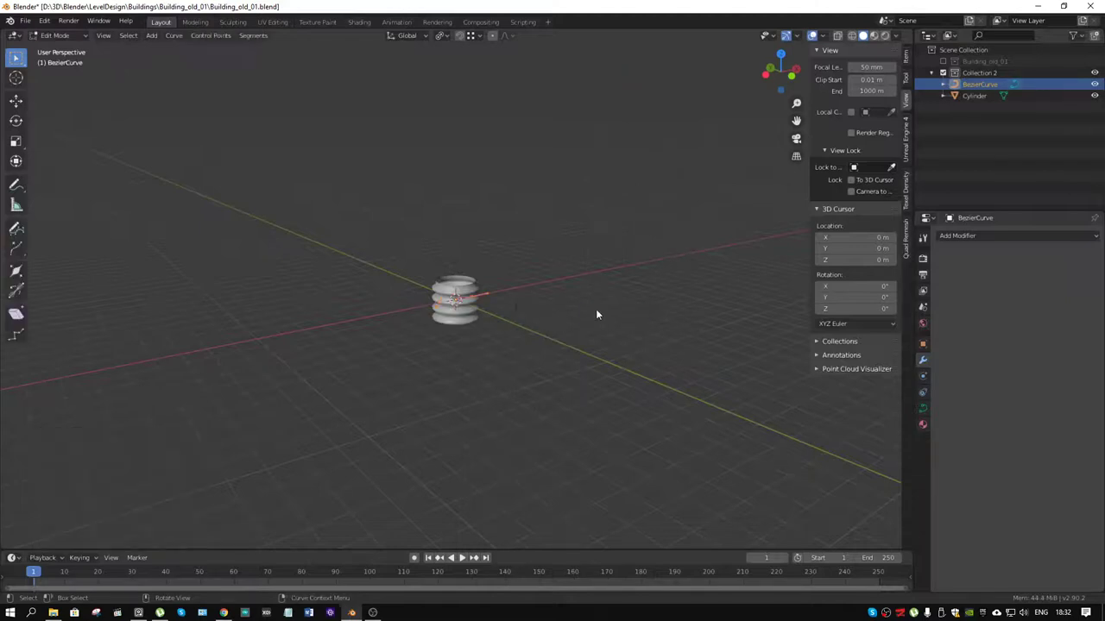
pyautogui.press('x')
pyautogui.click(535, 313)
pyautogui.hotkey('shift', 'a')
pyautogui.press('Escape')
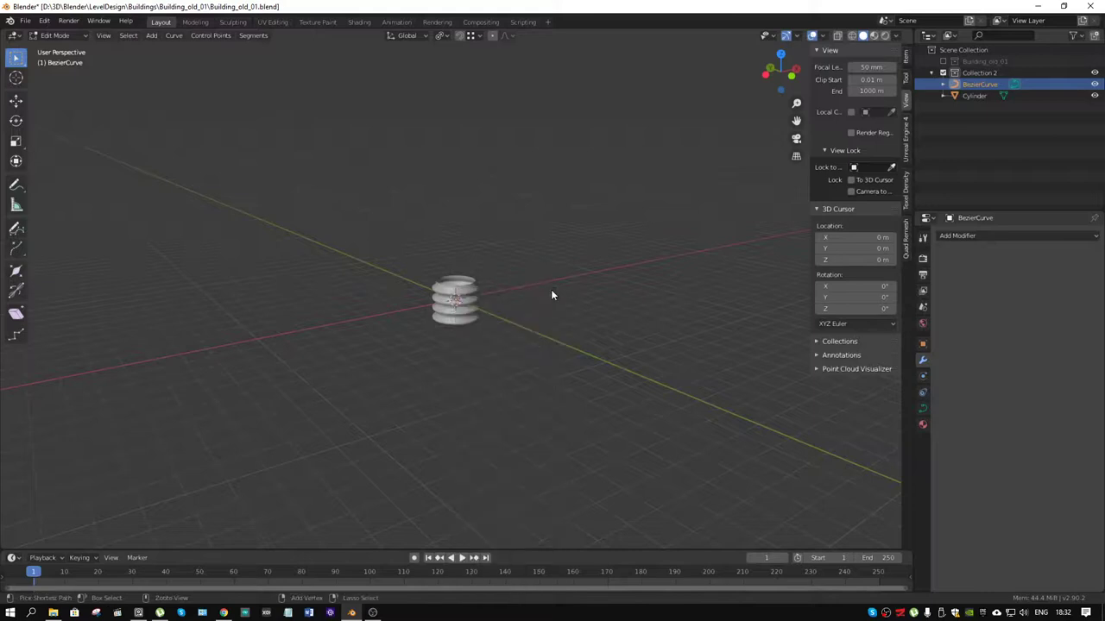
pyautogui.hotkey('ctrl', 'Tab')
pyautogui.click(524, 289)
pyautogui.press('x')
pyautogui.click(524, 289)
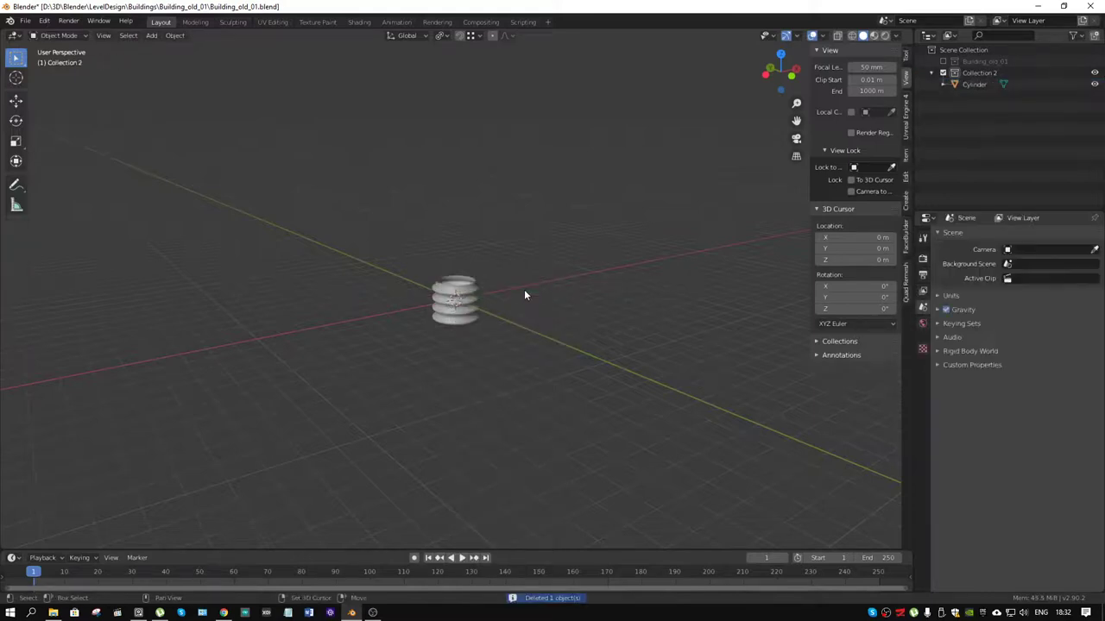
# - Add a plane at the origin and merge all its vertices at center into a single point
pyautogui.hotkey('shift', 'a')
pyautogui.moveTo(524, 285)
pyautogui.click(569, 280)
pyautogui.hotkey('ctrl', 'Tab')
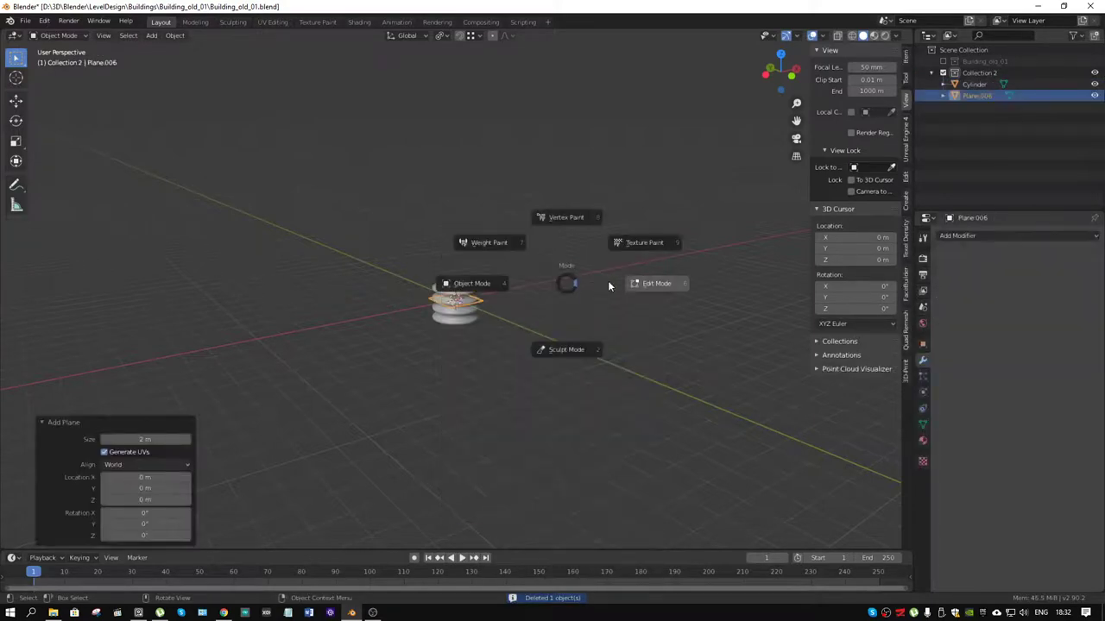
pyautogui.click(608, 280)
pyautogui.press('m')
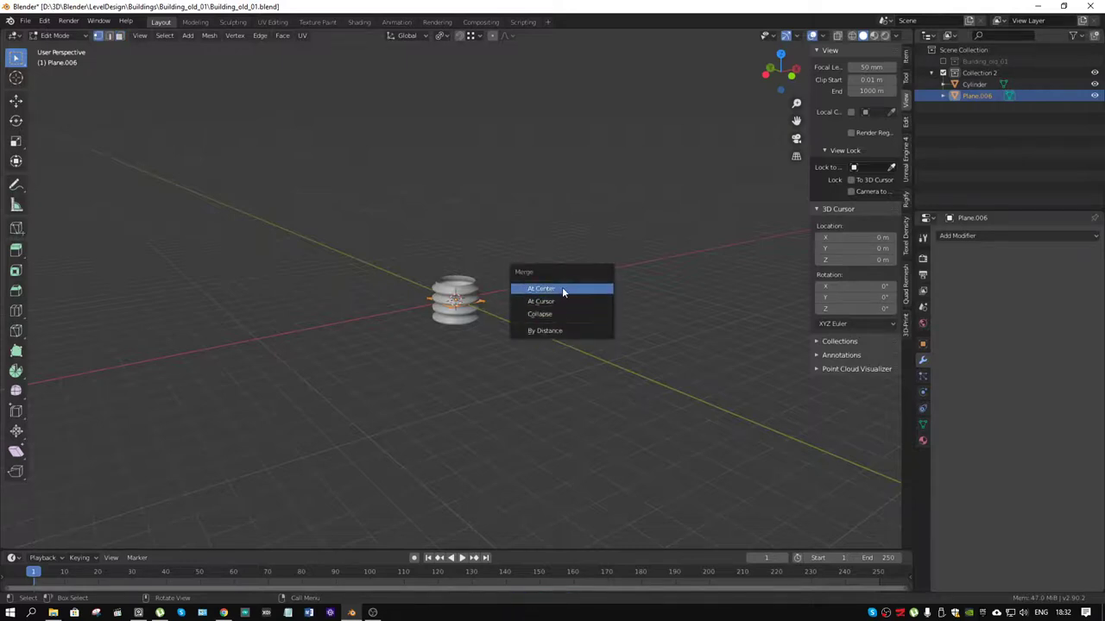
pyautogui.click(562, 288)
# - Extrude the single vertex straight up along Z into a tall vertical line and return to Object Mode
pyautogui.press('e')
pyautogui.press('z')
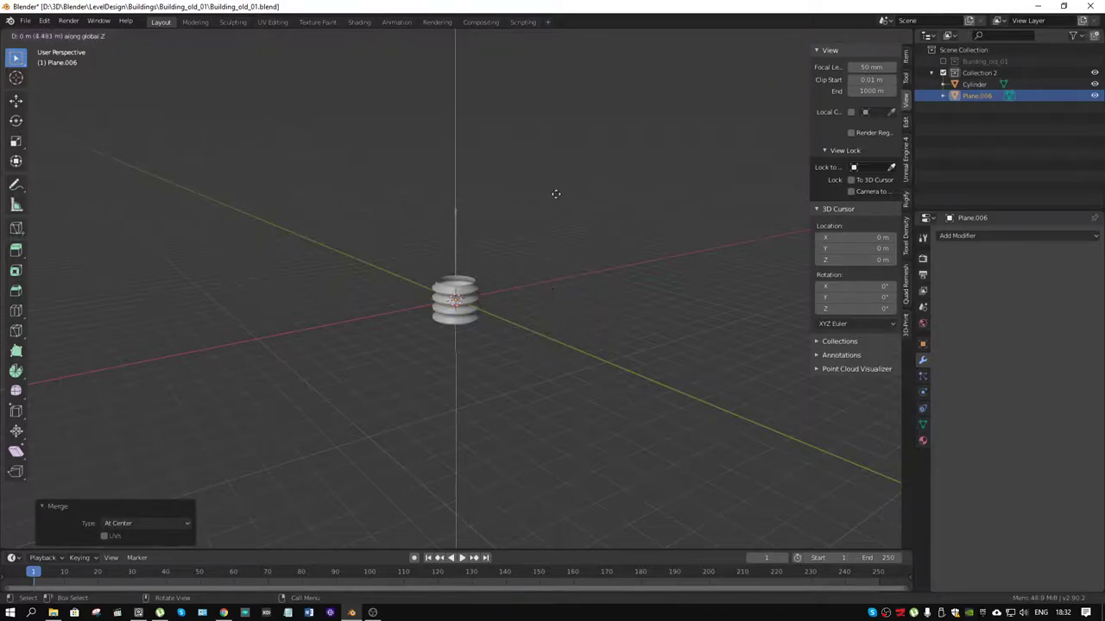
pyautogui.click(567, 100)
pyautogui.moveTo(498, 217); pyautogui.dragTo(519, 239, button='middle')
pyautogui.click(445, 244)
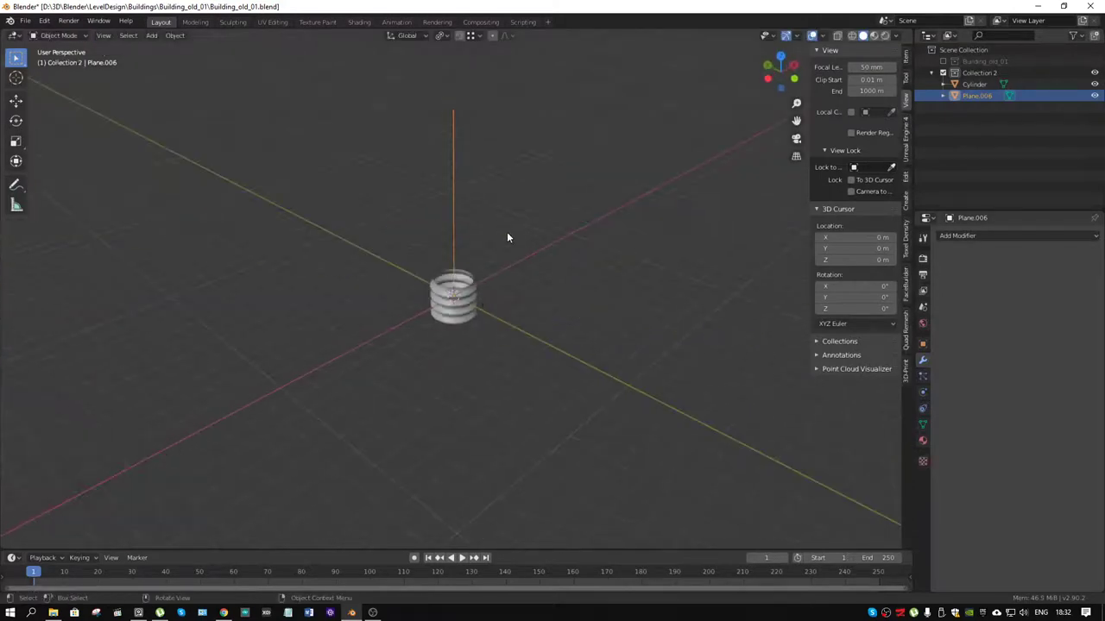
# - Convert the vertical line mesh to a curve with Curve from Mesh/Text
pyautogui.press('F3')
pyautogui.write('conver')
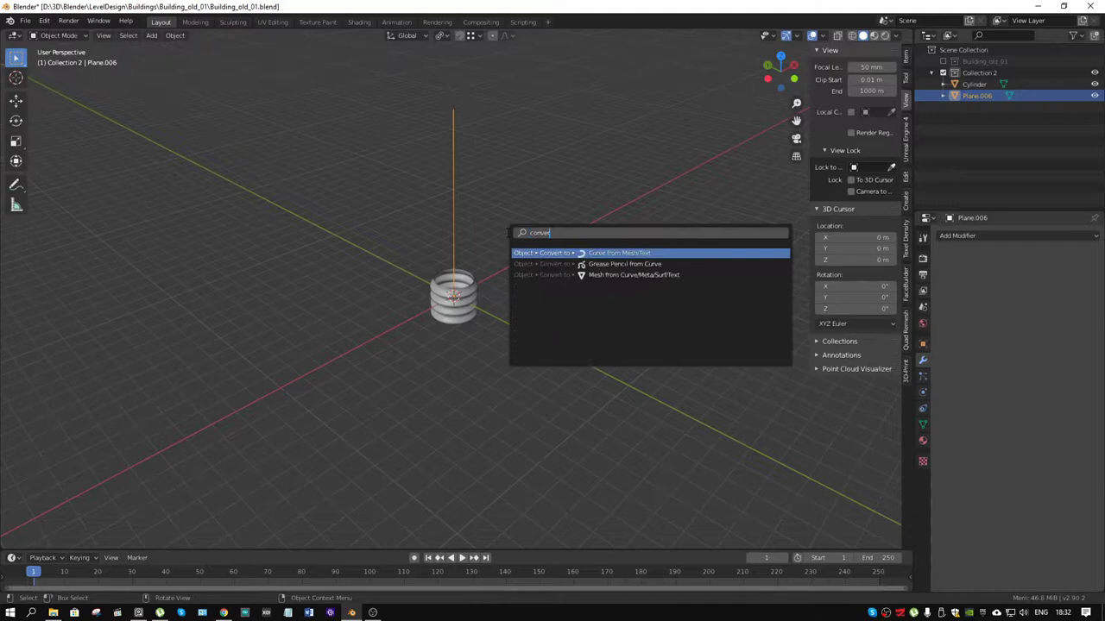
pyautogui.press('Return')
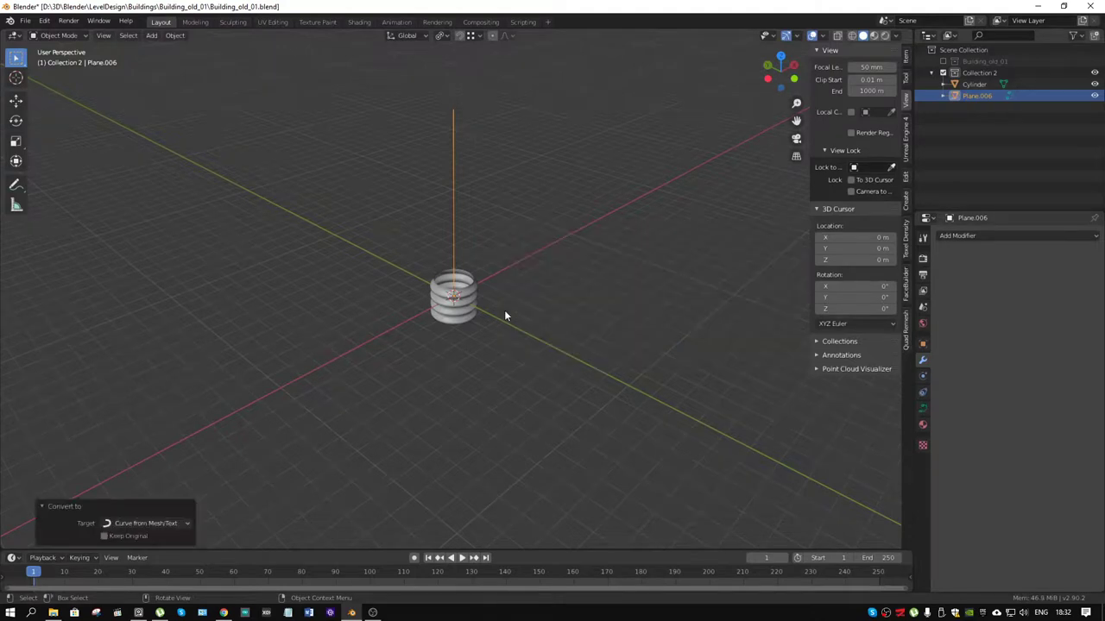
# - Add an Array modifier to the ribbed cylinder and set its relative X offset to 0
pyautogui.click(473, 299)
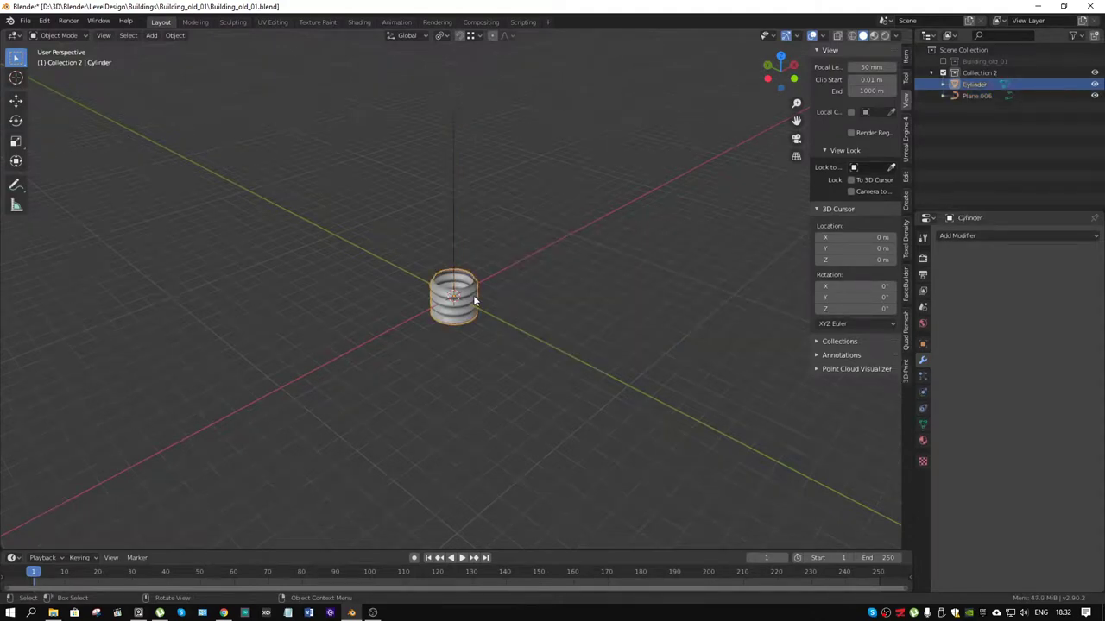
pyautogui.click(960, 237)
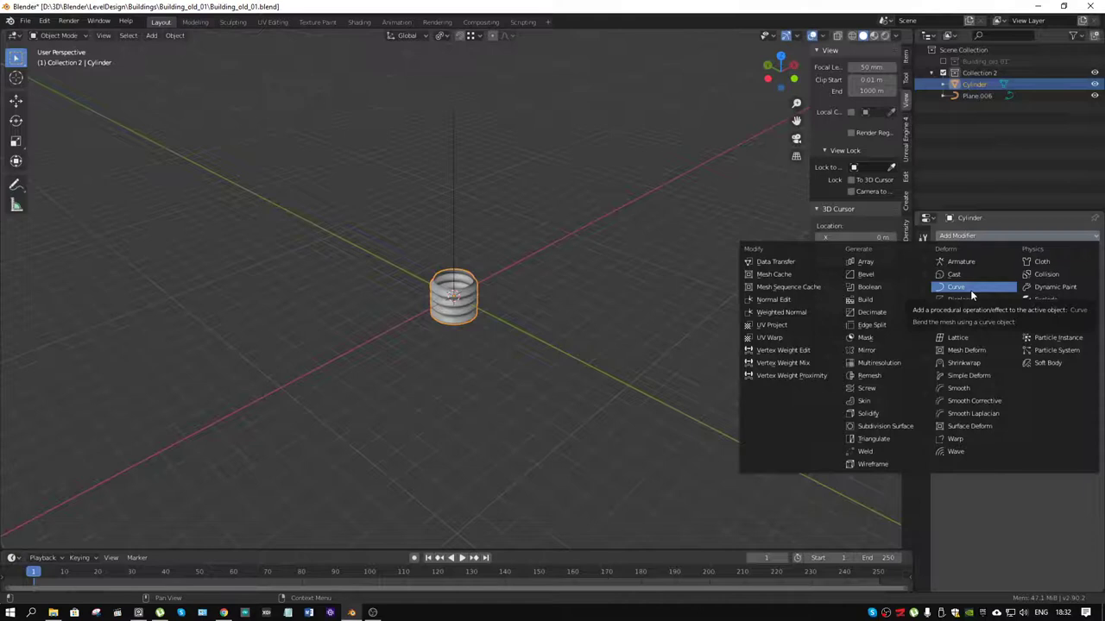
pyautogui.click(975, 236)
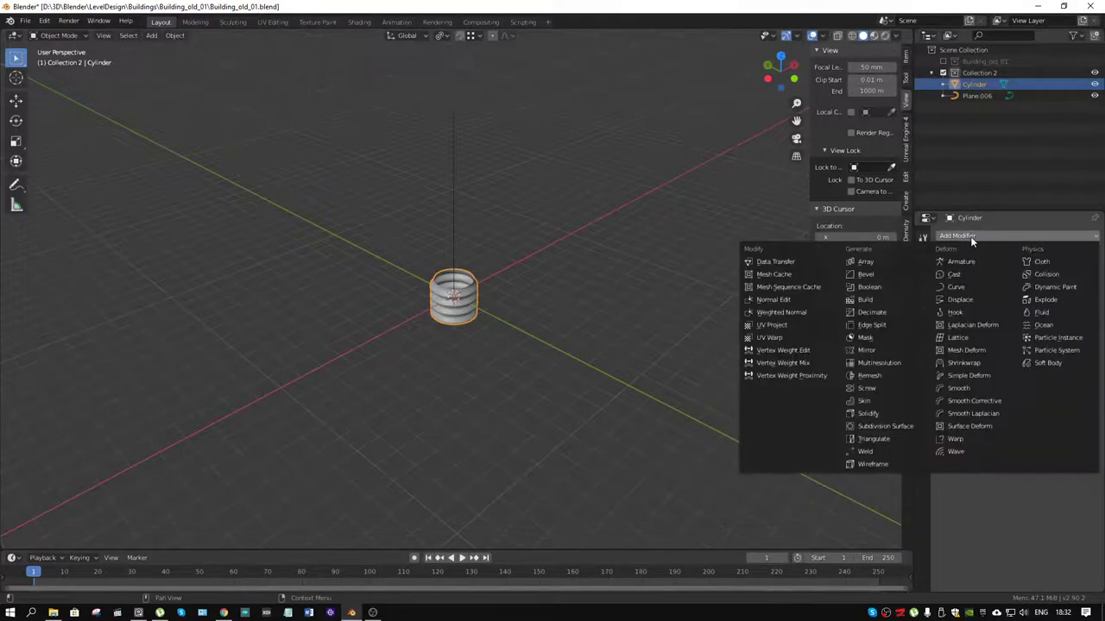
pyautogui.click(863, 262)
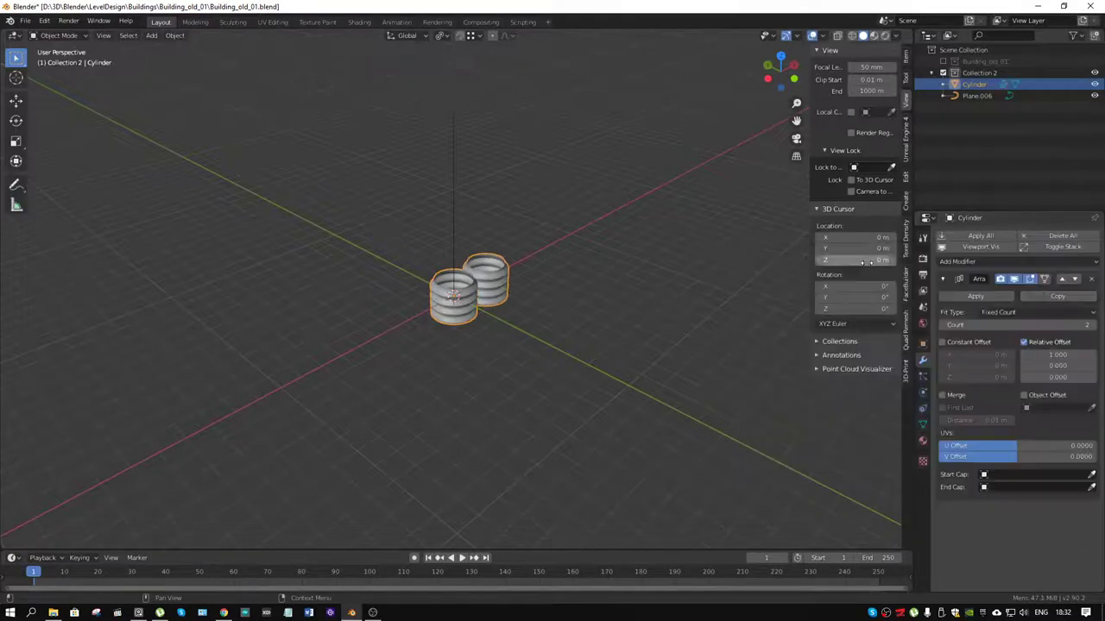
pyautogui.click(1058, 355)
pyautogui.write('0')
pyautogui.press('Return')
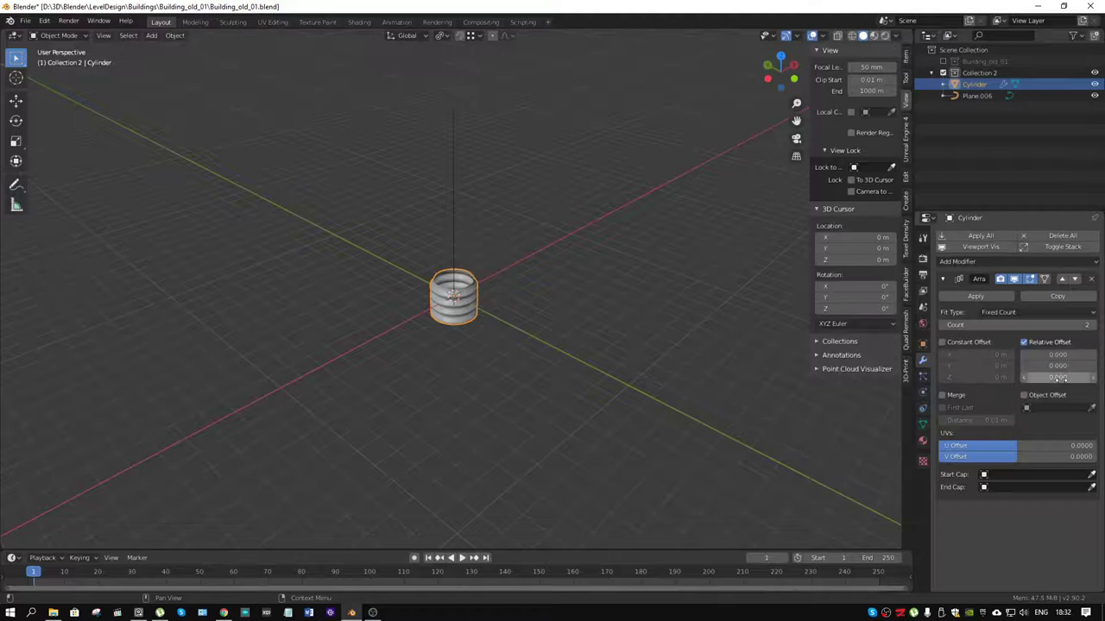
# - Set the Array modifier's relative Z offset to 1 so the ribbed copies stack vertically
pyautogui.click(1058, 377)
pyautogui.write('1')
pyautogui.press('Return')
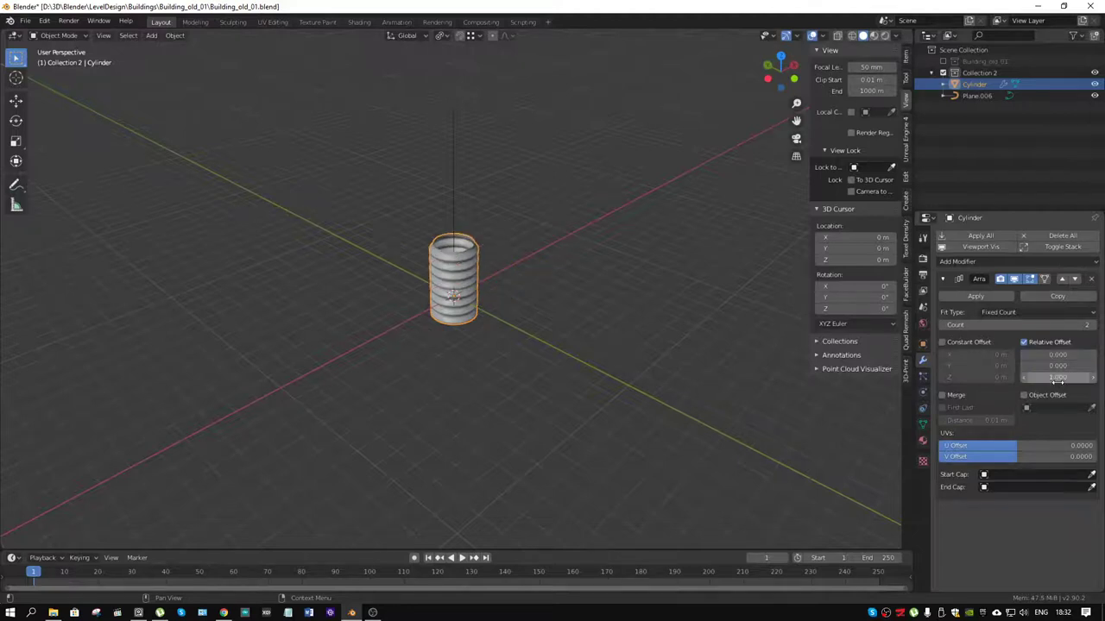
# - Try enabling the Array's Object Offset with the vertical curve as its offset object
pyautogui.click(1025, 394)
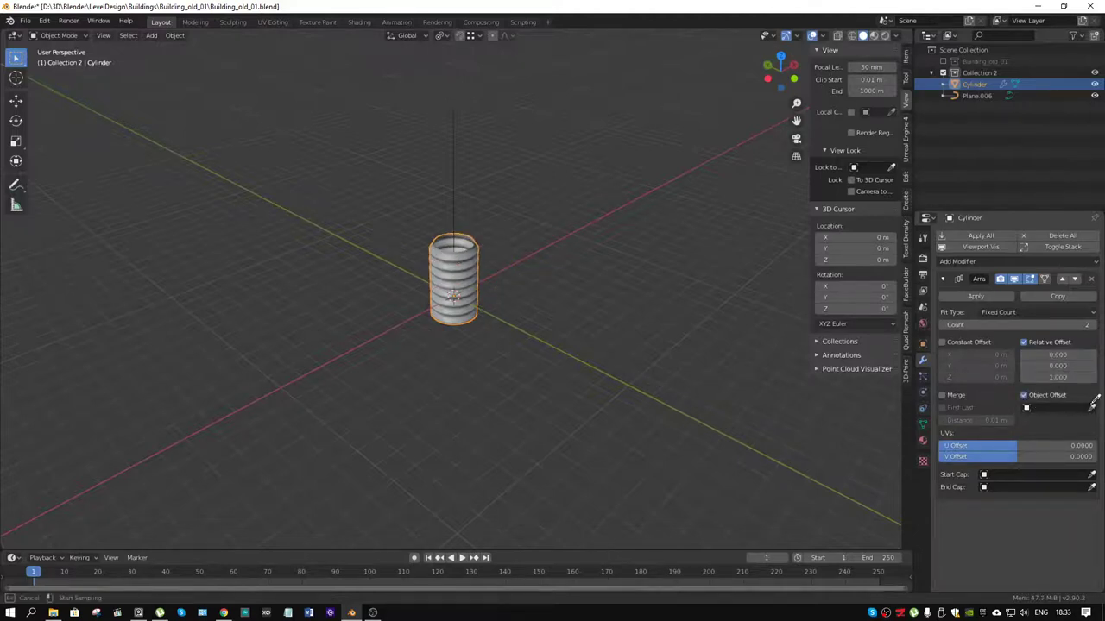
pyautogui.click(1093, 401)
pyautogui.click(453, 191)
# - Set the Array fit type to Fit Curve using the vertical curve, then clear and disable Object Offset
pyautogui.click(1018, 313)
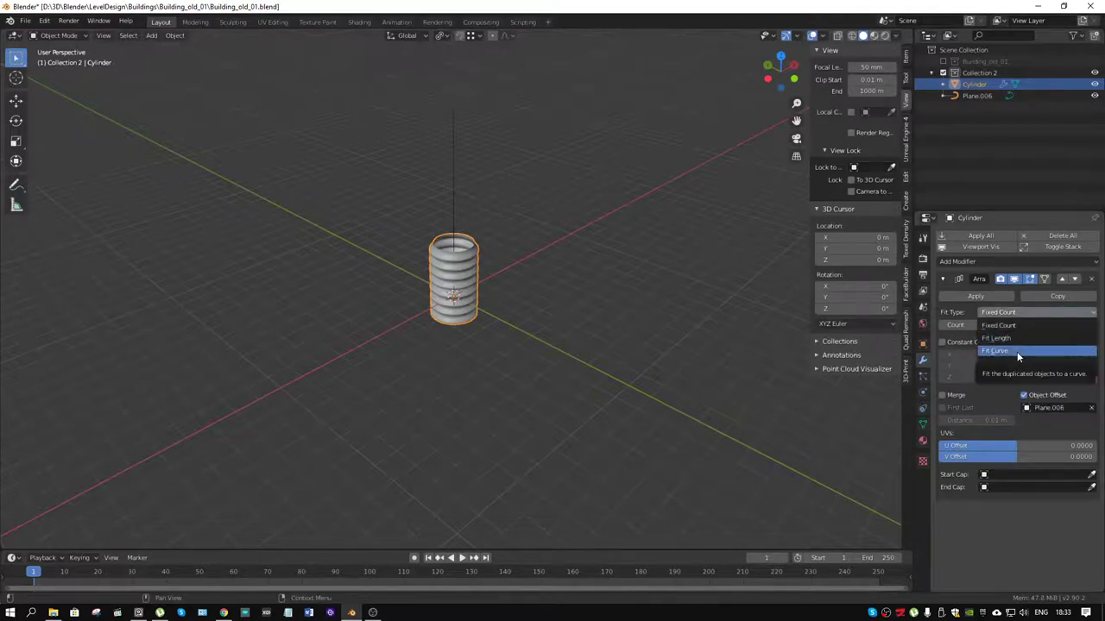
pyautogui.click(1017, 351)
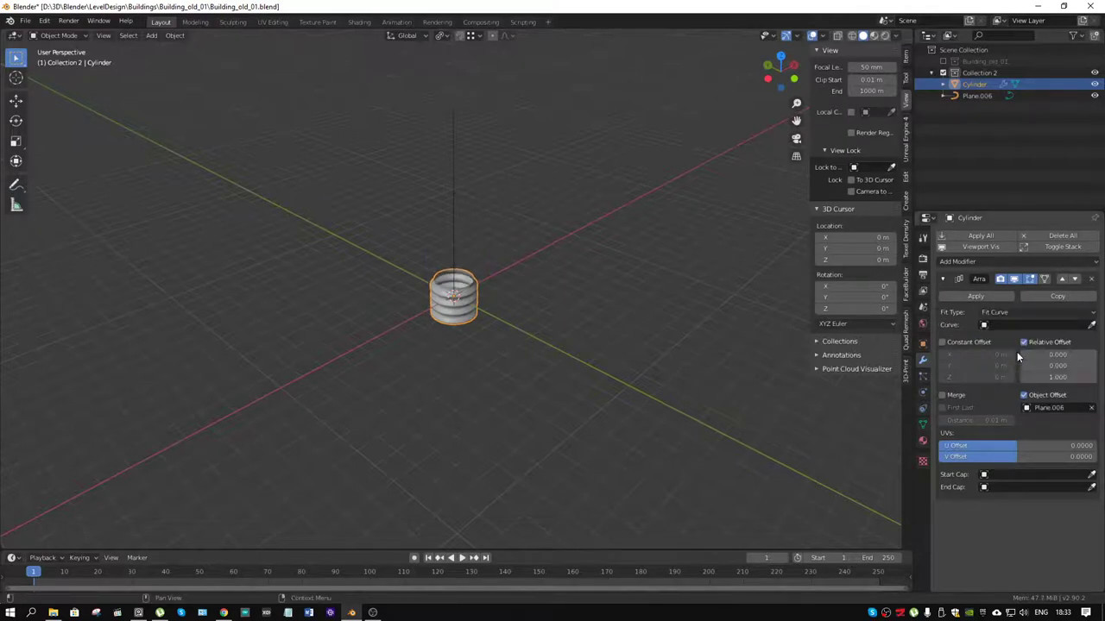
pyautogui.click(1090, 325)
pyautogui.click(455, 225)
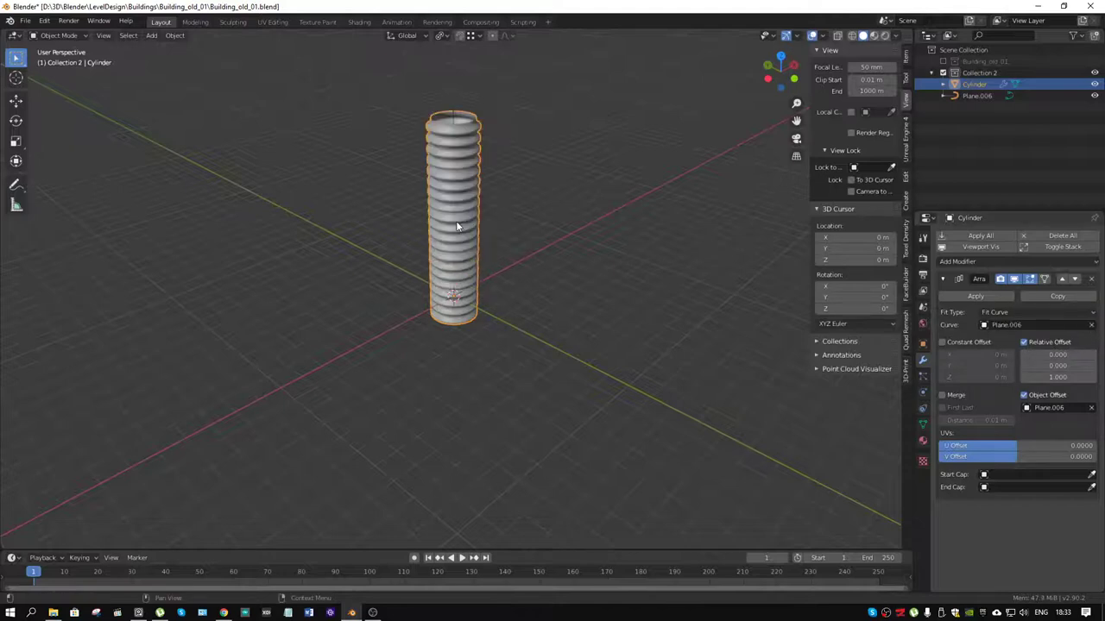
pyautogui.click(1090, 408)
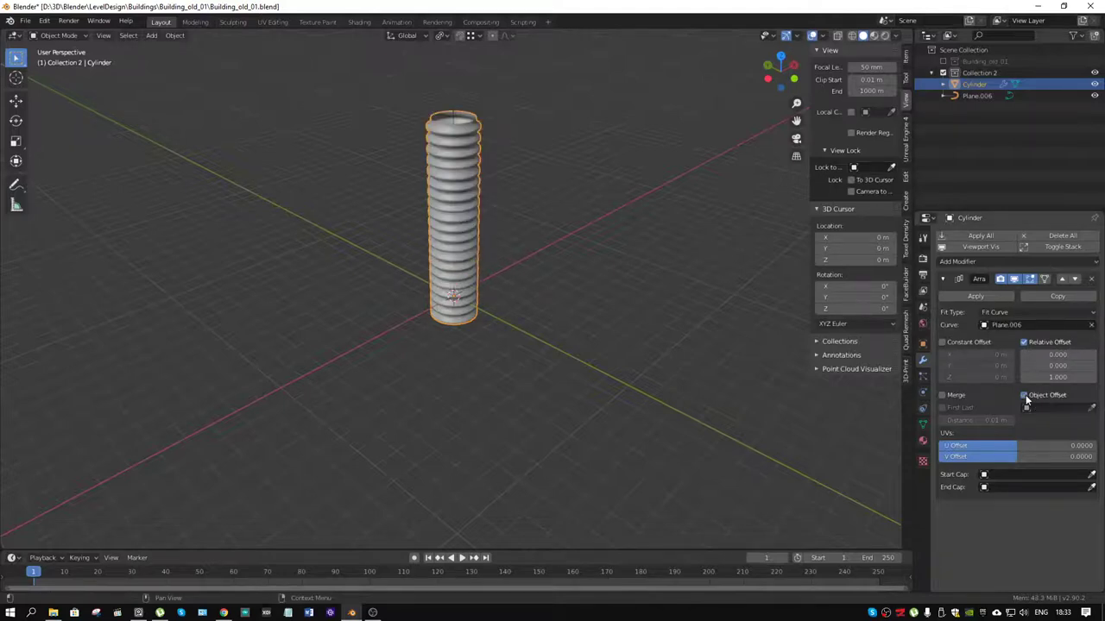
pyautogui.click(1024, 396)
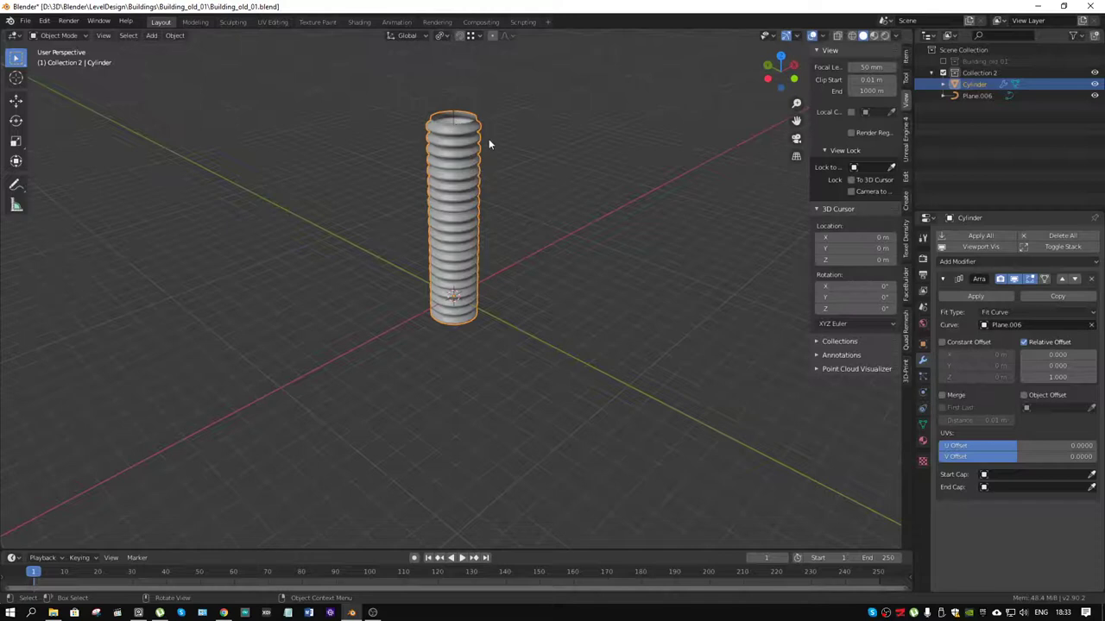
# - Parent the ribbed cylinder to the vertical guide curve with the Object option
pyautogui.keyDown('shift'); pyautogui.click(457, 122); pyautogui.keyUp('shift')
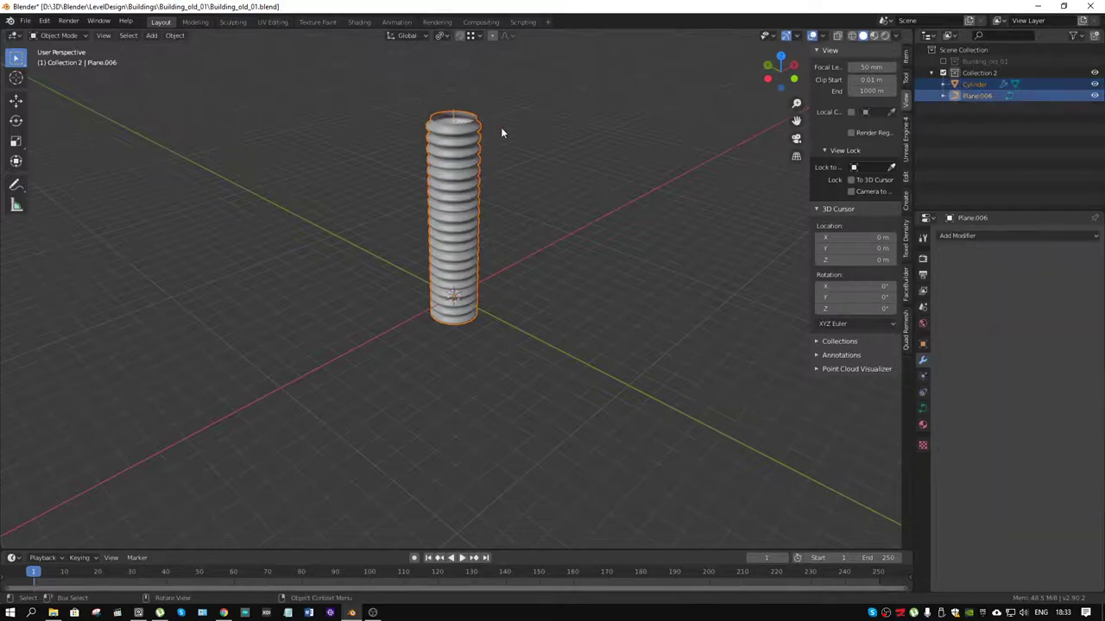
pyautogui.hotkey('ctrl', 'p')
pyautogui.click(501, 130)
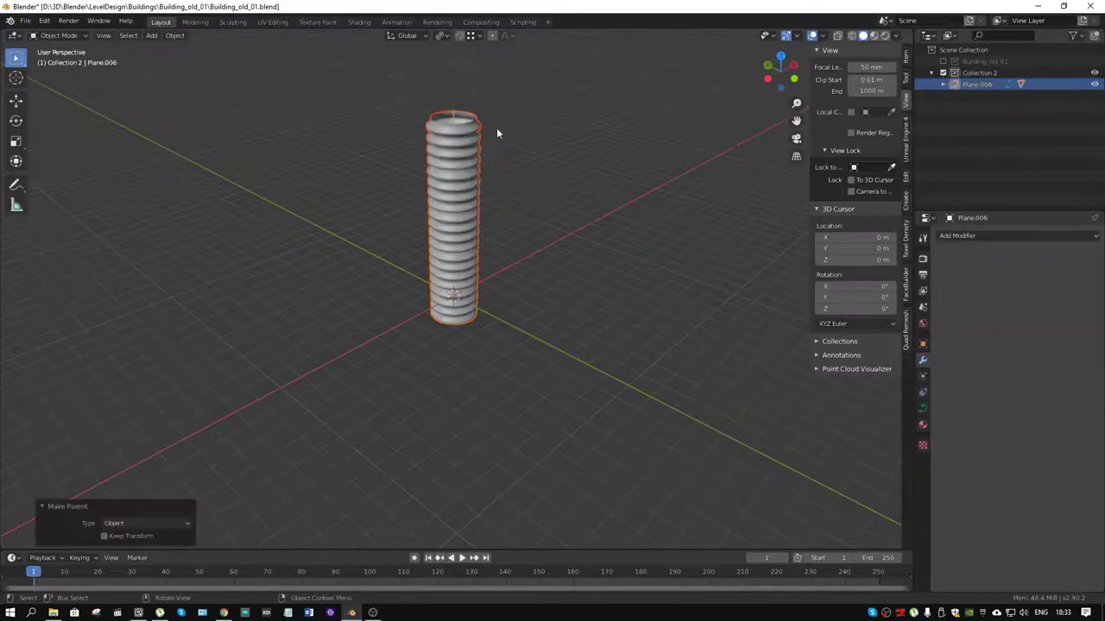
pyautogui.click(480, 128)
pyautogui.click(453, 121)
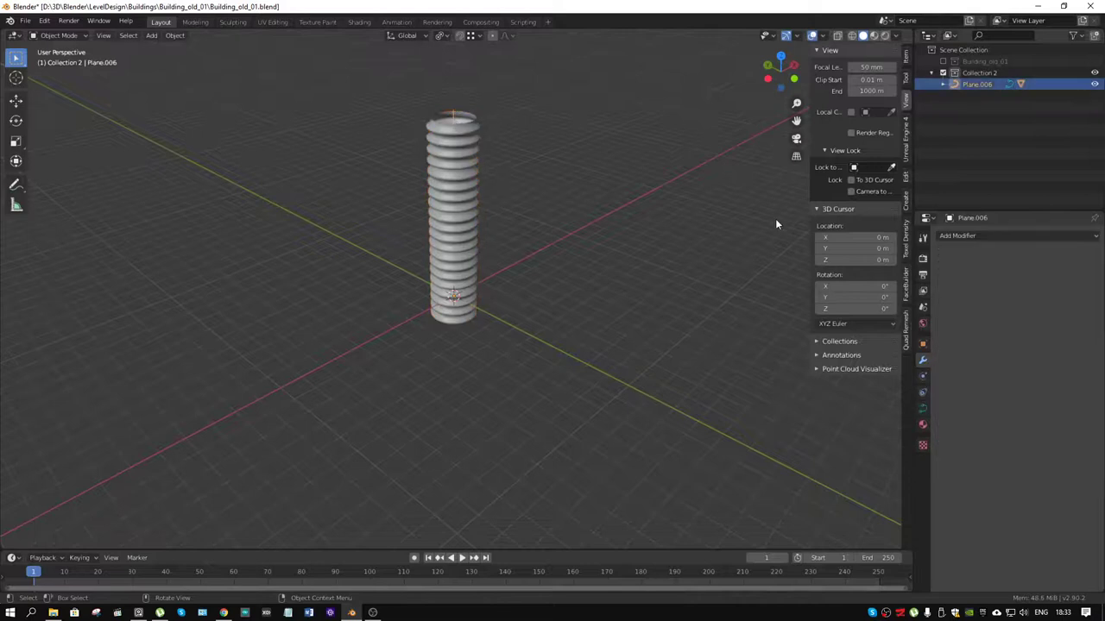
# - Add a Curve modifier to the ribbed cylinder, targeting the guide curve Plane.006 with deformation axis Z
pyautogui.click(459, 160)
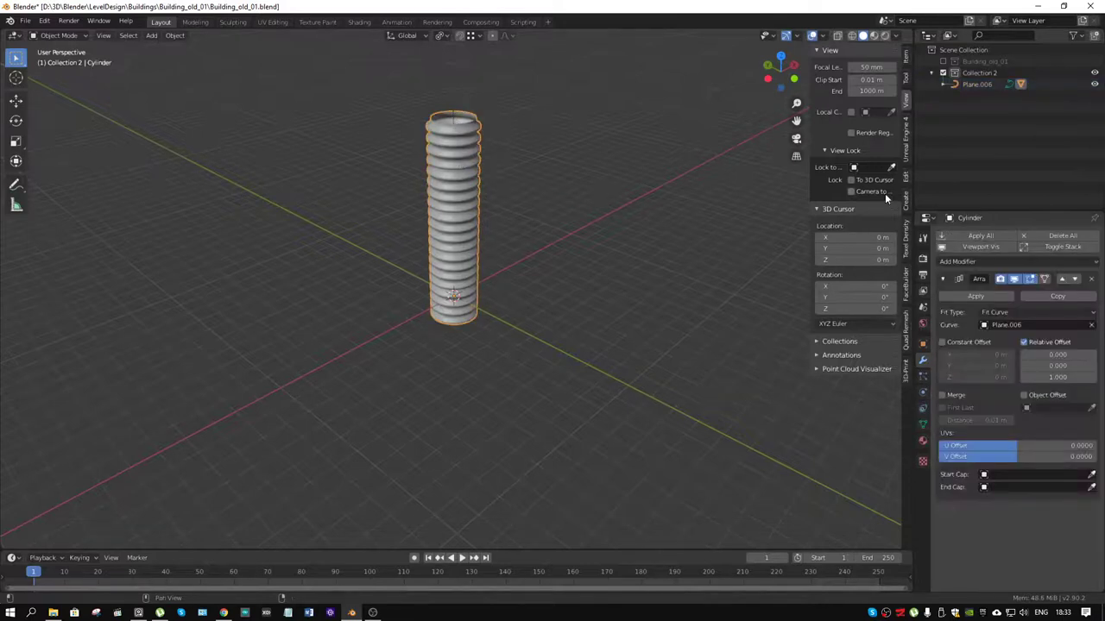
pyautogui.click(1013, 261)
pyautogui.click(955, 312)
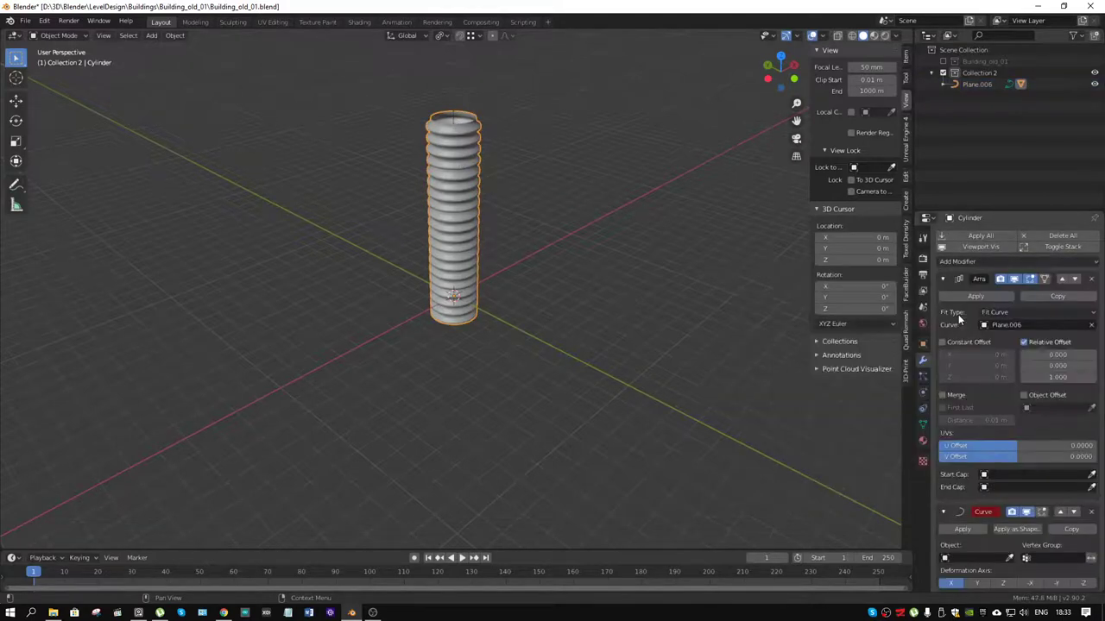
pyautogui.click(942, 280)
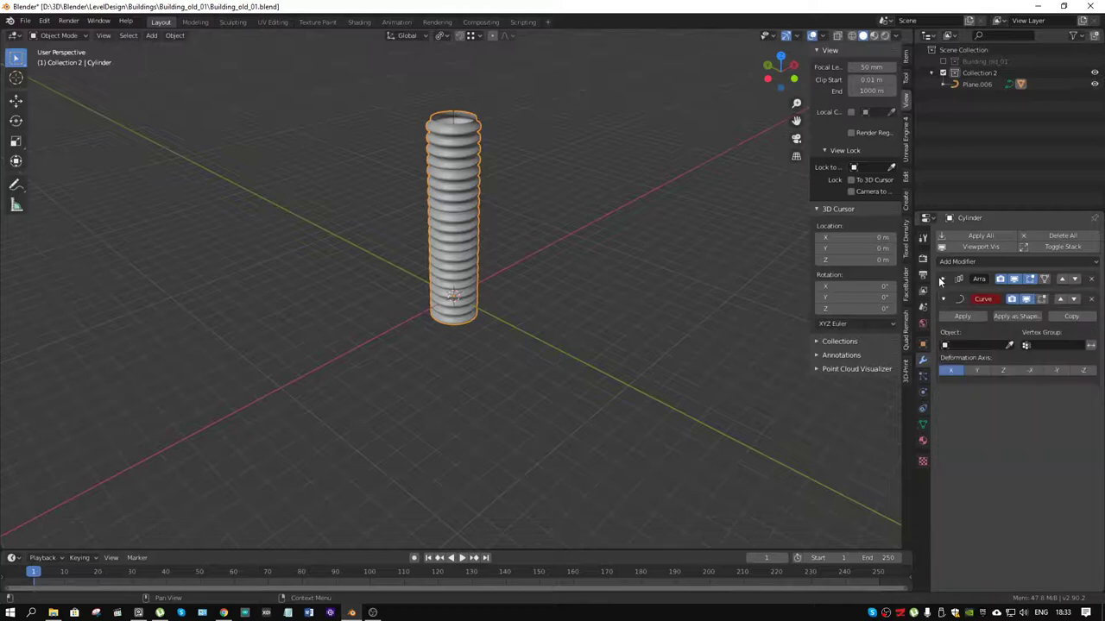
pyautogui.click(1010, 346)
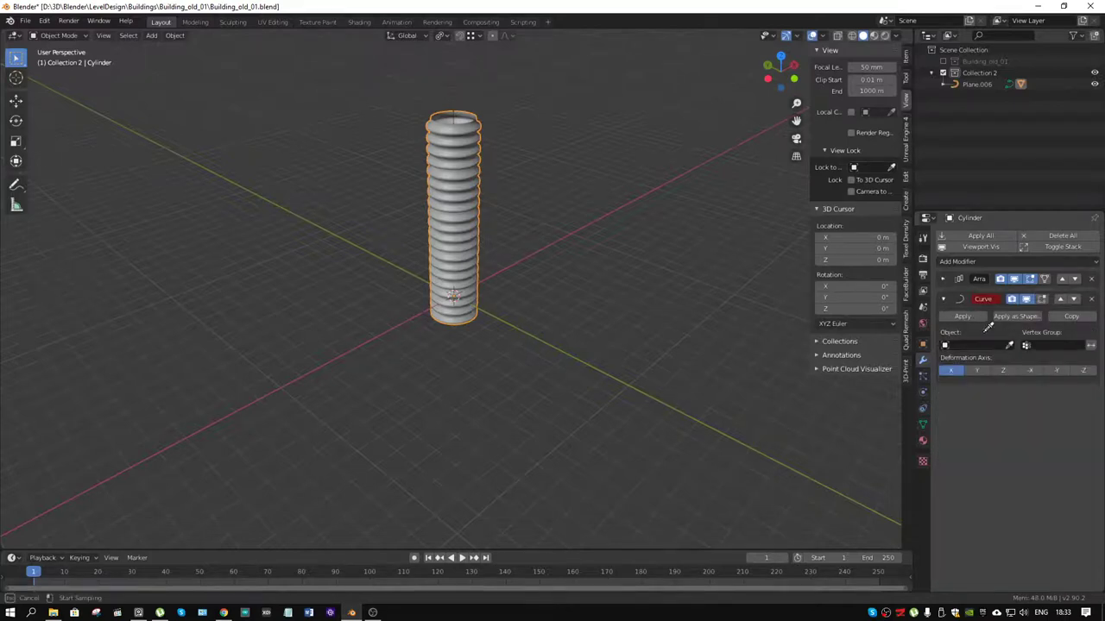
pyautogui.click(455, 118)
pyautogui.click(1003, 371)
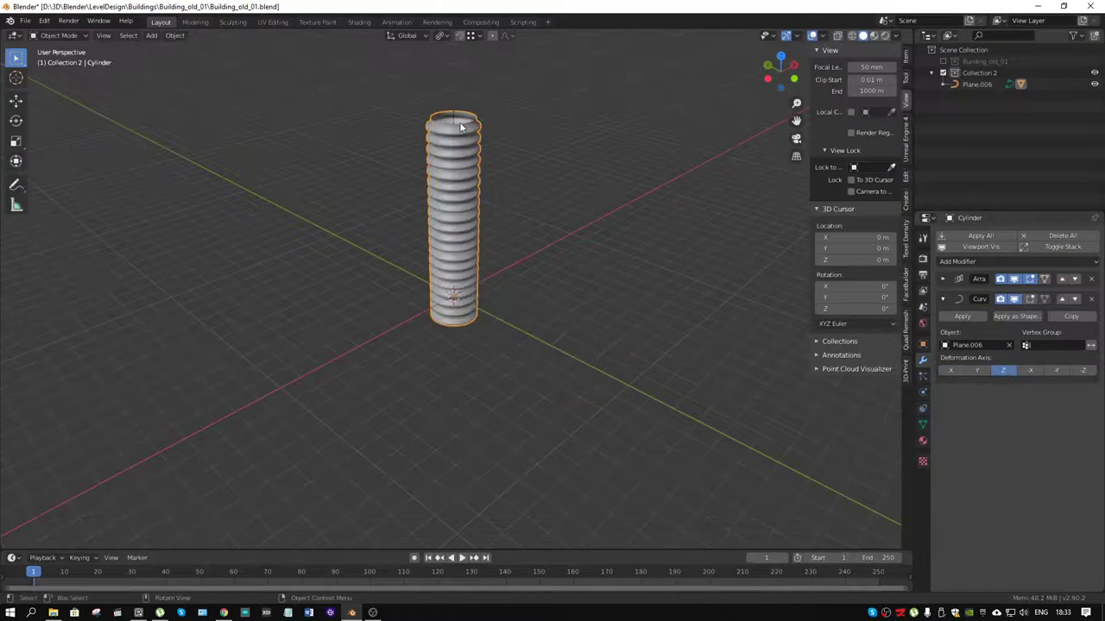
# - Select the guide curve inside the ribbed pipe and switch it to Edit Mode
pyautogui.hotkey('ctrl', 'Tab')
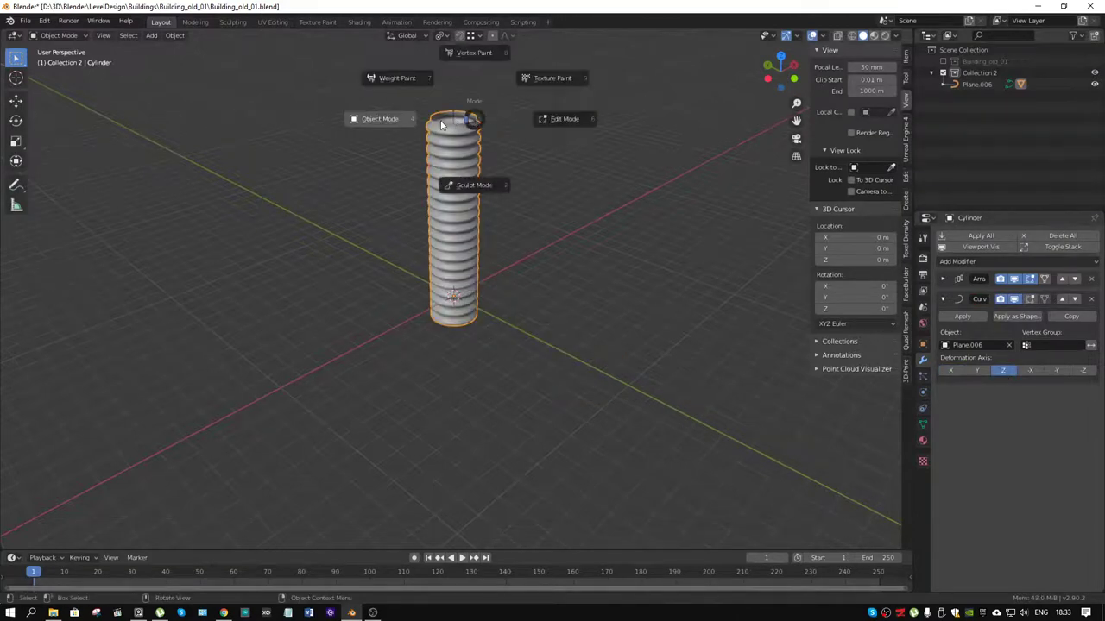
pyautogui.click(443, 119)
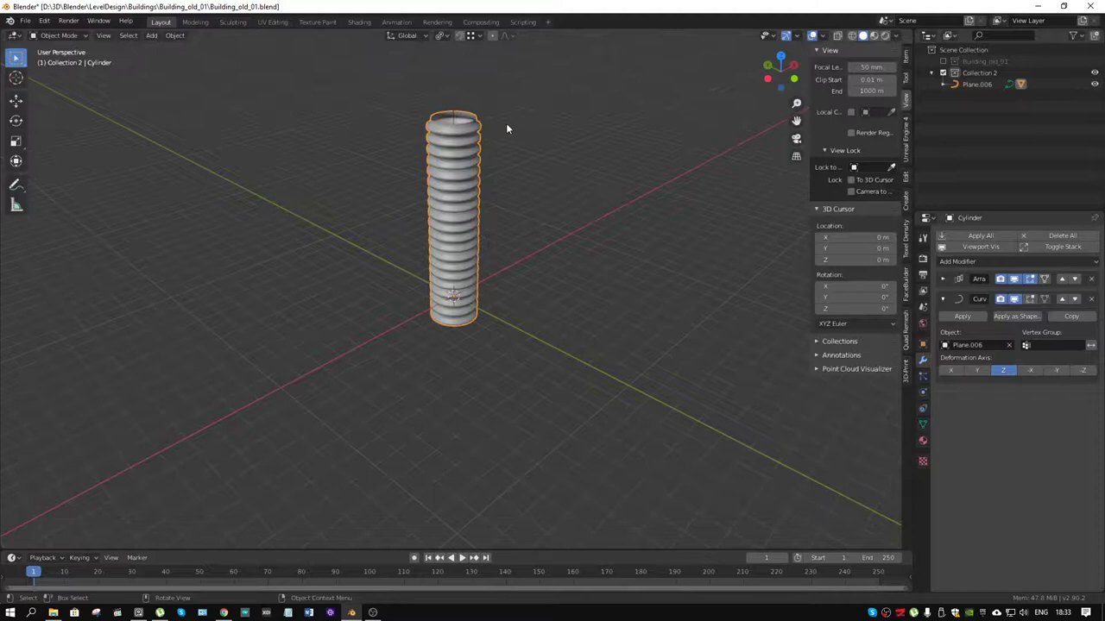
pyautogui.click(473, 116)
pyautogui.click(451, 115)
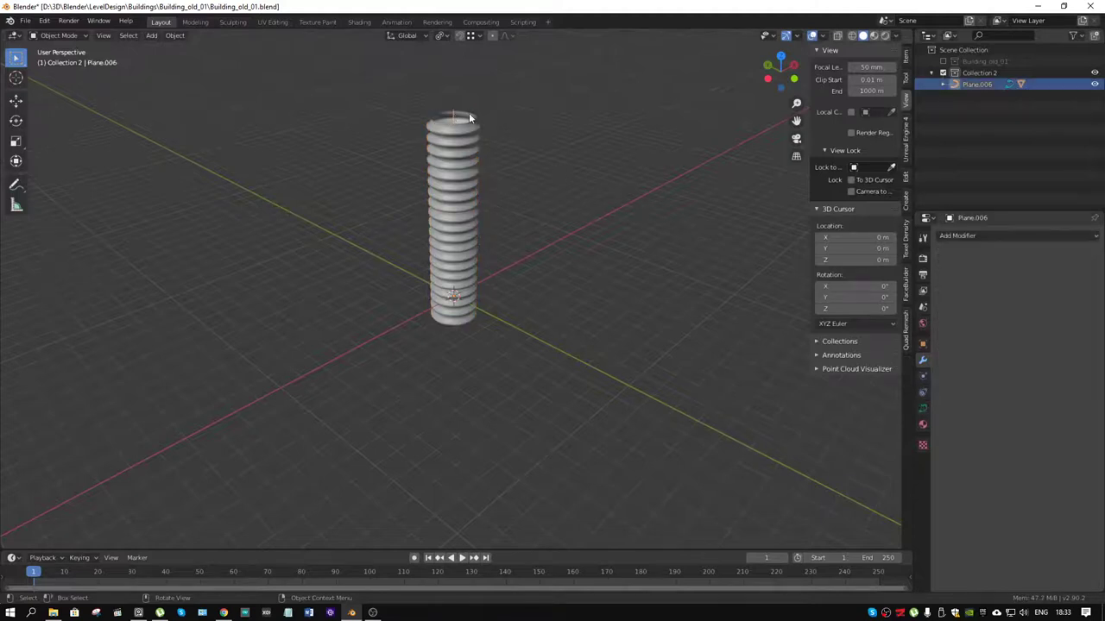
pyautogui.scroll(-5, 547, 142)
pyautogui.moveTo(547, 142); pyautogui.dragTo(474, 266, button='middle')
pyautogui.hotkey('ctrl', 'Tab')
pyautogui.click(546, 278)
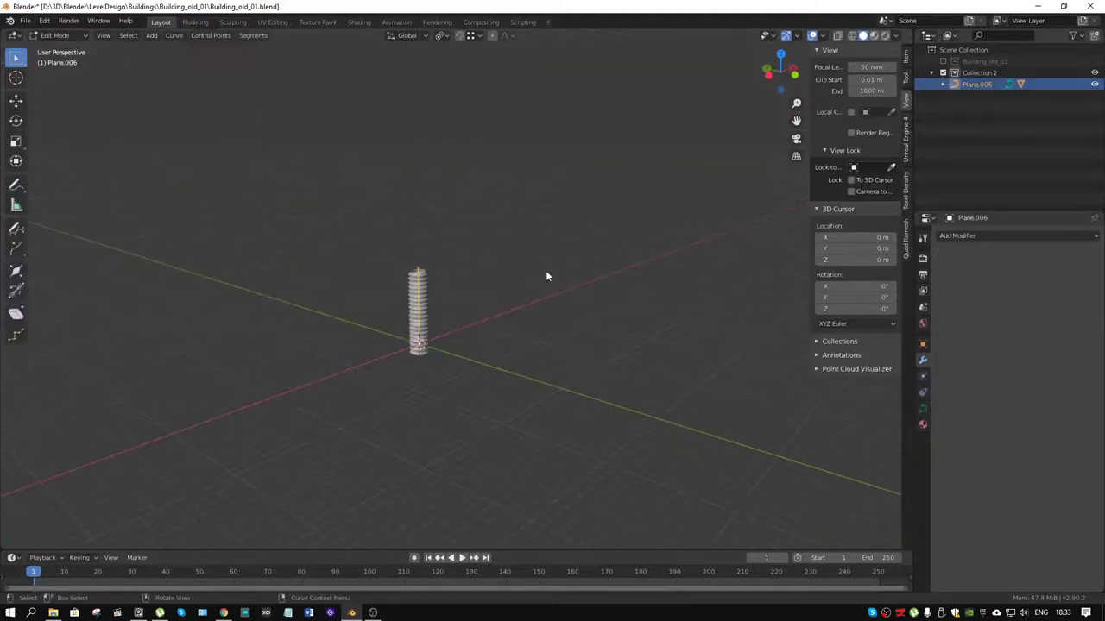
# - Extrude the guide curve's top point three times into an angular arch, with segments about 9 to 12 m long
pyautogui.press('g')
pyautogui.click(644, 187)
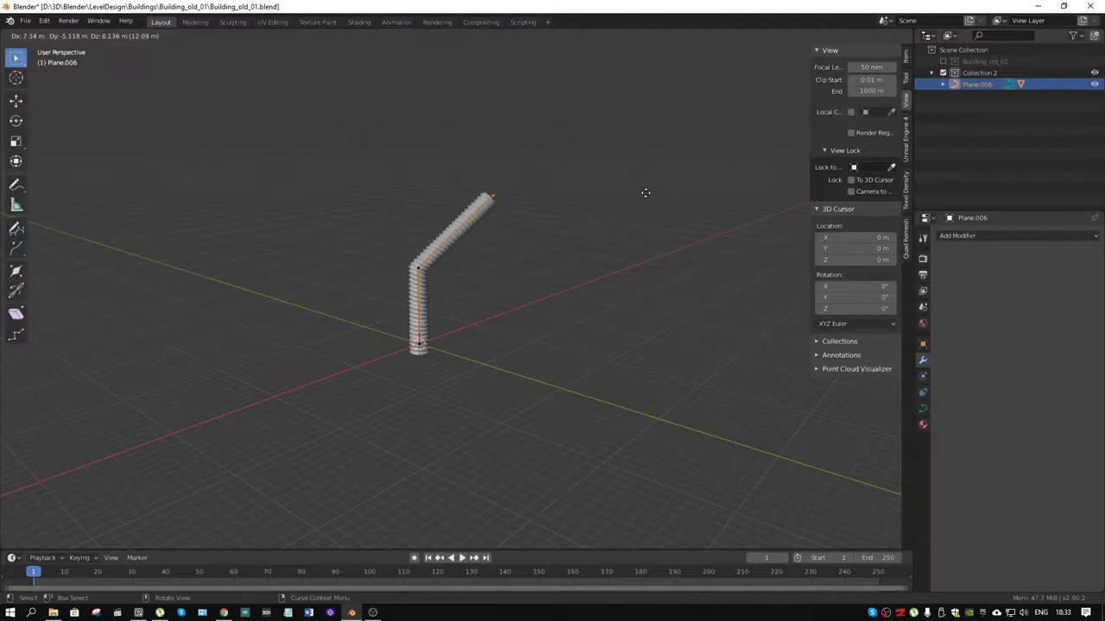
pyautogui.press('e')
pyautogui.click(705, 226)
pyautogui.press('e')
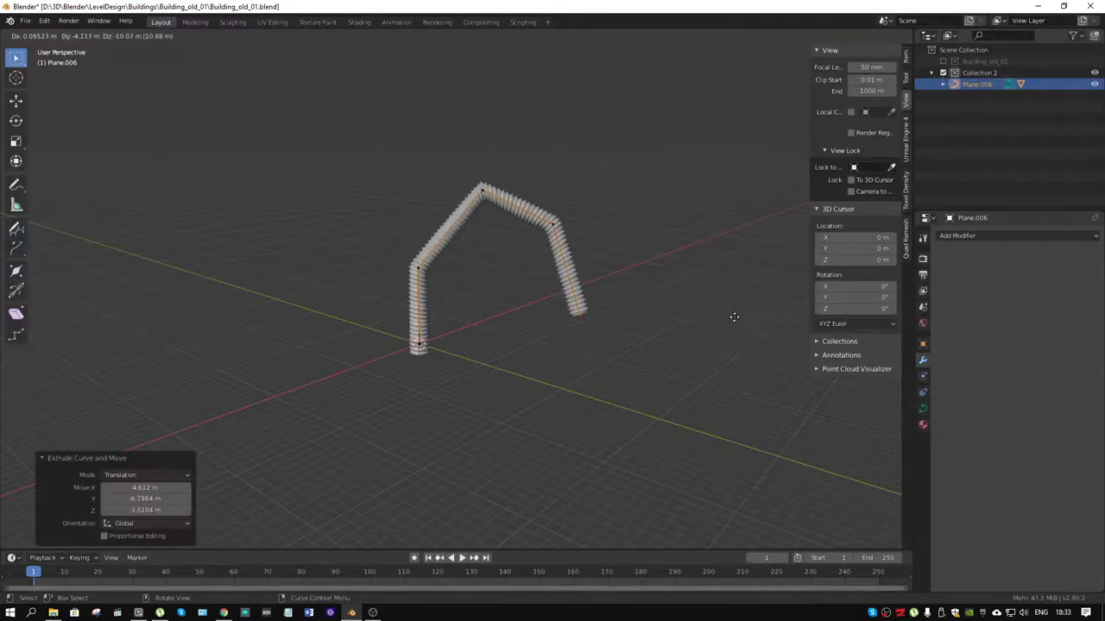
pyautogui.click(737, 328)
# - Select all points of the guide curve, set the spline type to Bezier and the handle type to Automatic
pyautogui.moveTo(611, 160); pyautogui.dragTo(314, 294)
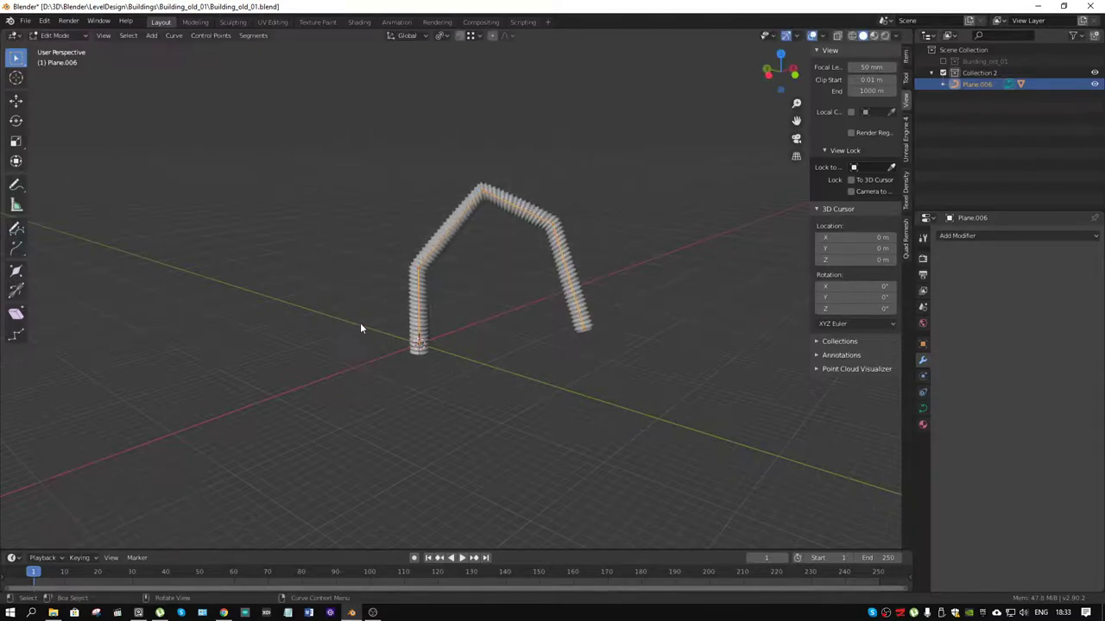
pyautogui.rightClick(420, 266)
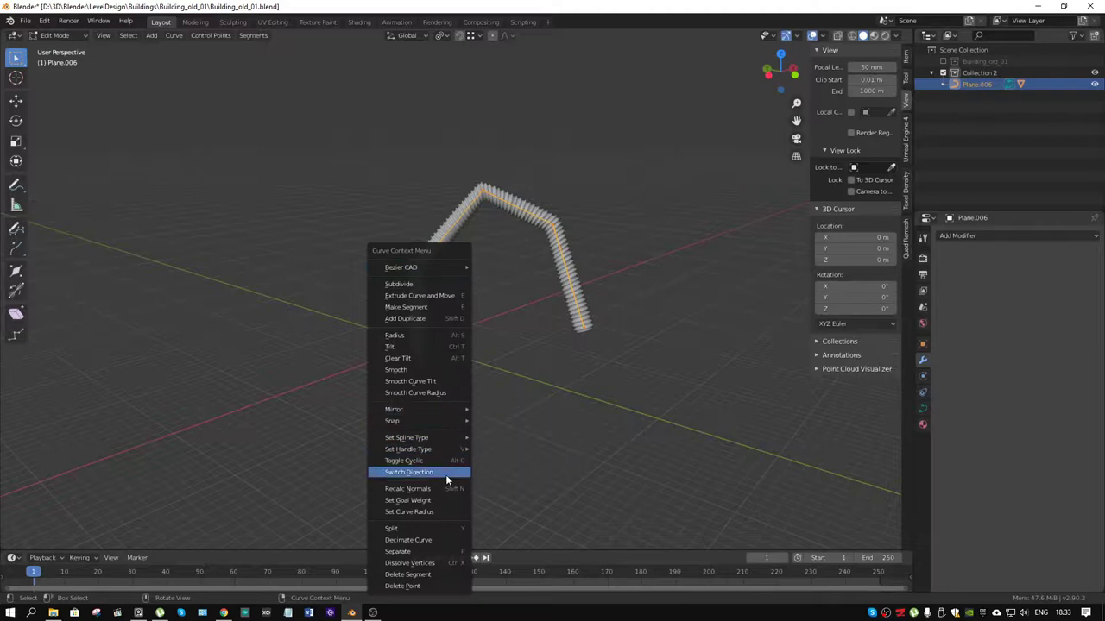
pyautogui.moveTo(454, 438)
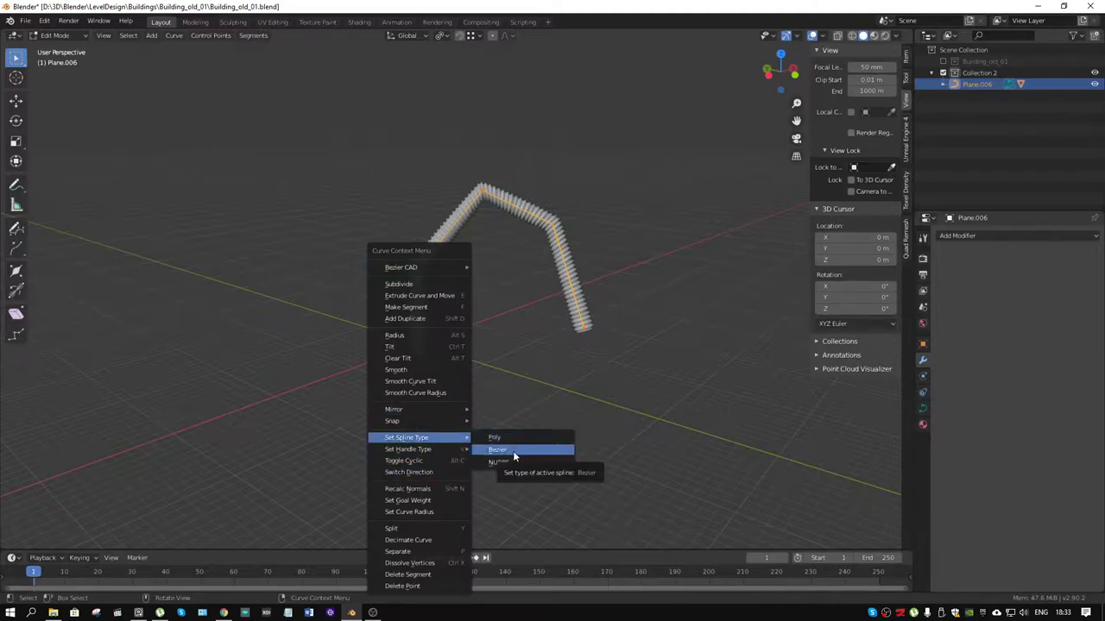
pyautogui.click(513, 450)
pyautogui.rightClick(435, 260)
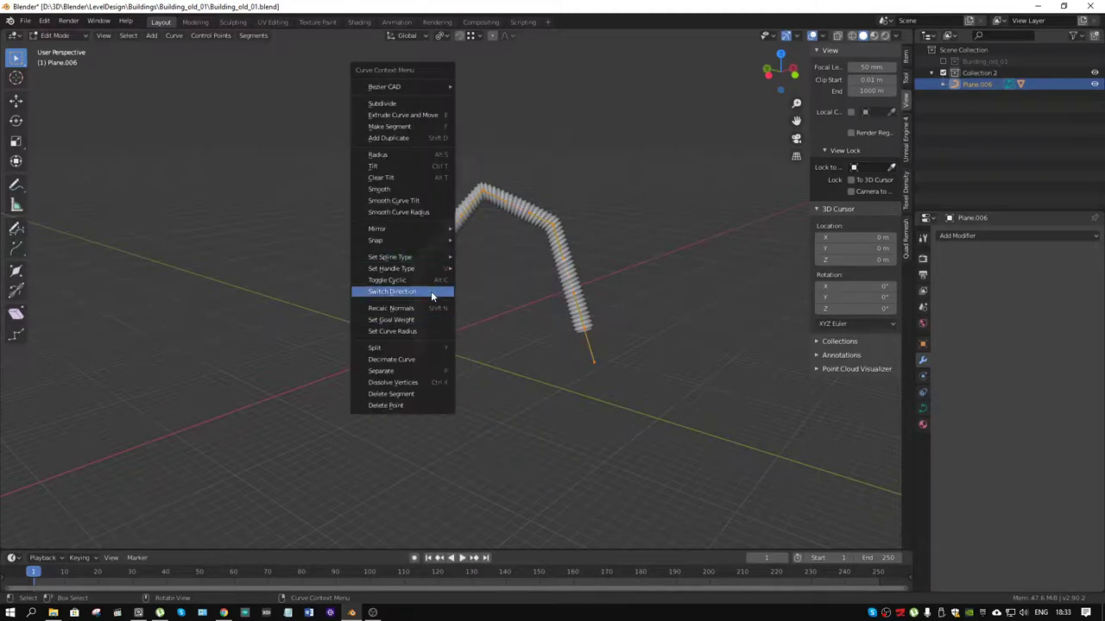
pyautogui.moveTo(434, 270)
pyautogui.click(482, 275)
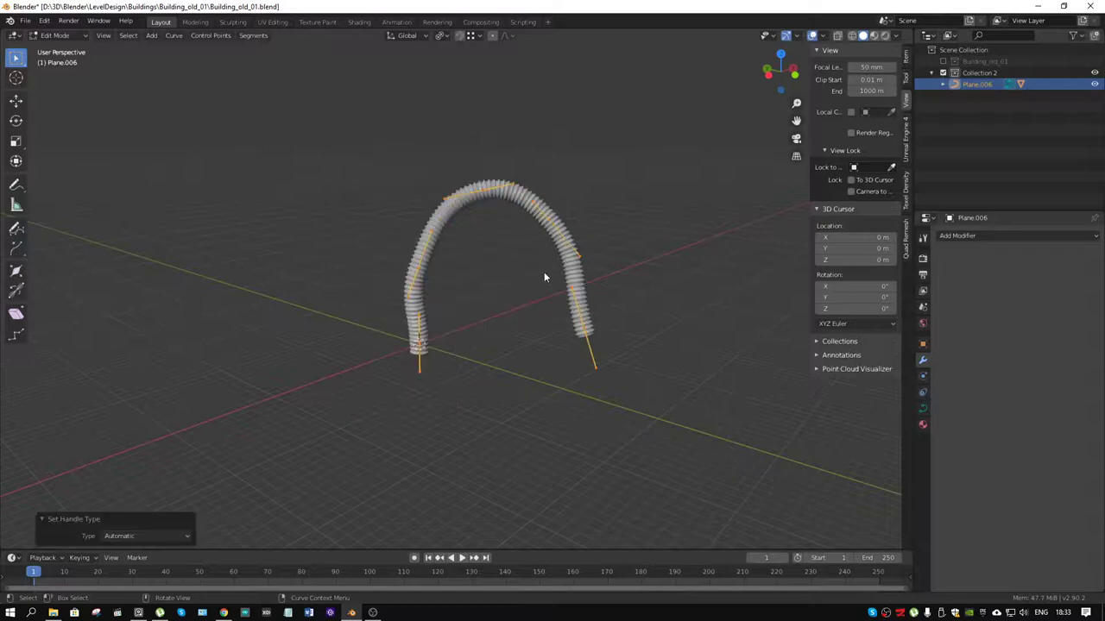
# - Extrude the curve's free end point five more times to route the pipe through a large loop around the arch
pyautogui.click(650, 294)
pyautogui.moveTo(649, 294); pyautogui.dragTo(536, 291, button='middle')
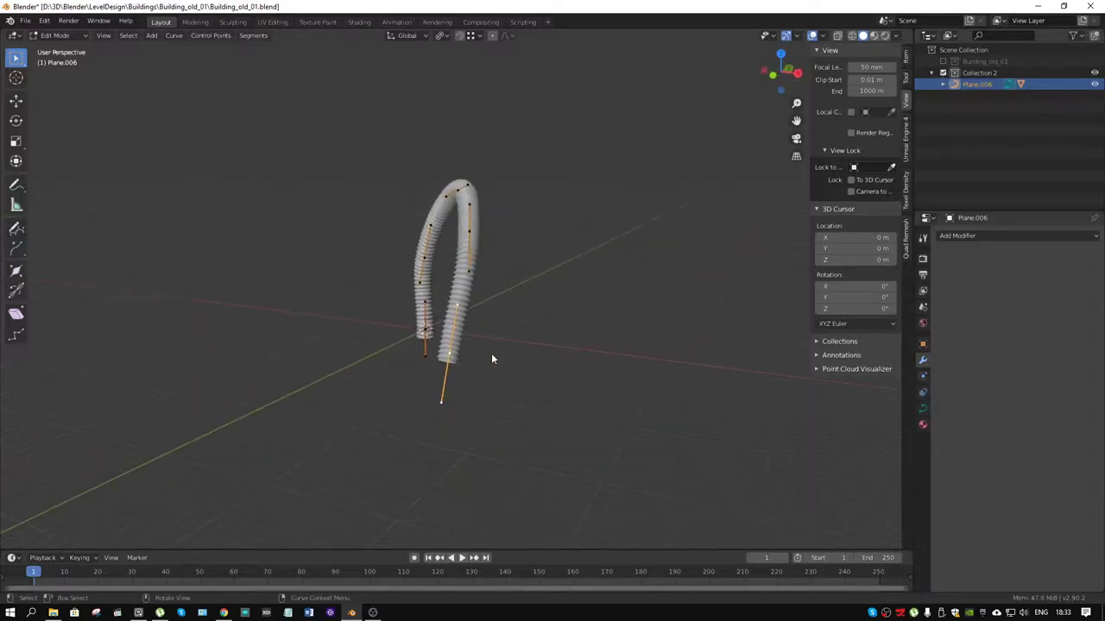
pyautogui.press('e')
pyautogui.click(586, 415)
pyautogui.press('e')
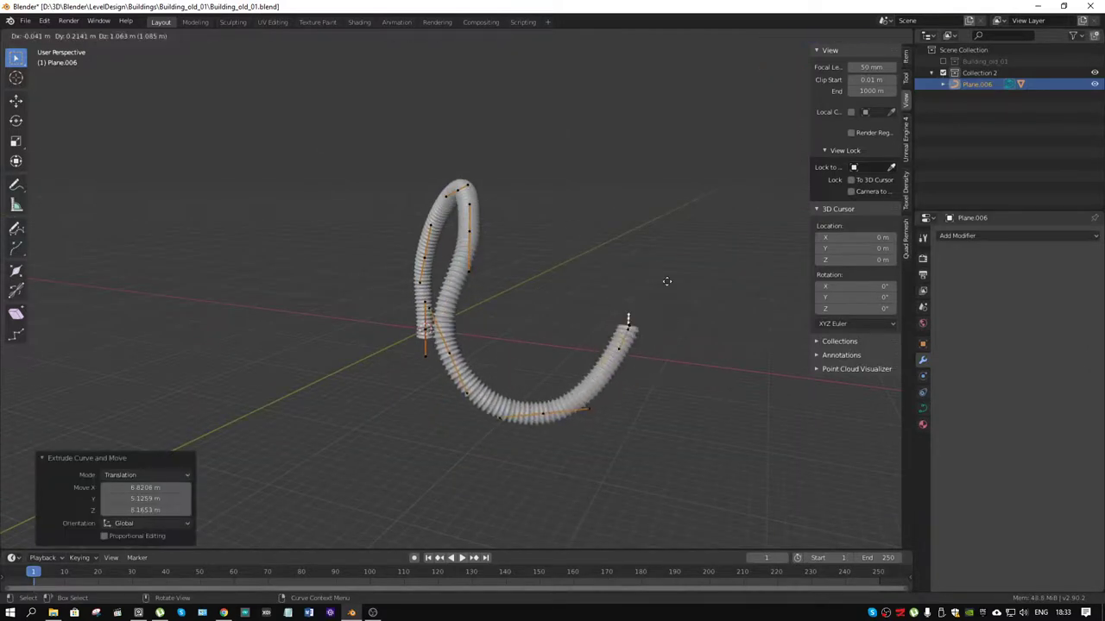
pyautogui.click(619, 147)
pyautogui.press('e')
pyautogui.click(416, 162)
pyautogui.press('e')
pyautogui.click(346, 323)
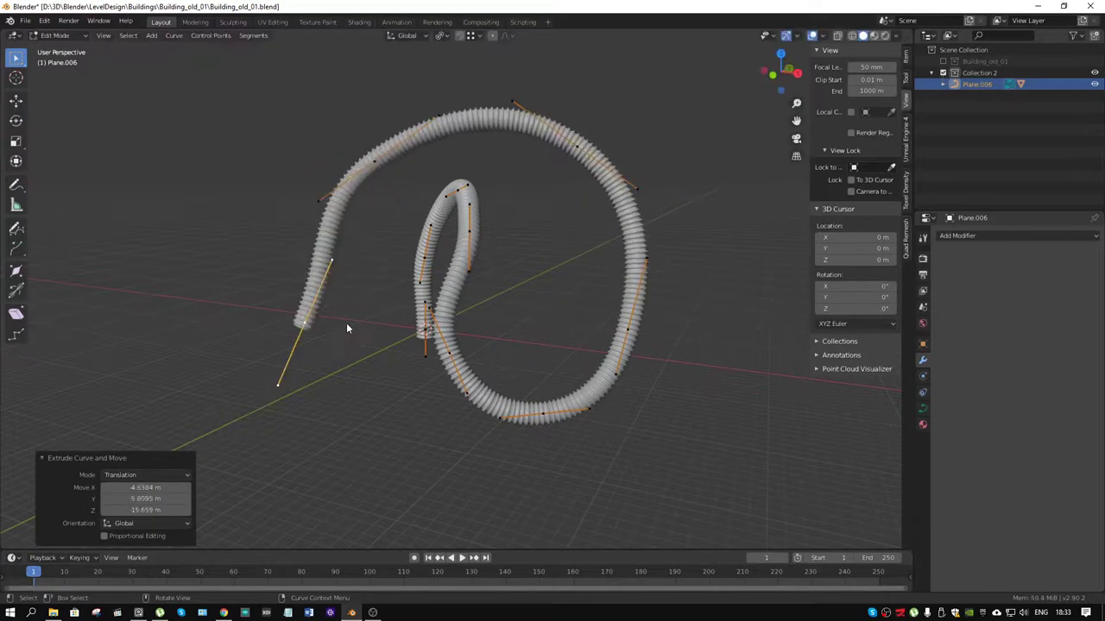
# - Select every point of the extended guide curve and set the handle type to Automatic
pyautogui.press('a')
pyautogui.rightClick(540, 313)
pyautogui.moveTo(540, 313)
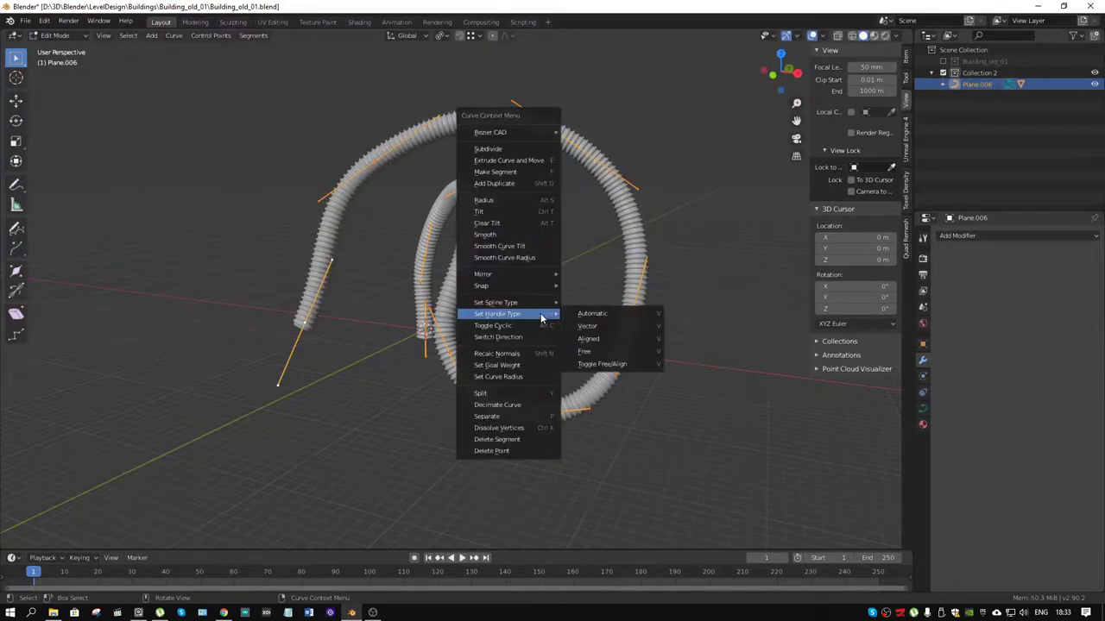
pyautogui.click(590, 314)
# - Move one Bezier handle on each of the last two curve points to reshape the bend near the pipe's free end
pyautogui.click(330, 260)
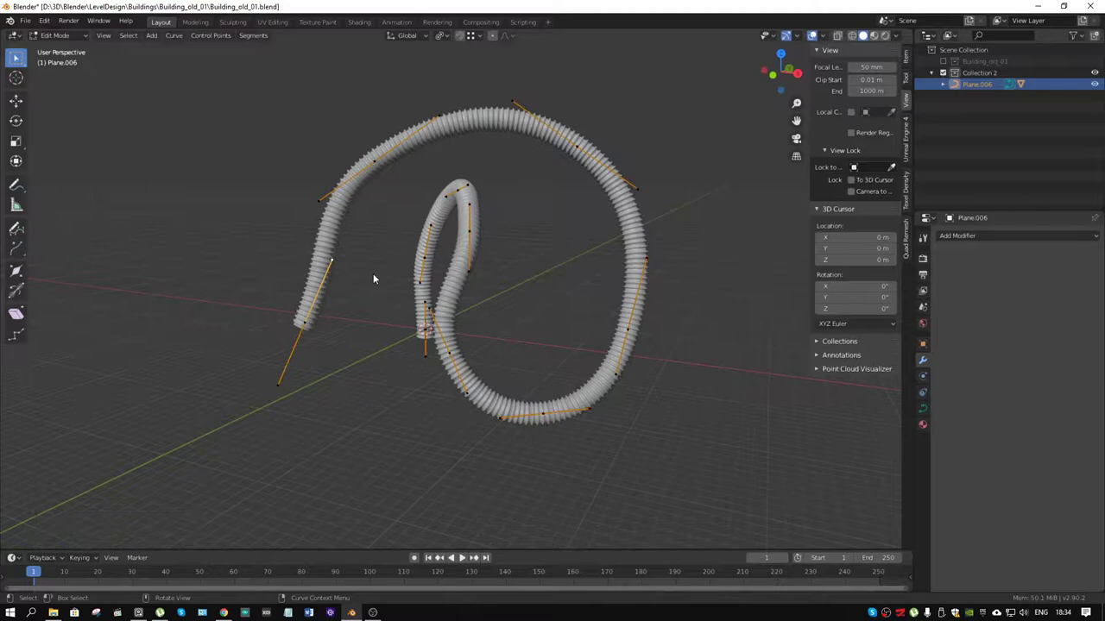
pyautogui.press('g')
pyautogui.click(324, 241)
pyautogui.click(428, 141)
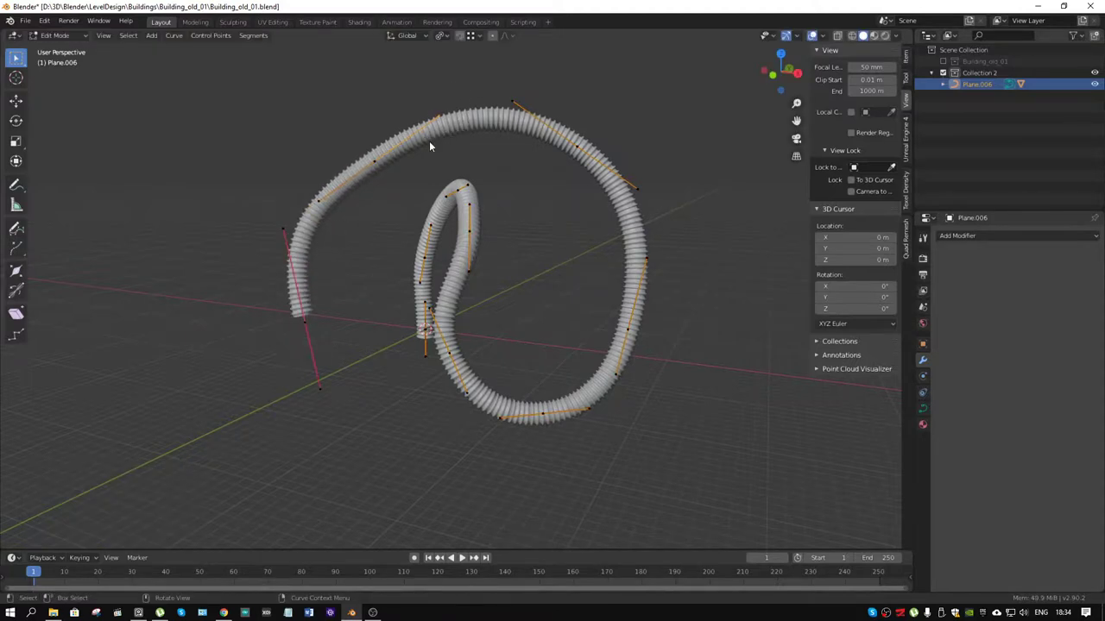
pyautogui.press('g')
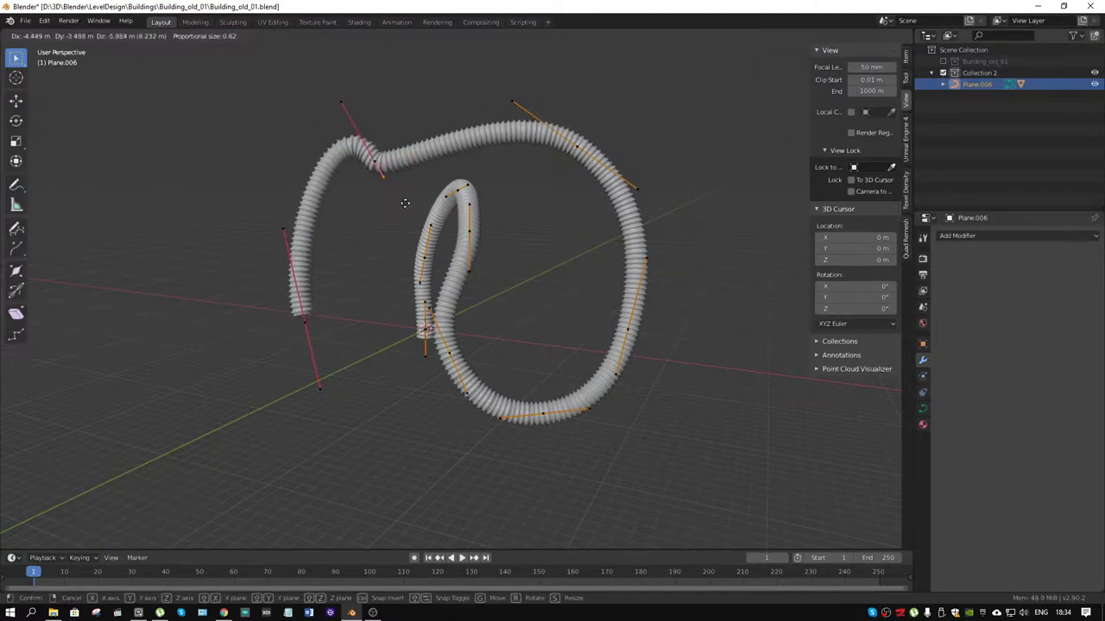
pyautogui.click(436, 177)
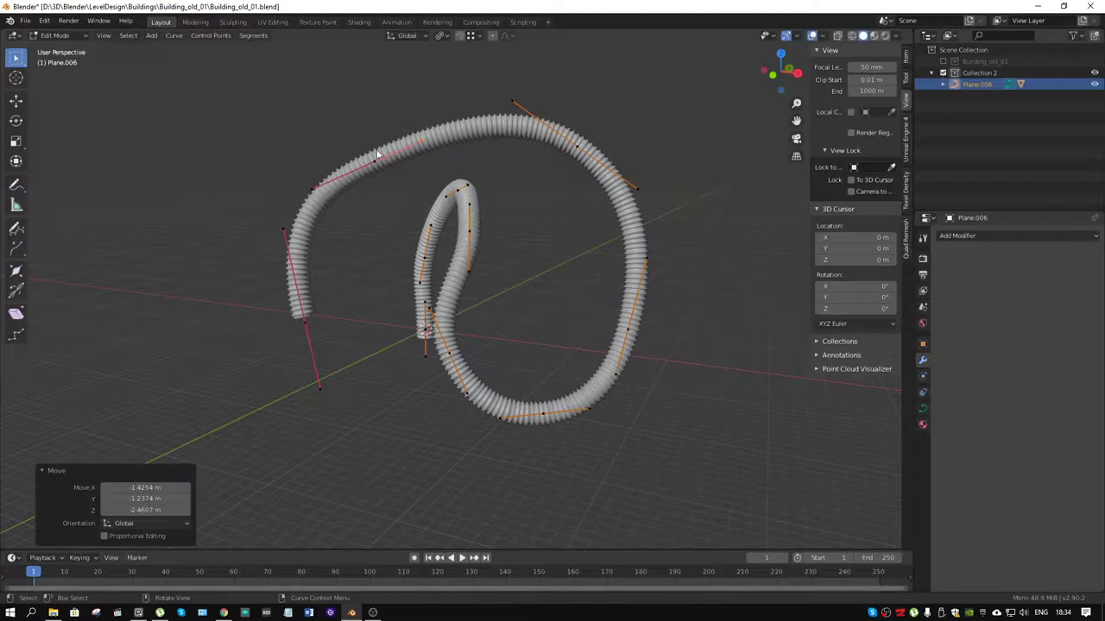
pyautogui.scroll(5, 426, 181)
pyautogui.click(531, 210)
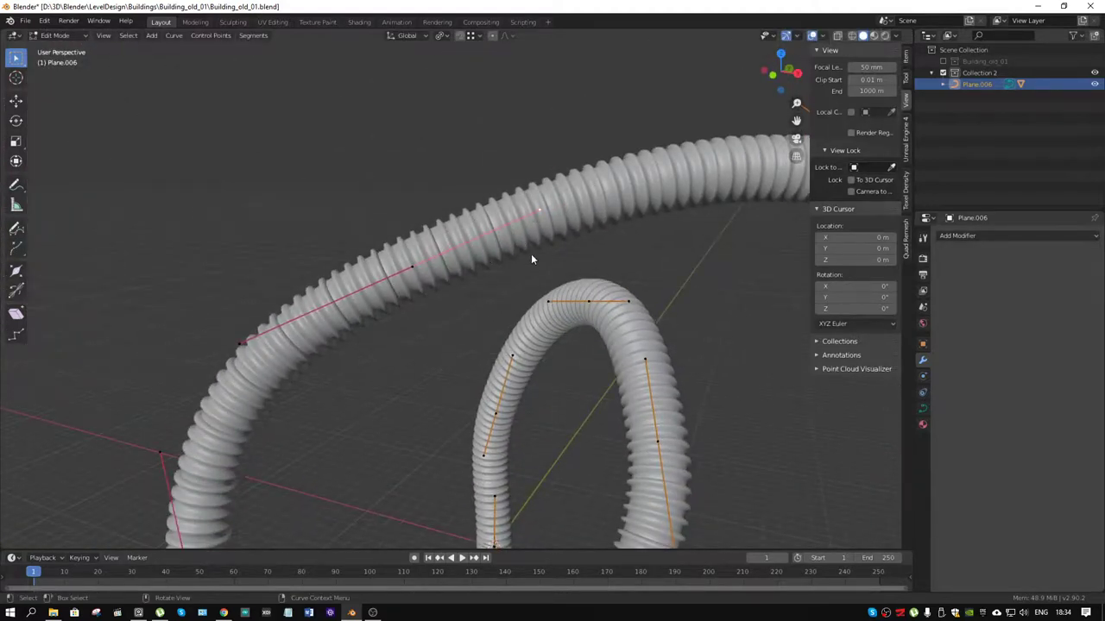
# - Try moving the selected Bezier handle downward to bend the pipe's long upper section
pyautogui.press('g')
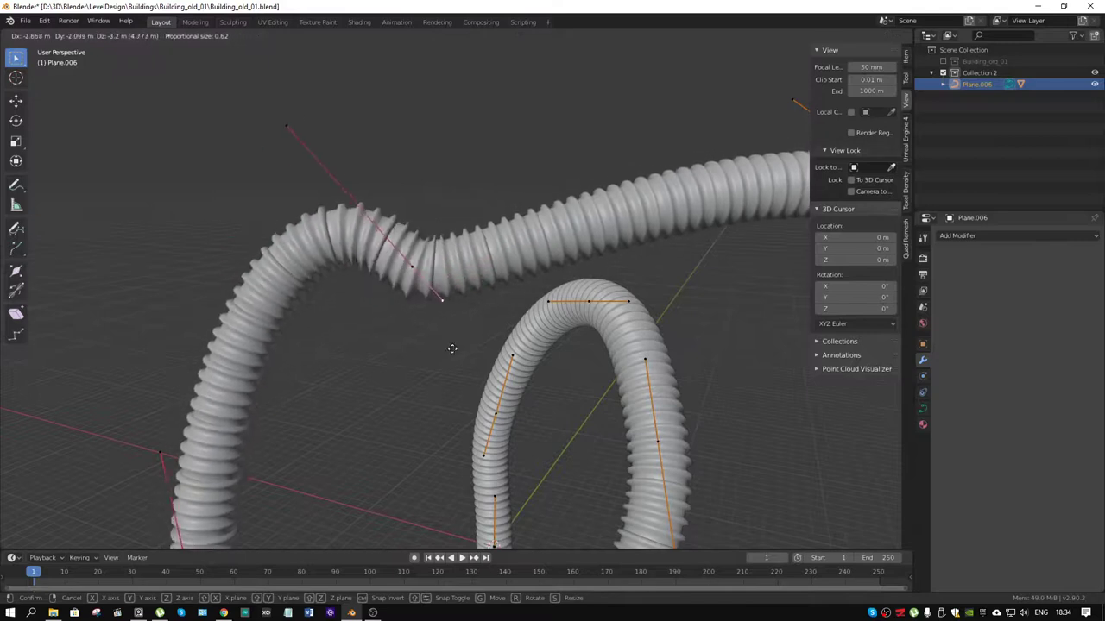
pyautogui.click(502, 223)
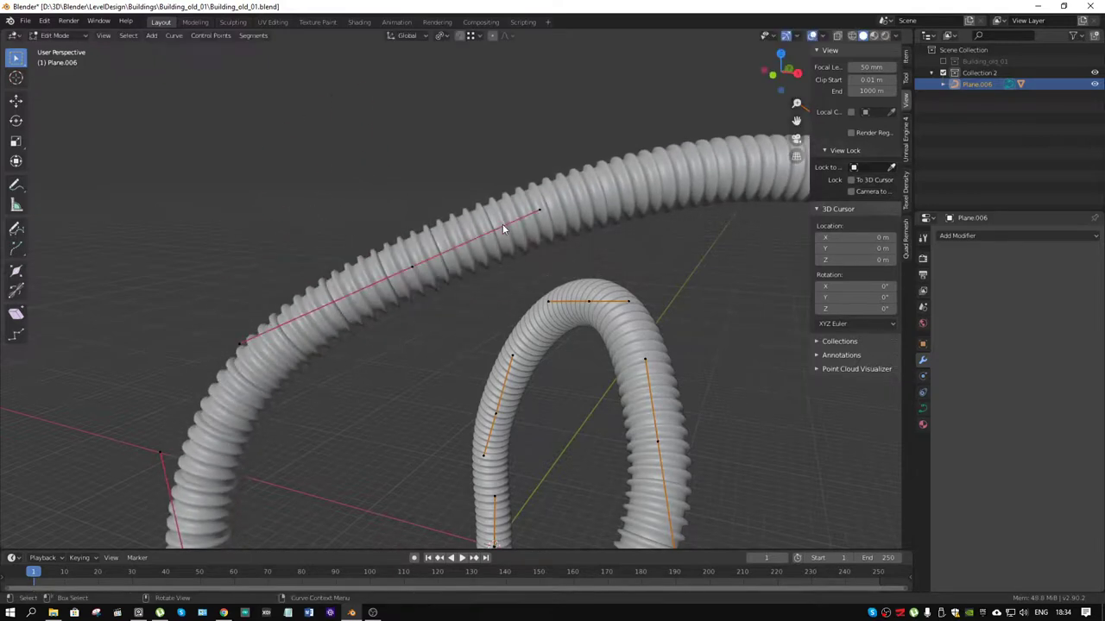
# - Return to Object Mode, select the pipe and enable Merge in its Array modifier
pyautogui.hotkey('ctrl', 'Tab')
pyautogui.click(408, 226)
pyautogui.click(564, 231)
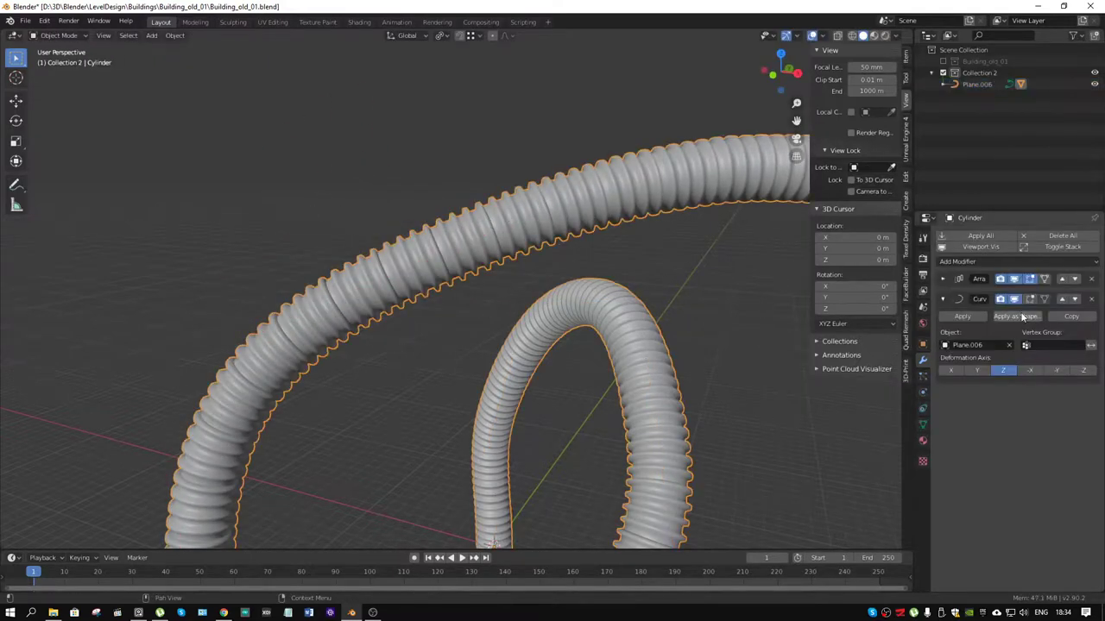
pyautogui.click(942, 280)
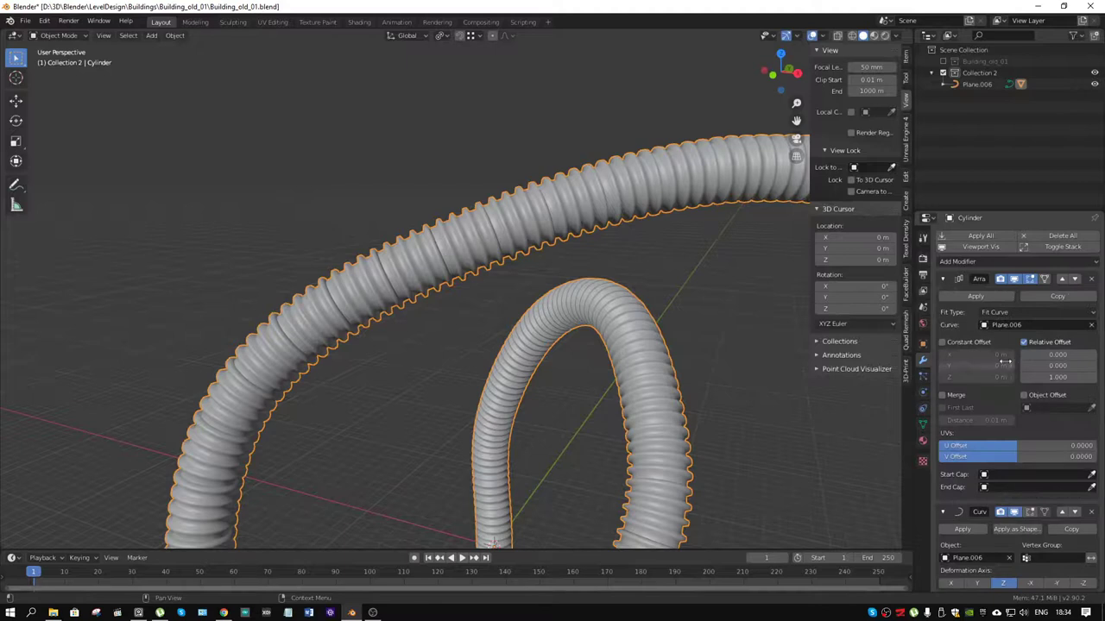
pyautogui.click(943, 395)
# - Enter Edit Mode on the cylinder segment at the start of the pipe with face selection active
pyautogui.scroll(-2, 492, 254)
pyautogui.keyDown('shift'); pyautogui.moveTo(591, 346); pyautogui.dragTo(636, 152, button='middle'); pyautogui.keyUp('shift')
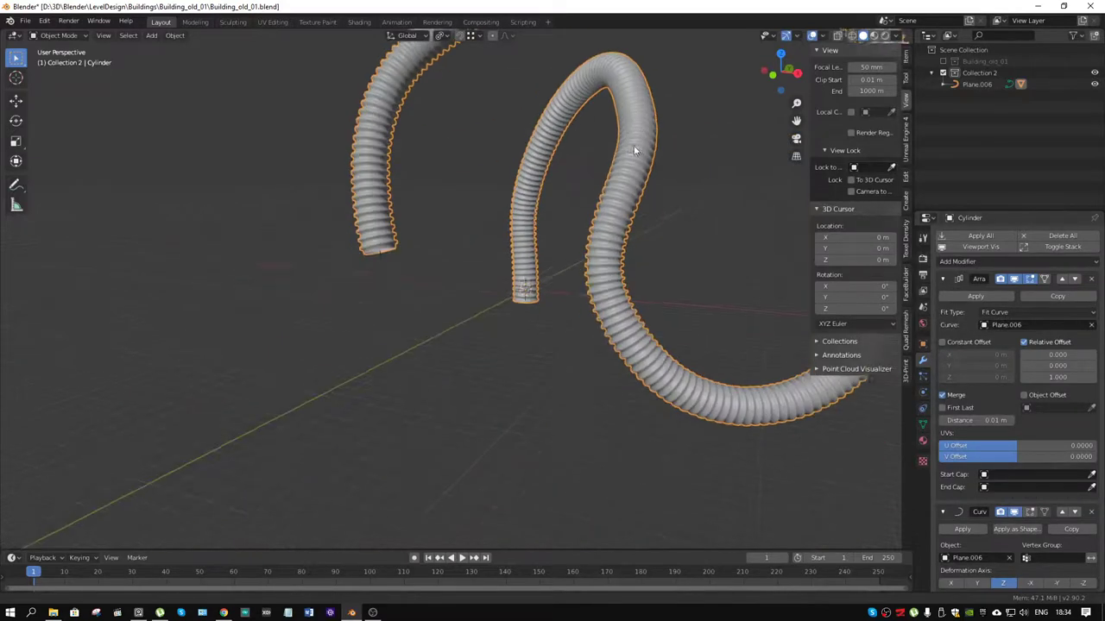
pyautogui.moveTo(556, 325); pyautogui.dragTo(401, 198, button='middle')
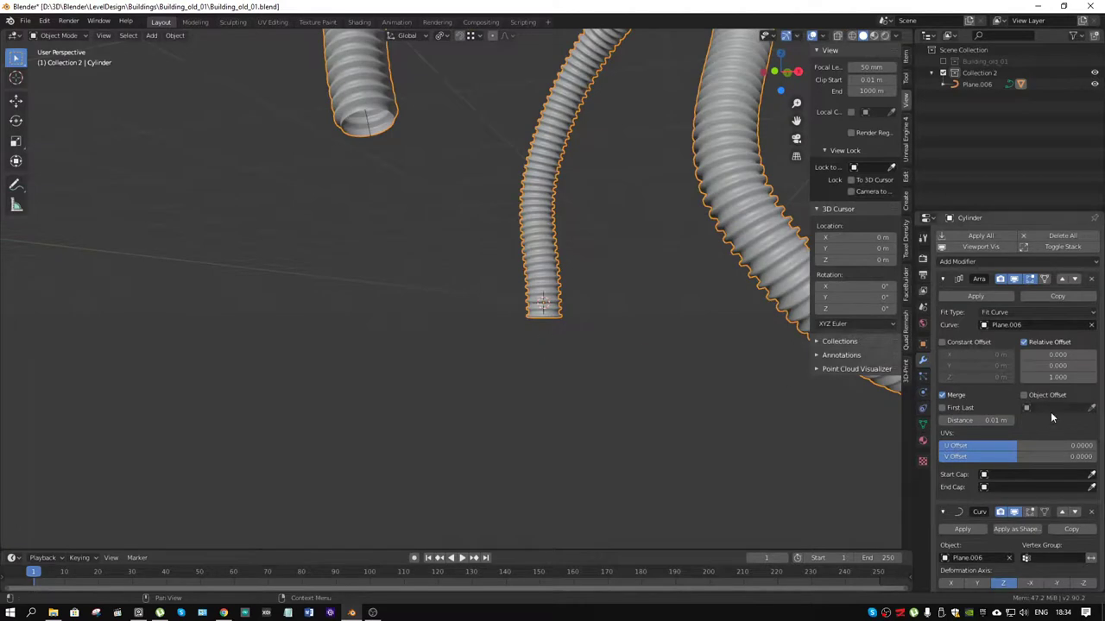
pyautogui.scroll(-1, 1050, 412)
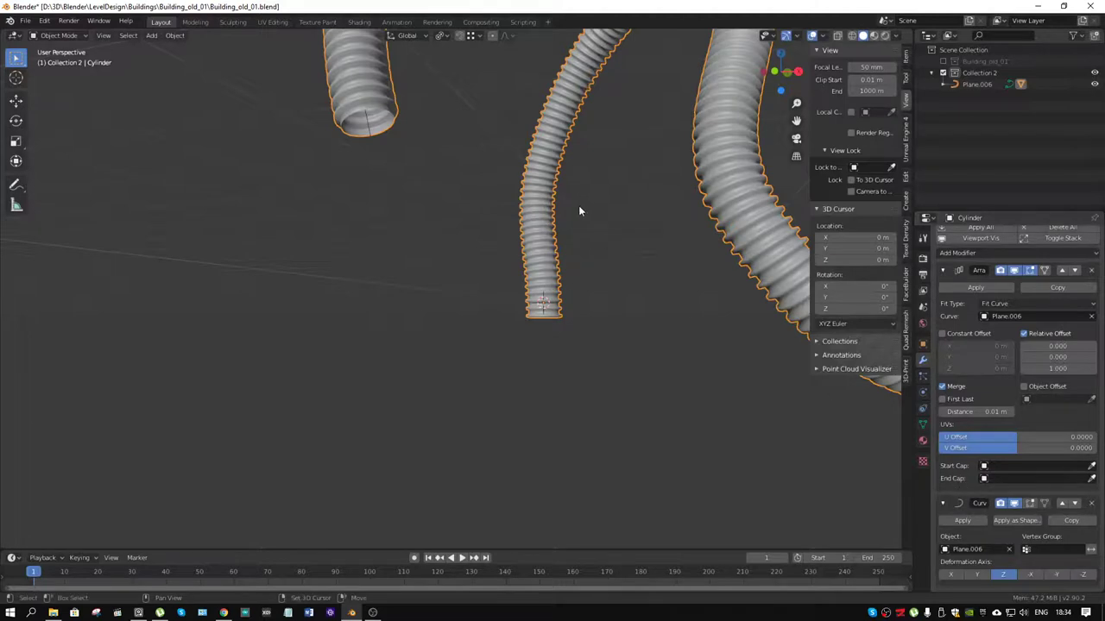
pyautogui.moveTo(579, 210); pyautogui.dragTo(452, 222, button='middle')
pyautogui.hotkey('ctrl', 'Tab')
pyautogui.click(731, 269)
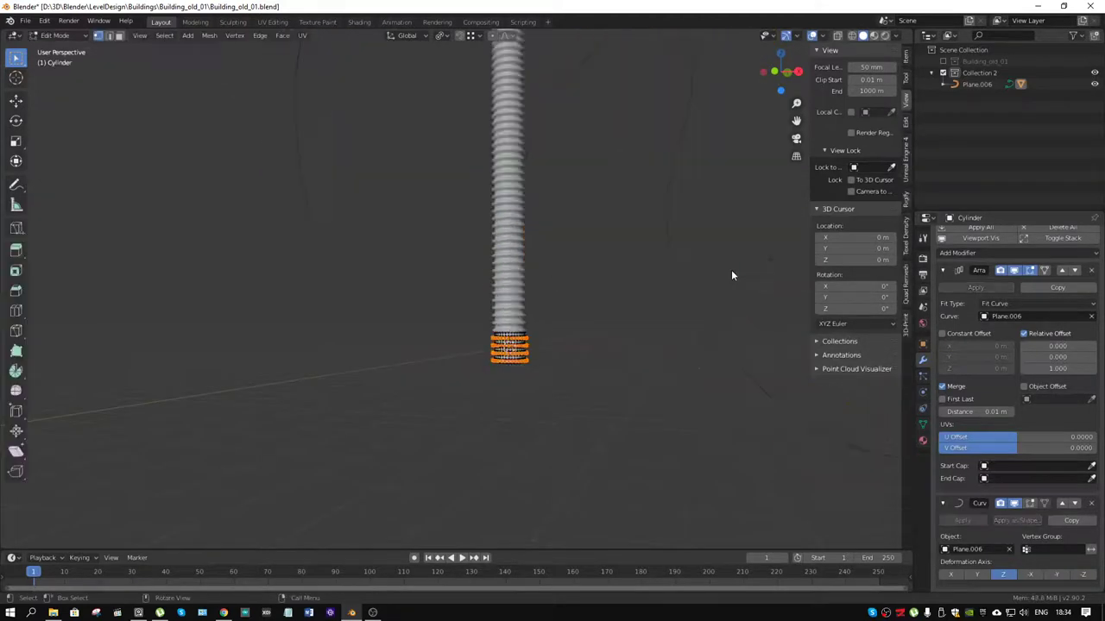
pyautogui.scroll(5, 507, 375)
pyautogui.keyDown('shift'); pyautogui.moveTo(613, 376); pyautogui.dragTo(534, 298, button='middle'); pyautogui.keyUp('shift')
pyautogui.scroll(3, 537, 319)
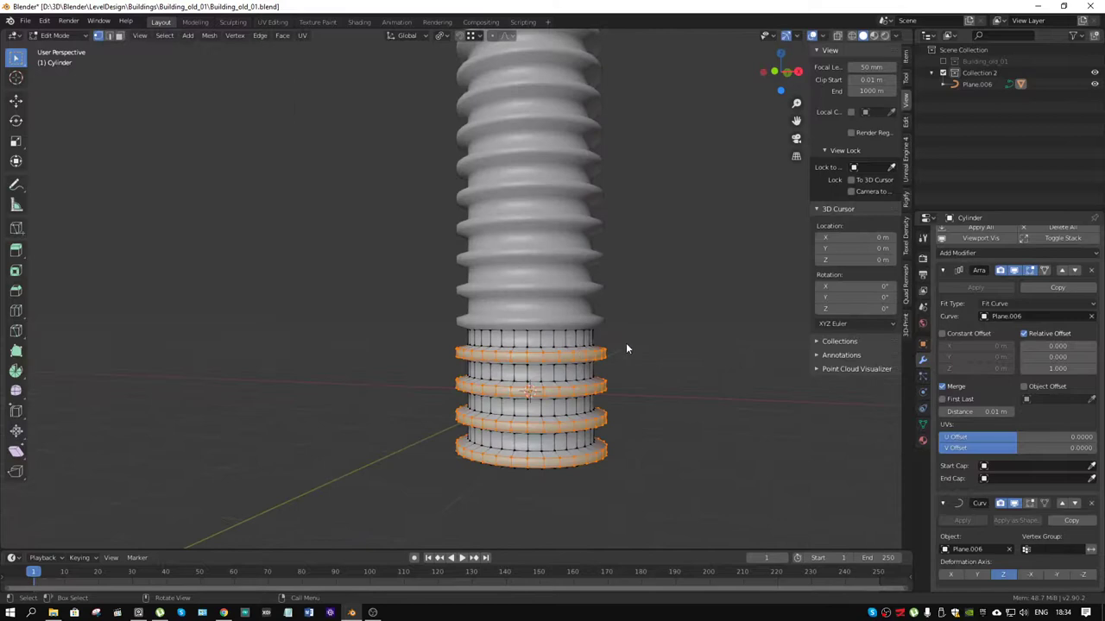
pyautogui.press('3')
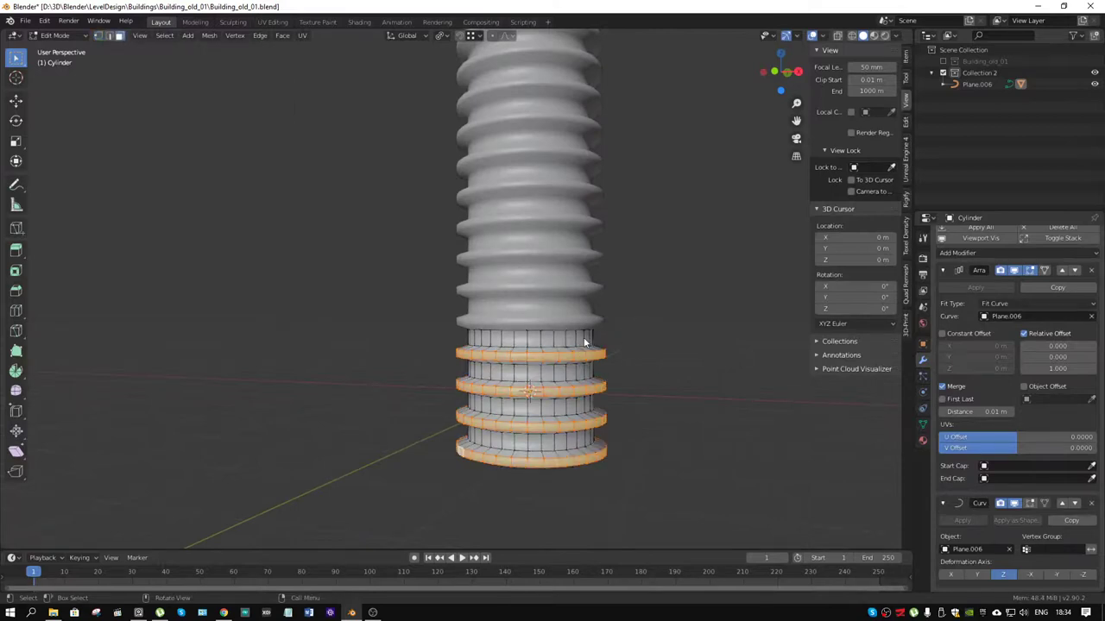
# - Duplicate the segment's uppermost narrow face loop in place and separate the selection into its own object
pyautogui.keyDown('alt'); pyautogui.click(541, 343); pyautogui.keyUp('alt')
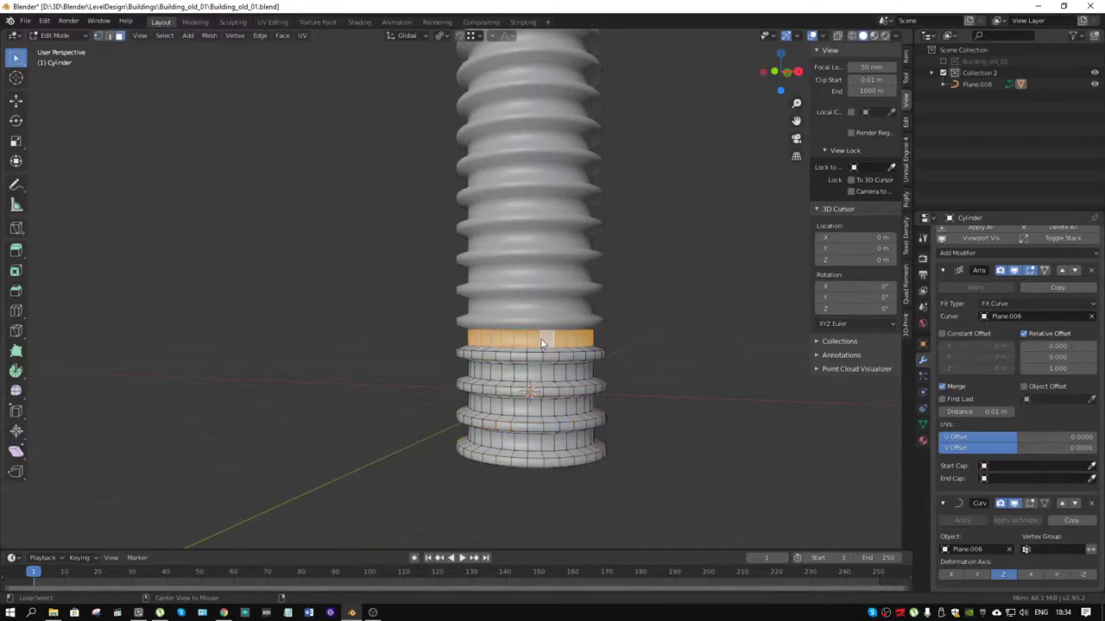
pyautogui.hotkey('shift', 'd')
pyautogui.rightClick(661, 361)
pyautogui.press('p')
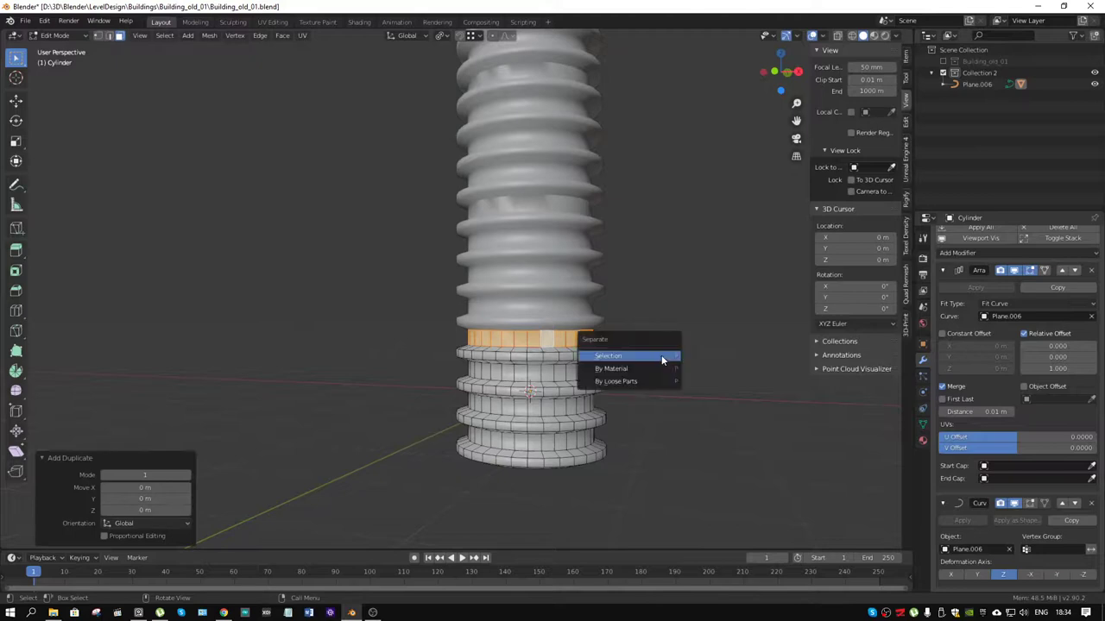
pyautogui.click(661, 359)
# - Select the separated face band in Object Mode and remove its Array and Curve modifiers
pyautogui.hotkey('ctrl', 'Tab')
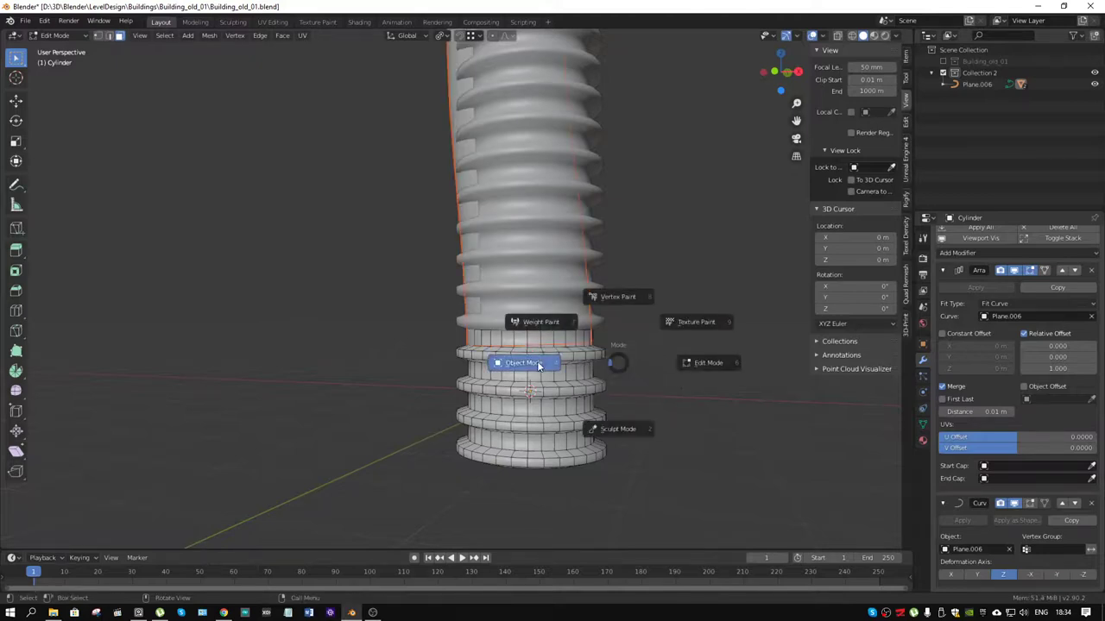
pyautogui.click(571, 360)
pyautogui.click(564, 338)
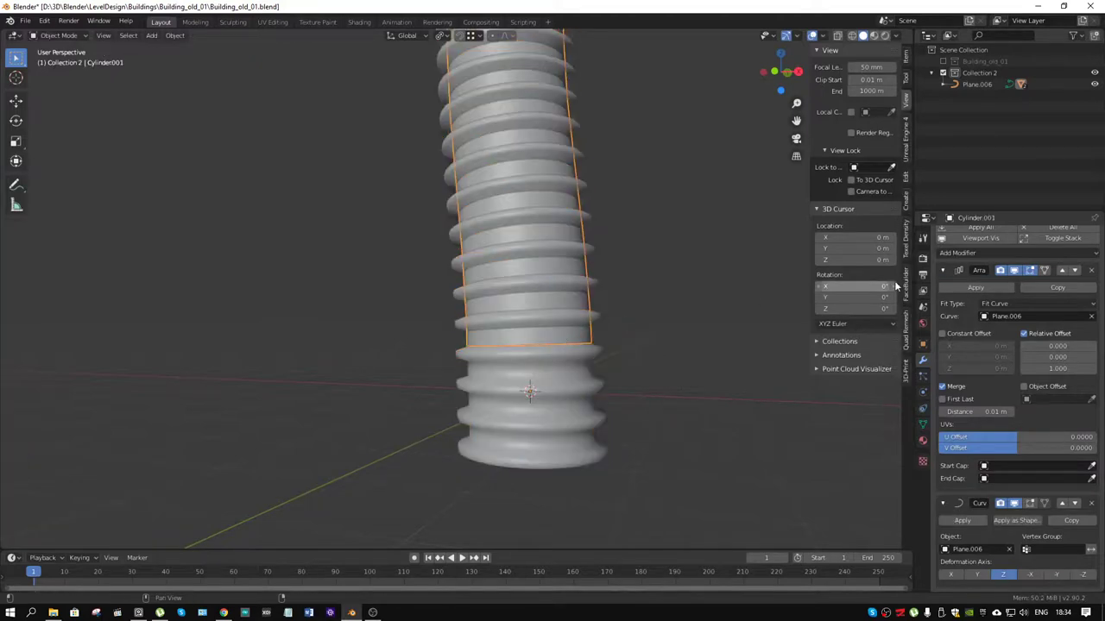
pyautogui.click(1092, 272)
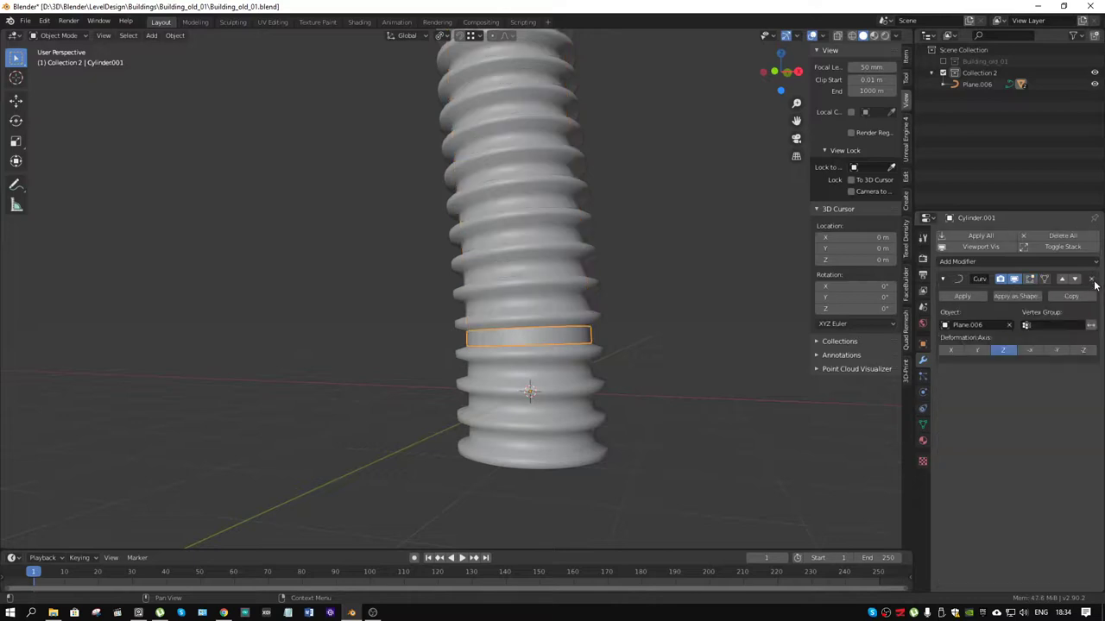
pyautogui.click(1093, 280)
# - Raise the band's upper edge loop about 0.73 m along Z and scale it outward by about 1.37 into a flared collar
pyautogui.hotkey('ctrl', 'Tab')
pyautogui.click(697, 350)
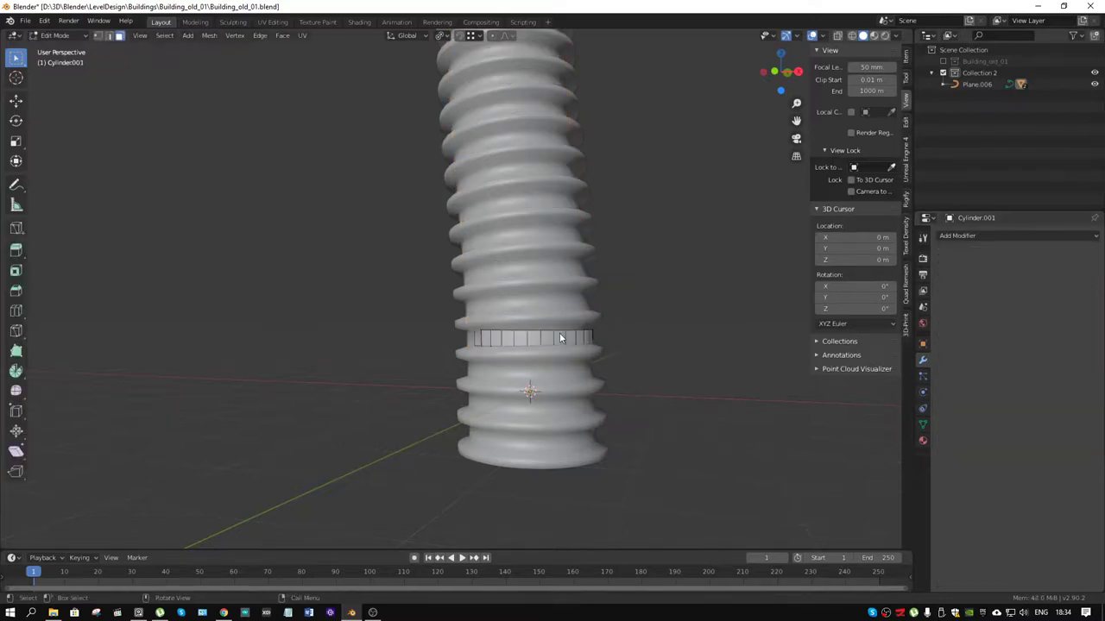
pyautogui.press('2')
pyautogui.press('a')
pyautogui.press('g')
pyautogui.press('z')
pyautogui.click(680, 323)
pyautogui.press('s')
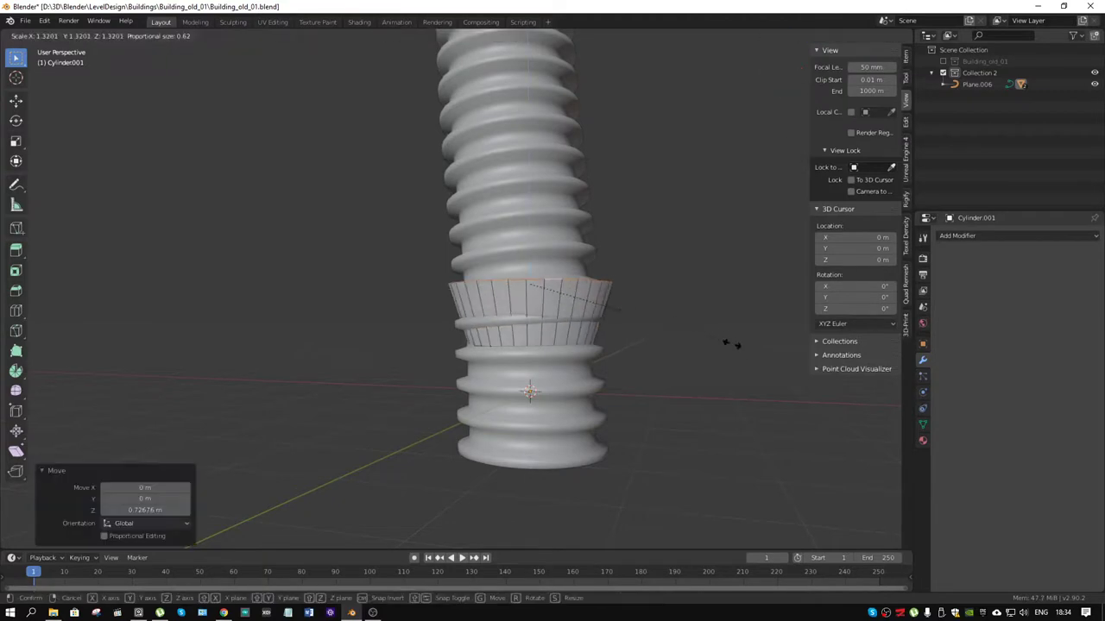
pyautogui.click(744, 359)
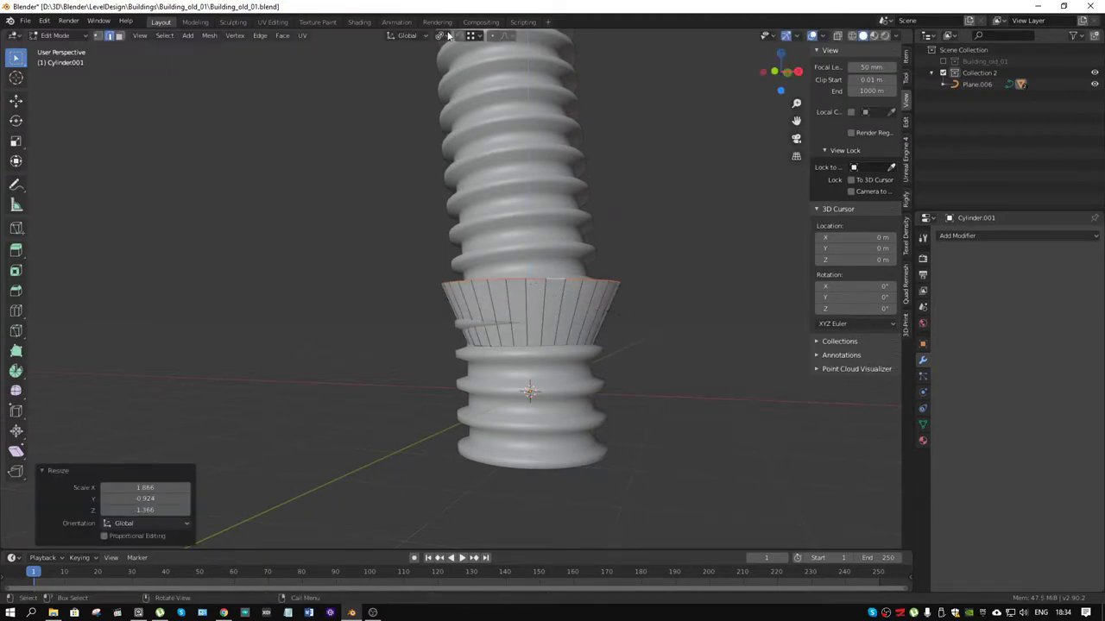
# - Enable proportional editing and set its falloff to Random
pyautogui.click(492, 35)
pyautogui.click(506, 35)
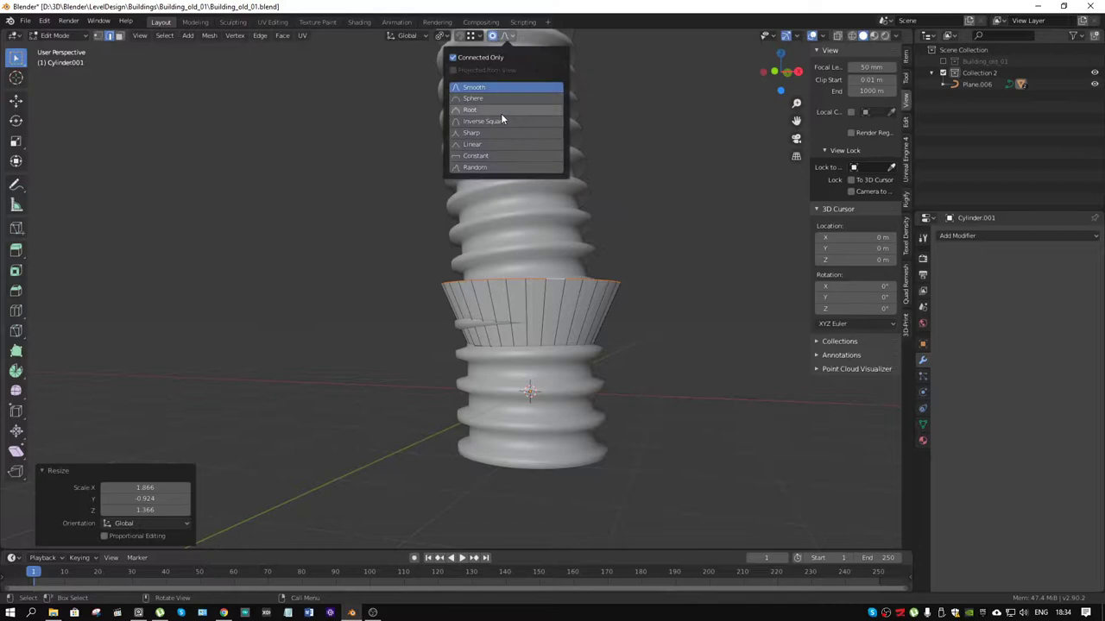
pyautogui.click(490, 167)
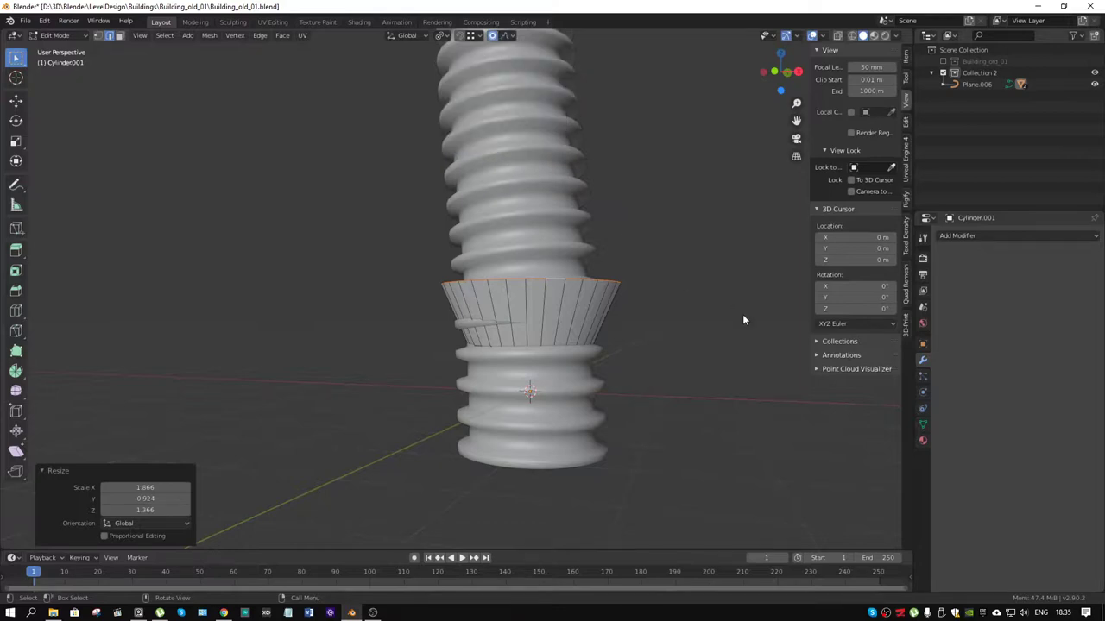
# - Try scaling the collar's upper edge loop along Z with the Random proportional falloff
pyautogui.press('s')
pyautogui.press('z')
pyautogui.rightClick(639, 162)
pyautogui.click(443, 38)
pyautogui.click(476, 89)
pyautogui.press('s')
pyautogui.press('z')
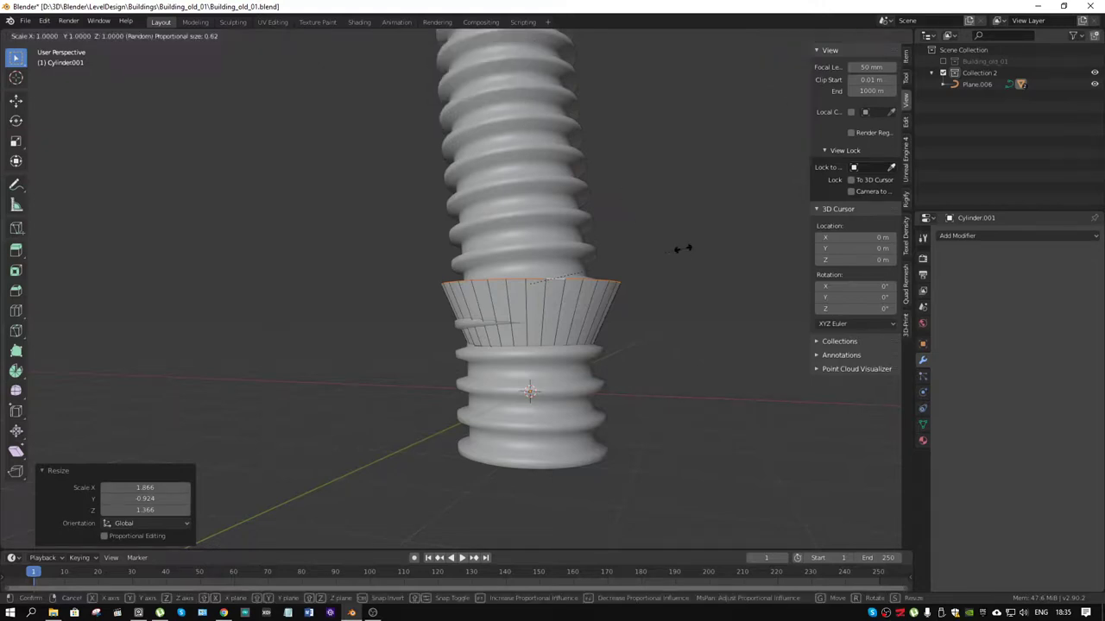
pyautogui.rightClick(620, 208)
# - Turn off proportional editing and try scaling the collar's upper rim along Z, in edge selection and in vertex selection
pyautogui.click(491, 36)
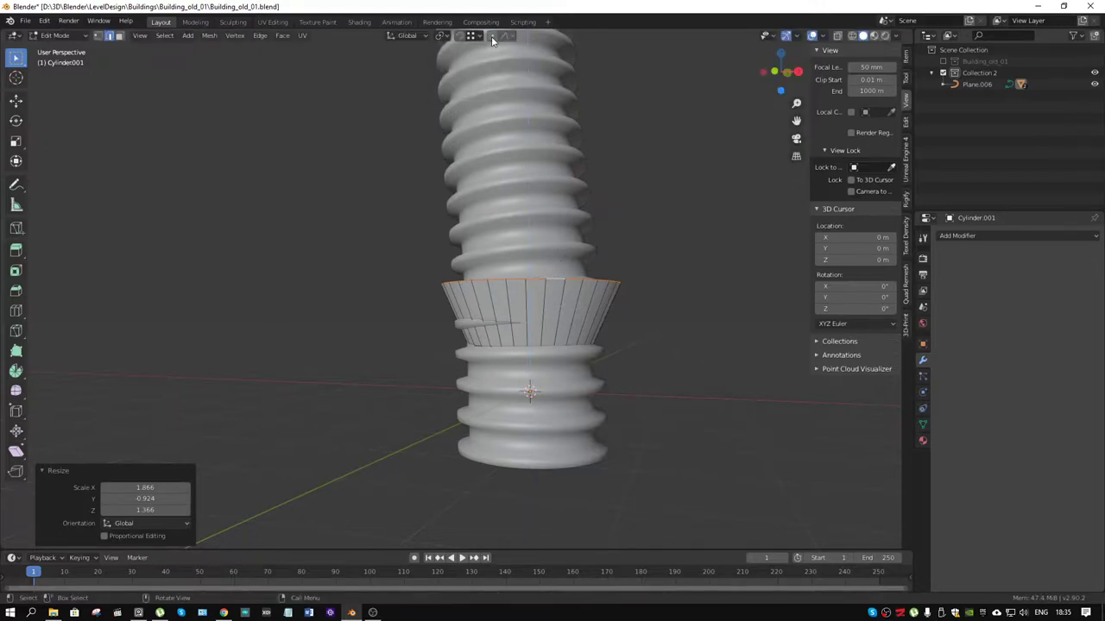
pyautogui.press('s')
pyautogui.press('Escape')
pyautogui.press('s')
pyautogui.press('z')
pyautogui.rightClick(624, 138)
pyautogui.press('1')
pyautogui.press('s')
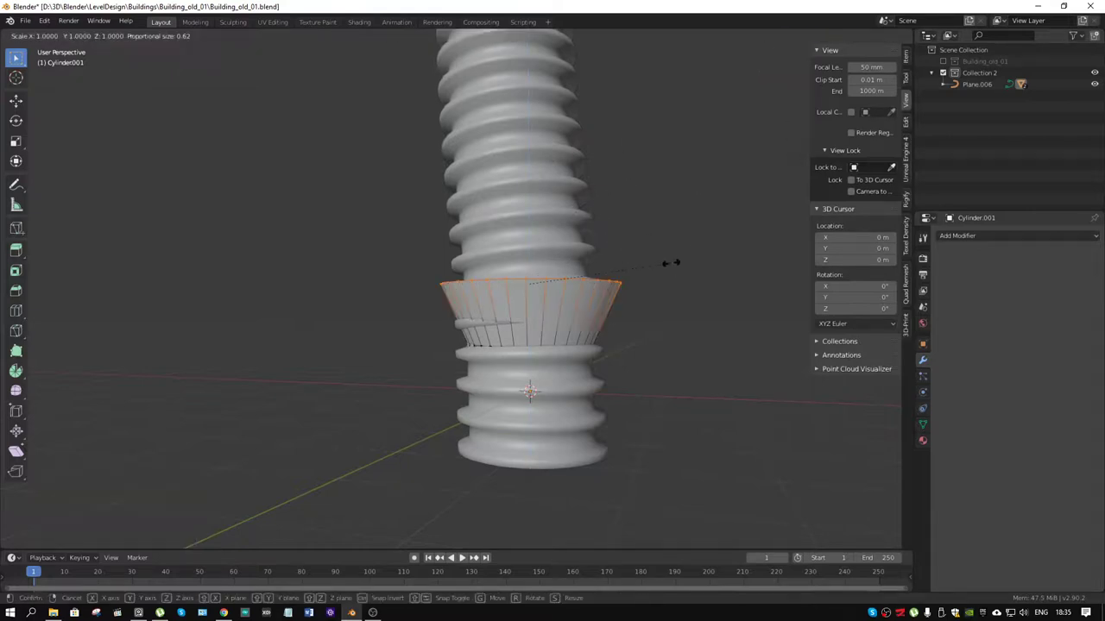
pyautogui.press('z')
pyautogui.rightClick(661, 250)
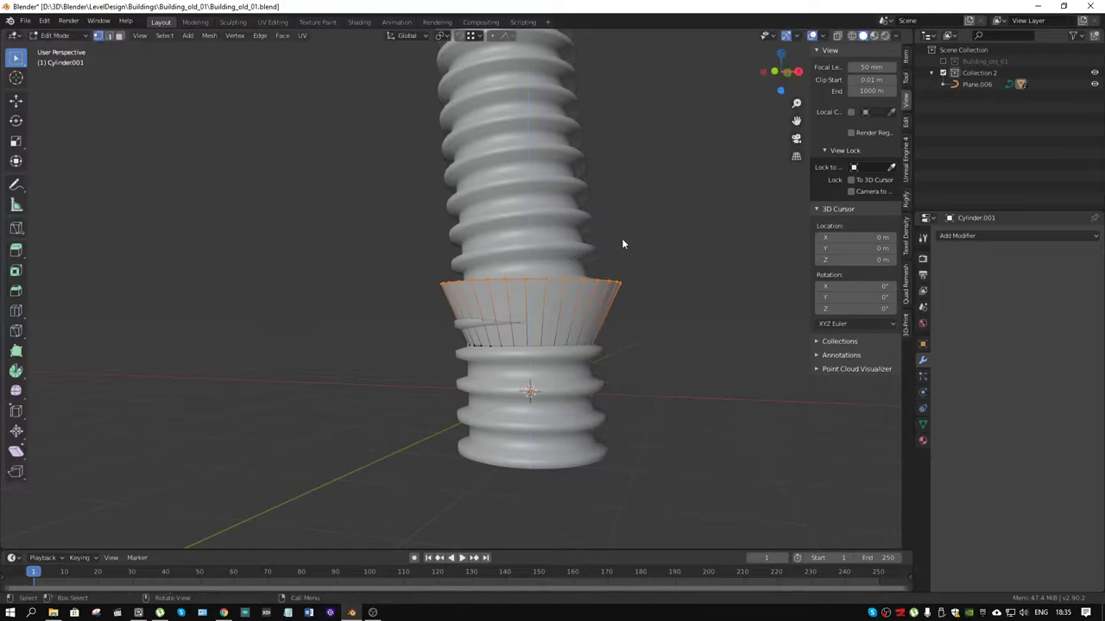
# - Select every second vertex around the collar's upper rim and try scaling them along Z with Random proportional falloff
pyautogui.click(543, 283)
pyautogui.keyDown('ctrl'); pyautogui.click(593, 290); pyautogui.keyUp('ctrl')
pyautogui.press('s')
pyautogui.press('z')
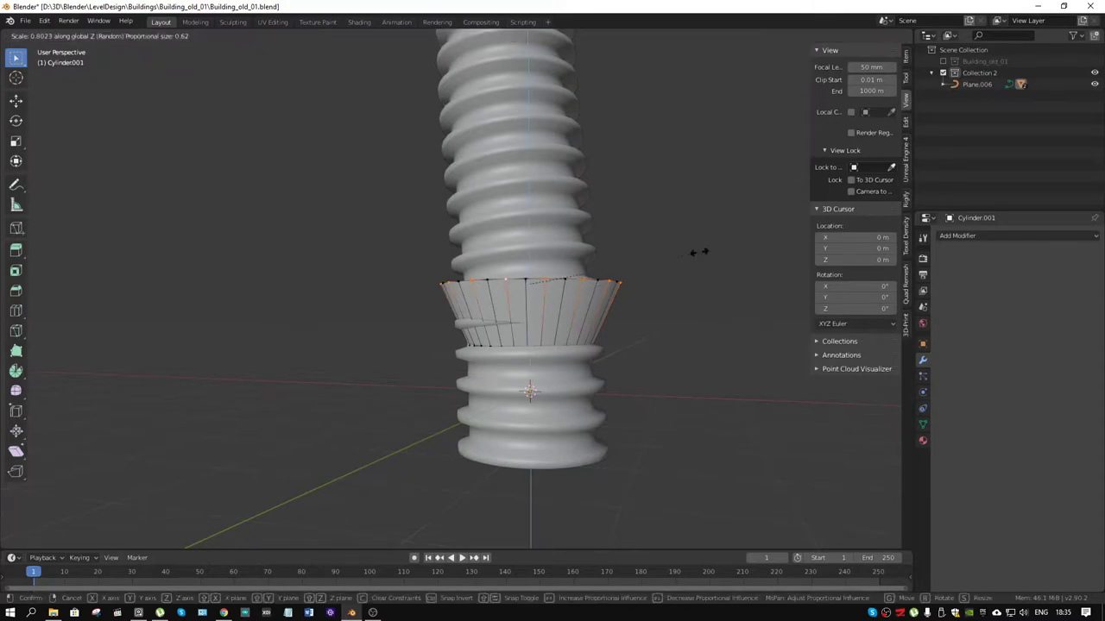
pyautogui.click(673, 274)
# - Try moving the alternate rim vertices up along Z with Random proportional falloff
pyautogui.press('g')
pyautogui.press('z')
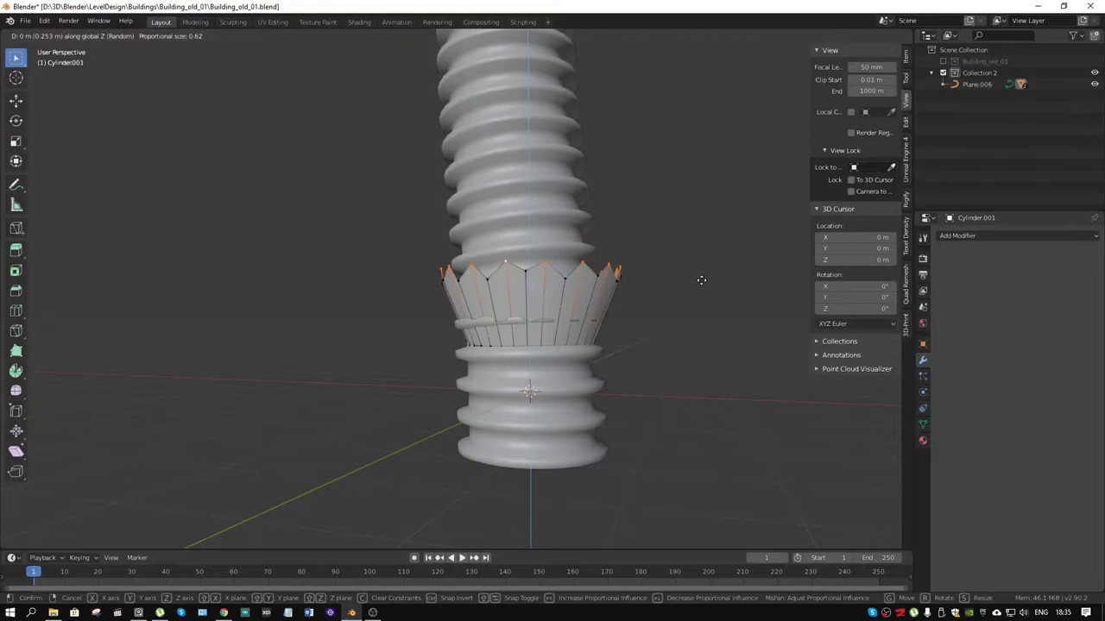
pyautogui.click(700, 295)
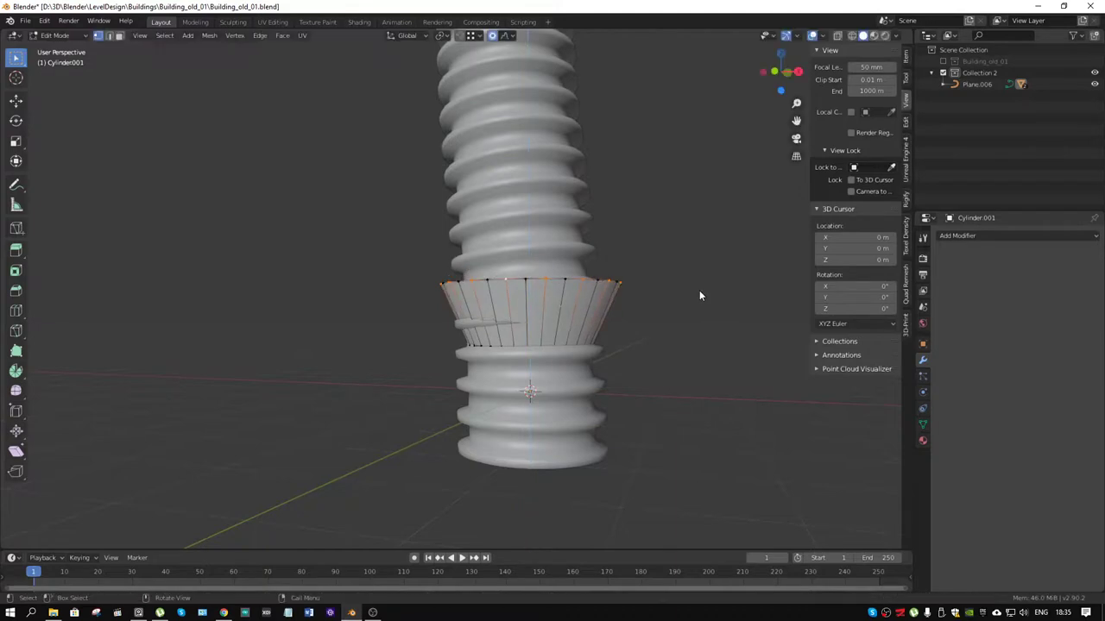
pyautogui.hotkey('ctrl', 'z')
pyautogui.press('z')
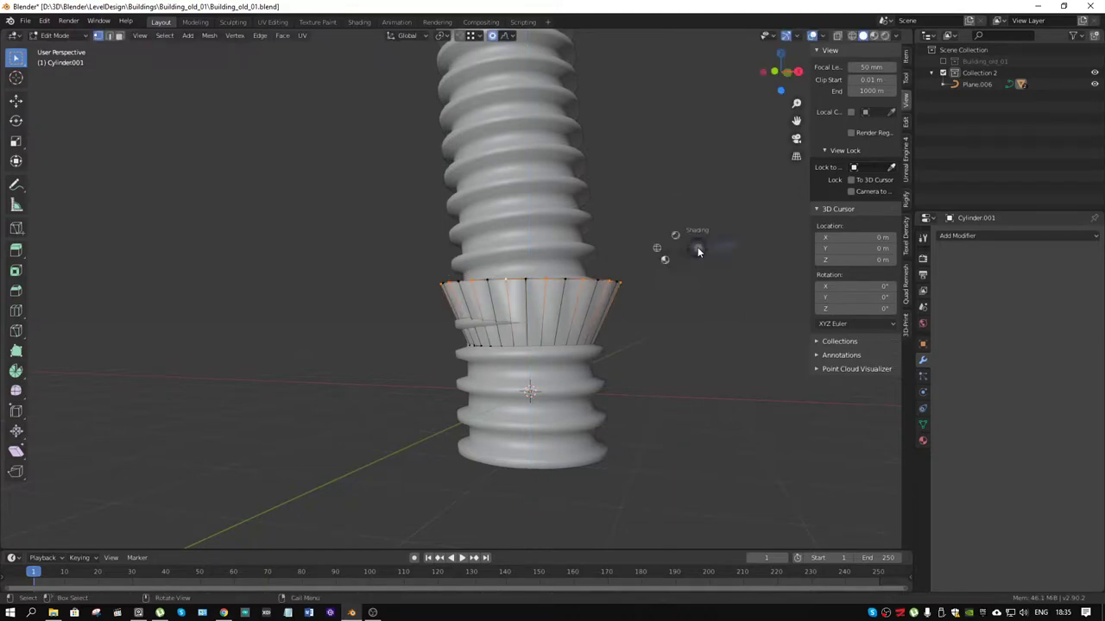
pyautogui.press('Escape')
# - Raise the alternate rim vertices about 0.2 m along Z with Random falloff and a proportional size of 1.00
pyautogui.press('g')
pyautogui.press('z')
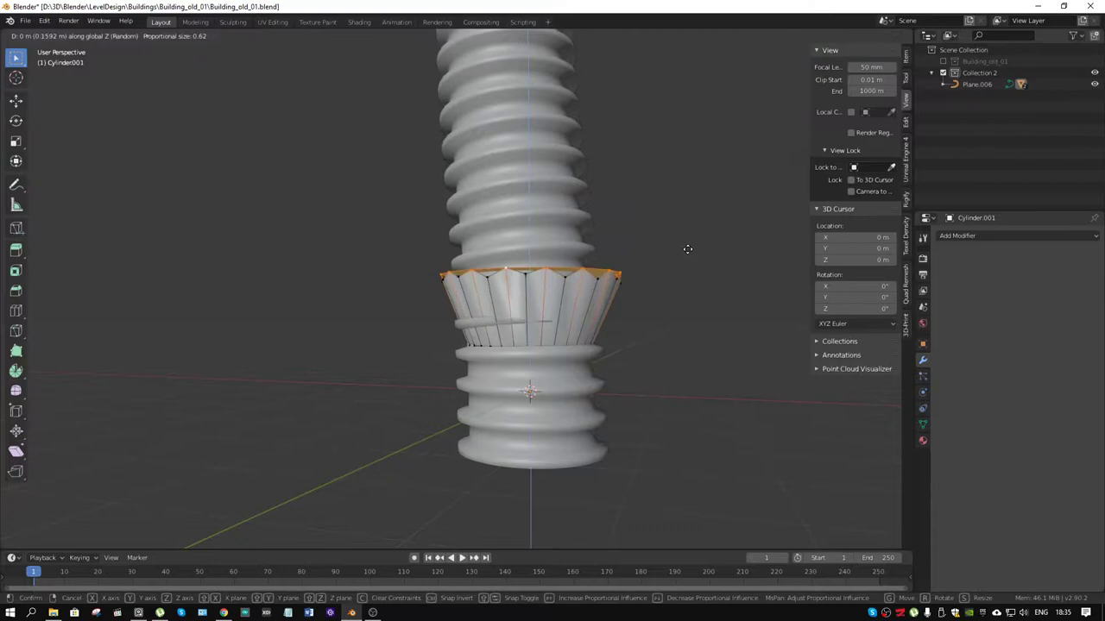
pyautogui.scroll(-8, 689, 251)
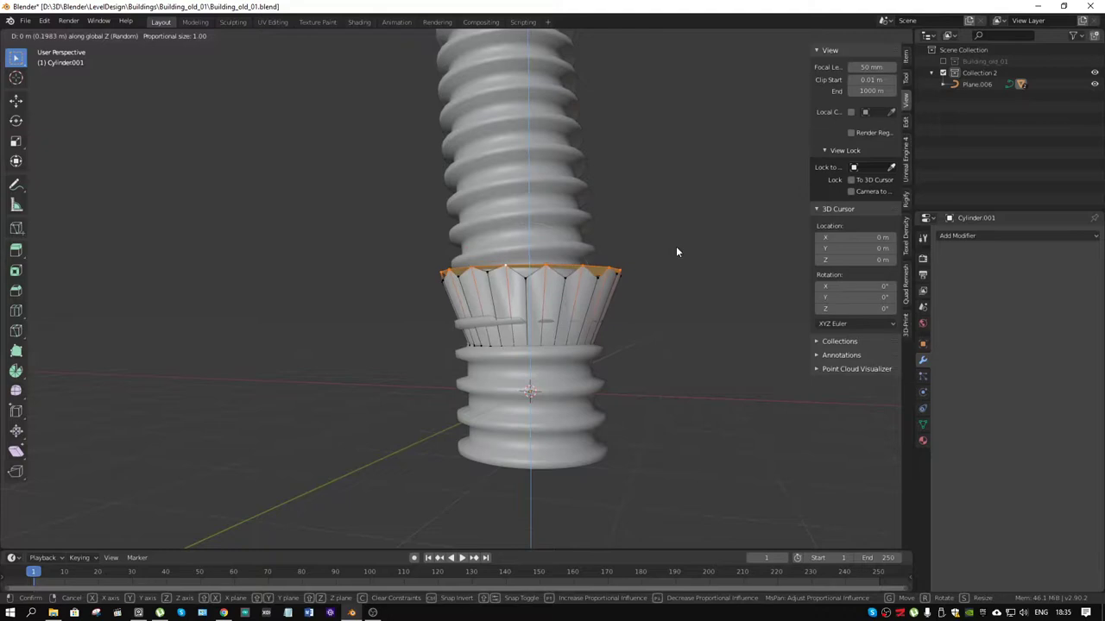
pyautogui.click(675, 251)
# - Delete the face that closes the top of the jagged collar
pyautogui.moveTo(675, 251); pyautogui.dragTo(604, 283, button='middle')
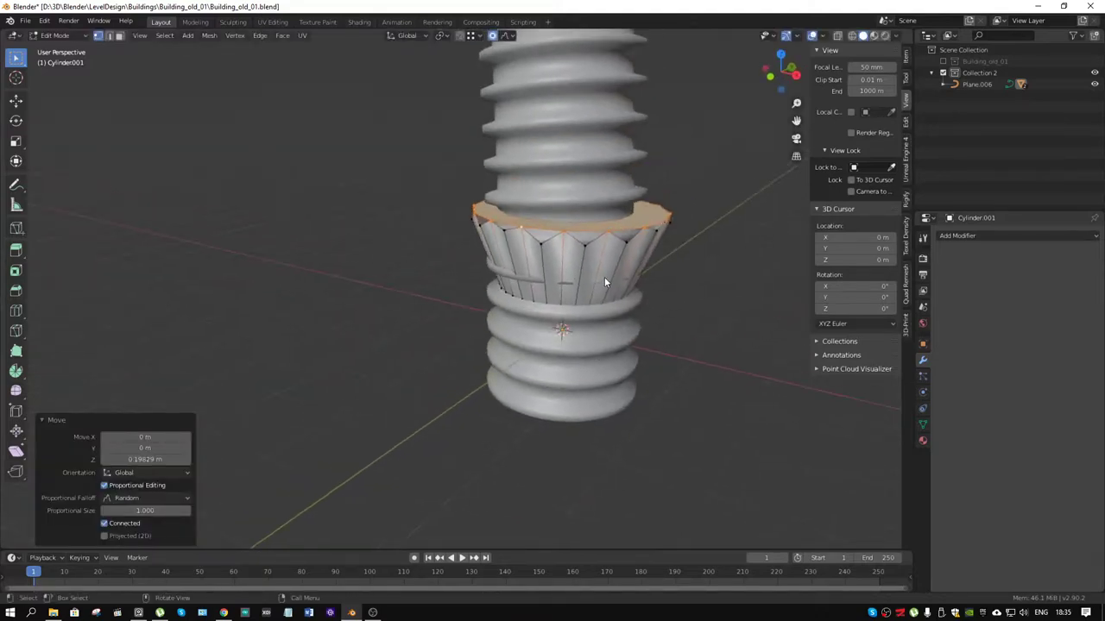
pyautogui.click(599, 225)
pyautogui.press('3')
pyautogui.click(586, 231)
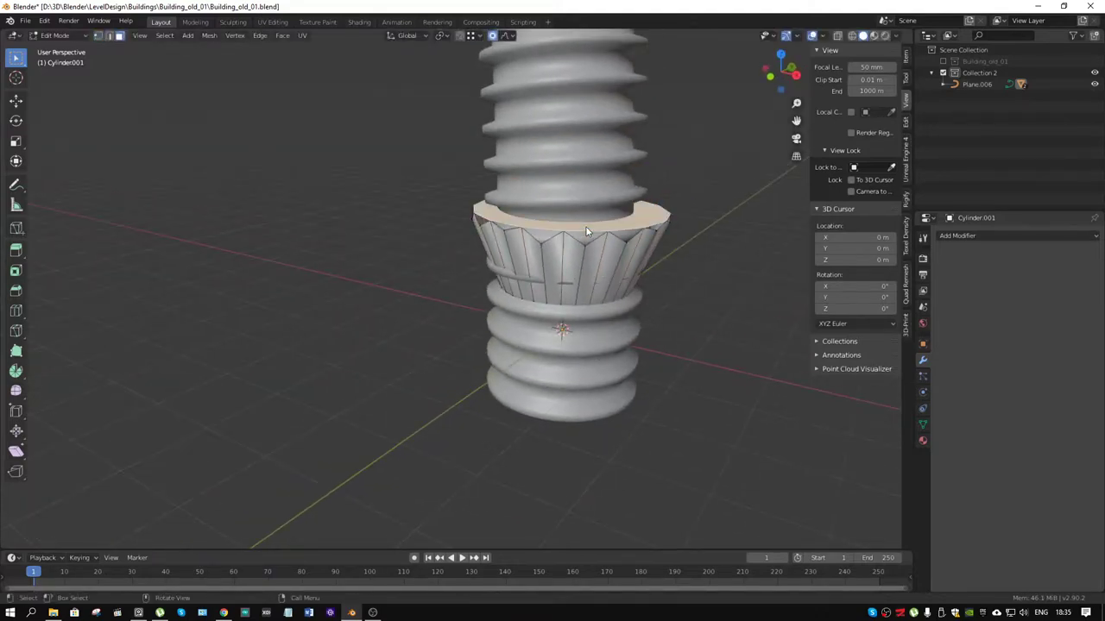
pyautogui.press('x')
pyautogui.click(585, 248)
pyautogui.moveTo(582, 263)
pyautogui.mouseDown(button='middle')
pyautogui.moveTo(598, 279)
pyautogui.moveTo(540, 305)
pyautogui.moveTo(555, 361)
pyautogui.moveTo(578, 275)
pyautogui.mouseUp(button='middle')
pyautogui.click(540, 285)
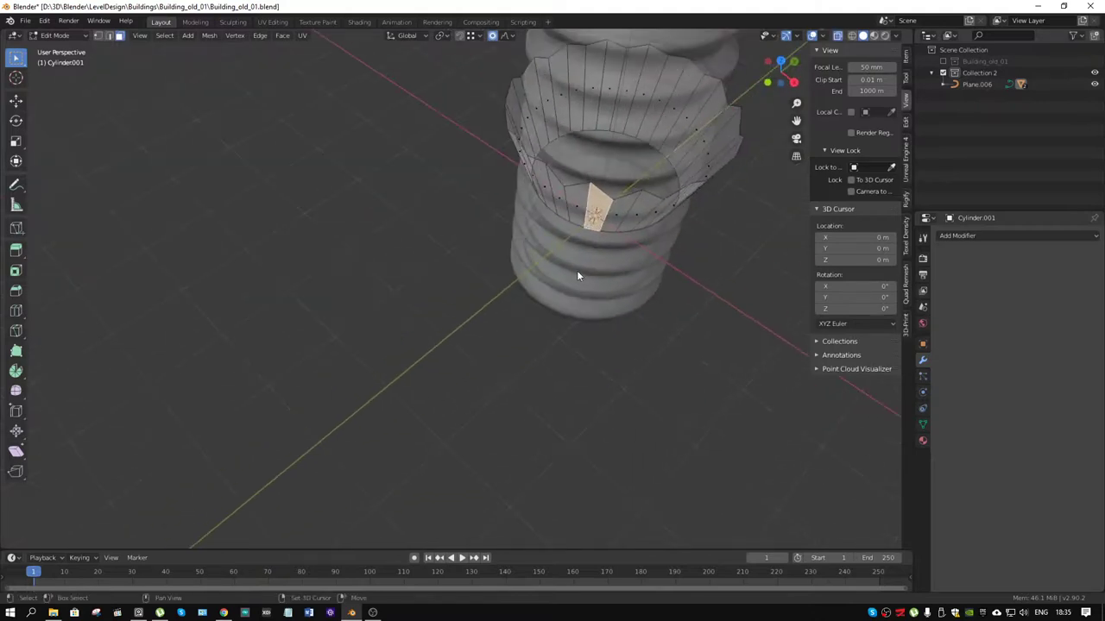
pyautogui.moveTo(589, 170); pyautogui.dragTo(618, 220, button='middle')
# - Leave Edit Mode and try the jagged collar as the Start Cap of the pipe's Array modifier
pyautogui.hotkey('ctrl', 'Tab')
pyautogui.click(412, 304)
pyautogui.moveTo(549, 215); pyautogui.dragTo(493, 390, button='middle')
pyautogui.click(493, 392)
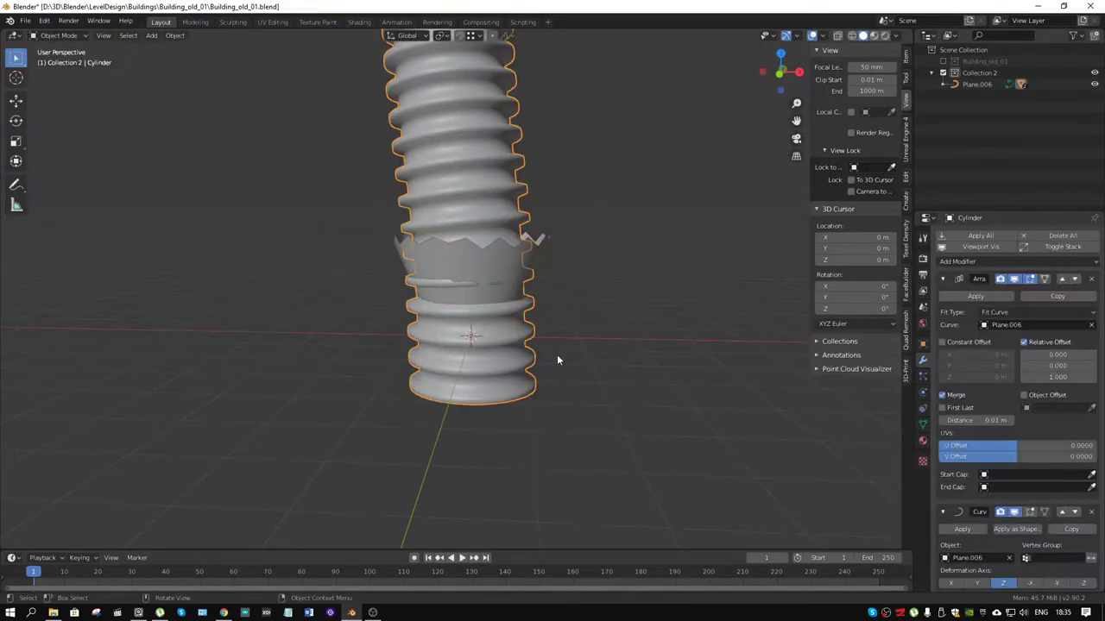
pyautogui.click(1092, 477)
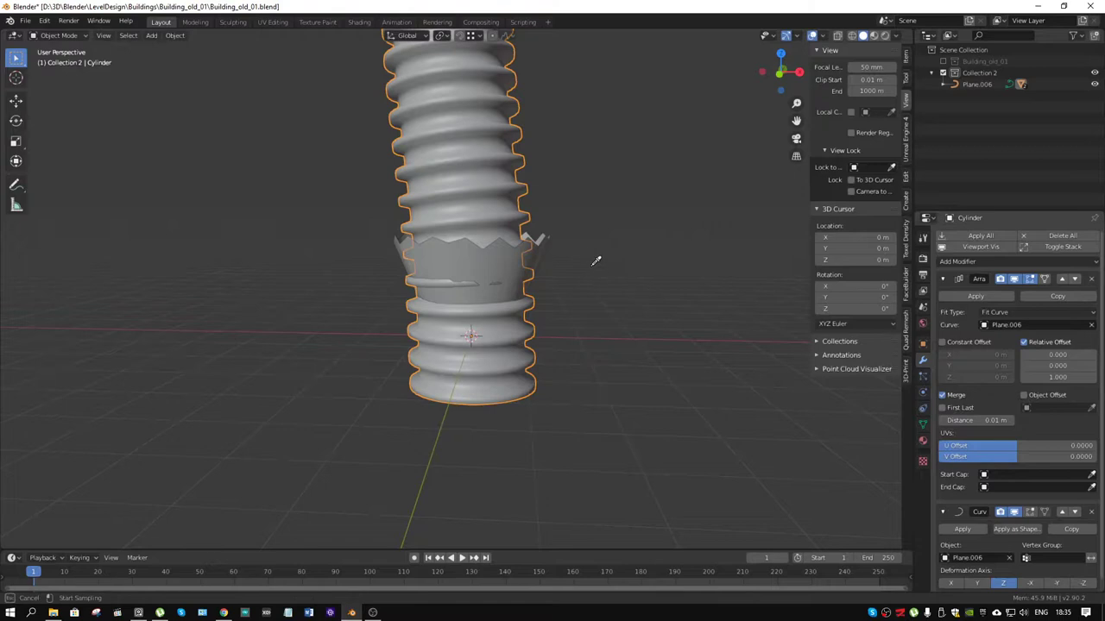
pyautogui.click(540, 246)
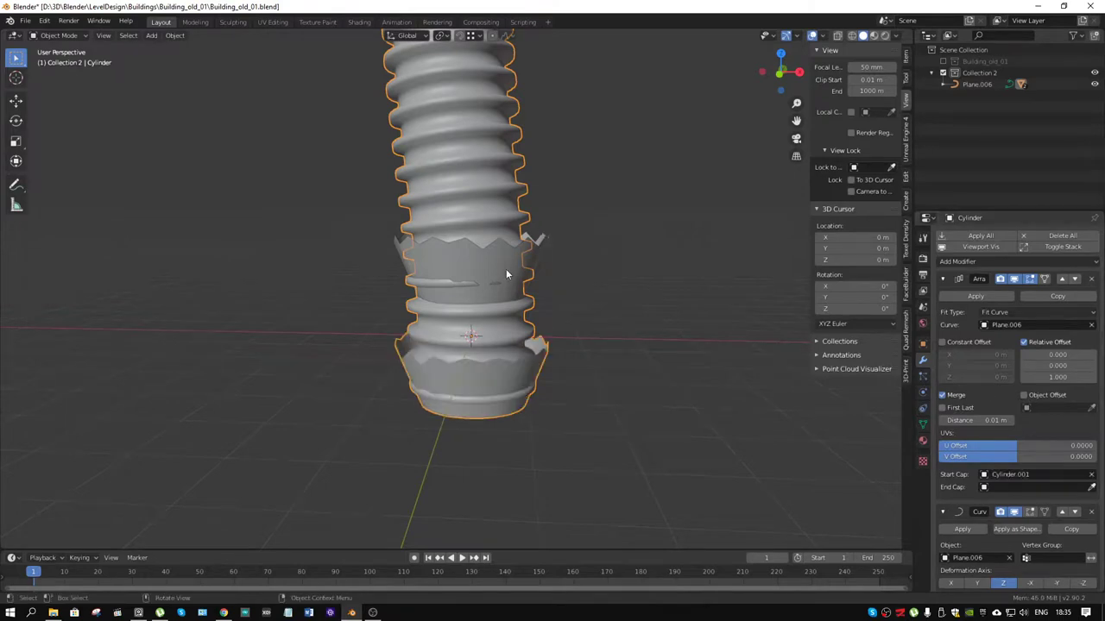
# - Clear the Array modifier's Start Cap and assign the jagged collar as its End Cap instead
pyautogui.click(1091, 474)
pyautogui.click(1092, 487)
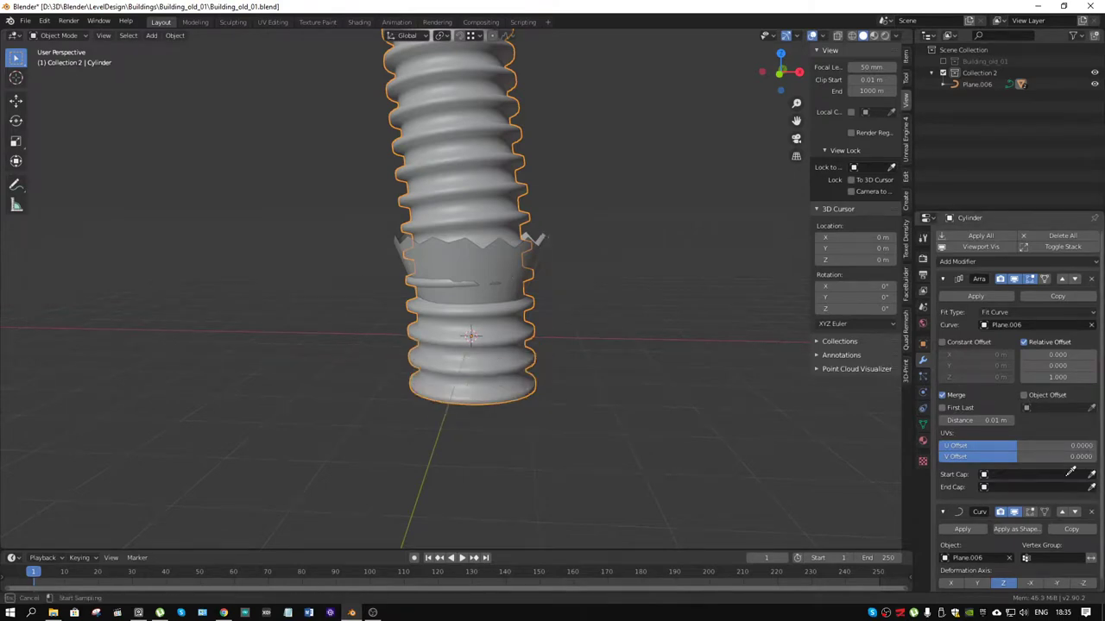
pyautogui.click(541, 252)
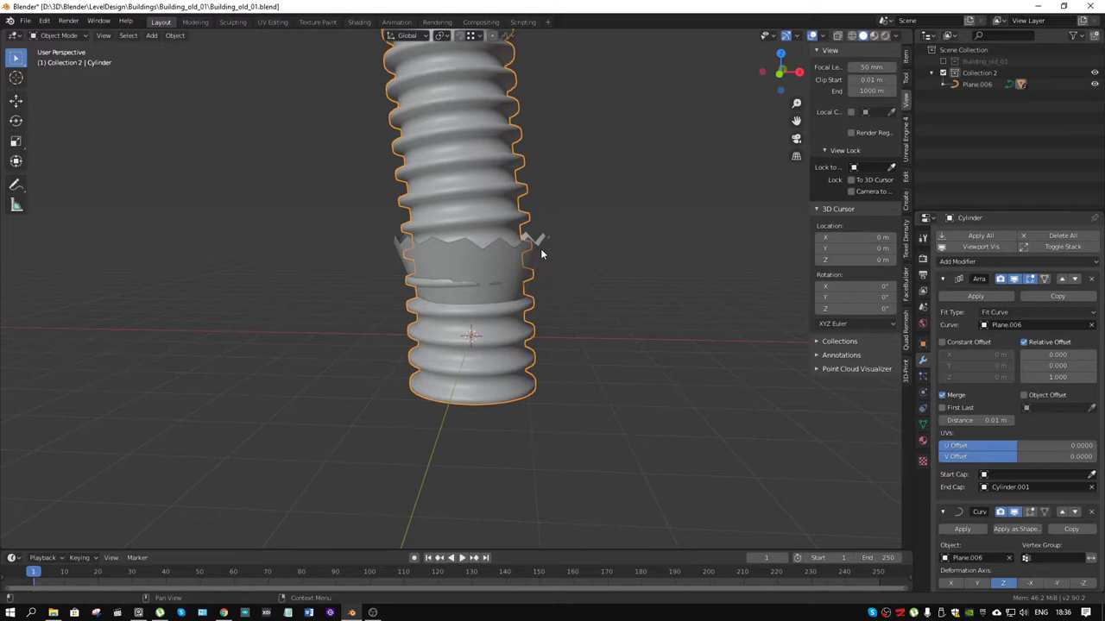
pyautogui.scroll(-6, 518, 253)
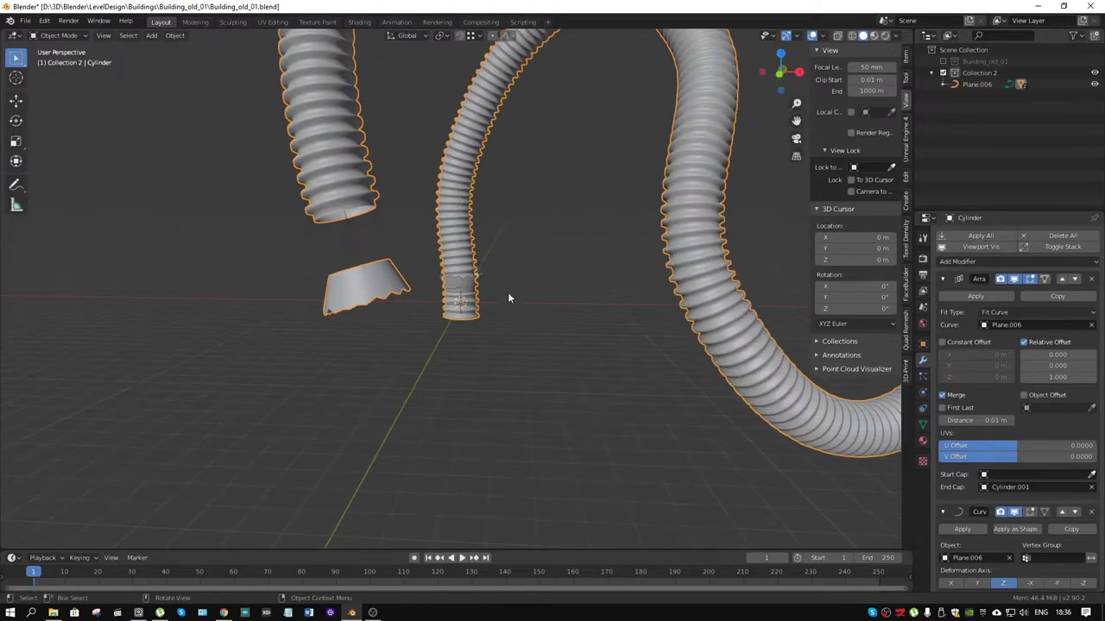
# - Open the jagged collar in Edit Mode and select all of its geometry
pyautogui.click(461, 284)
pyautogui.scroll(5, 461, 285)
pyautogui.hotkey('ctrl', 'Tab')
pyautogui.click(614, 308)
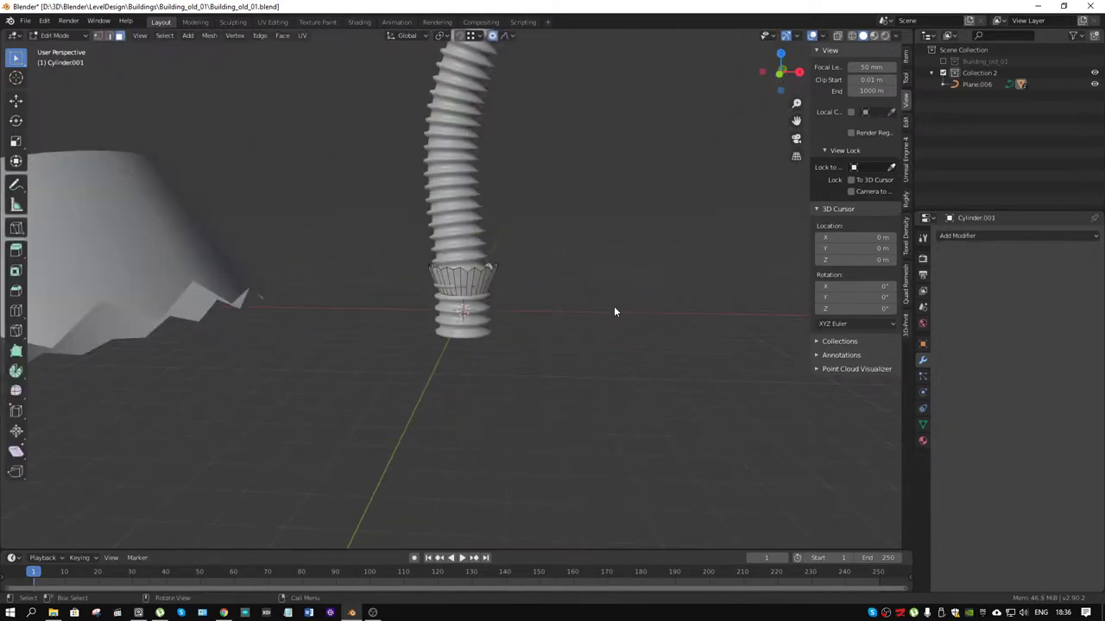
pyautogui.press('a')
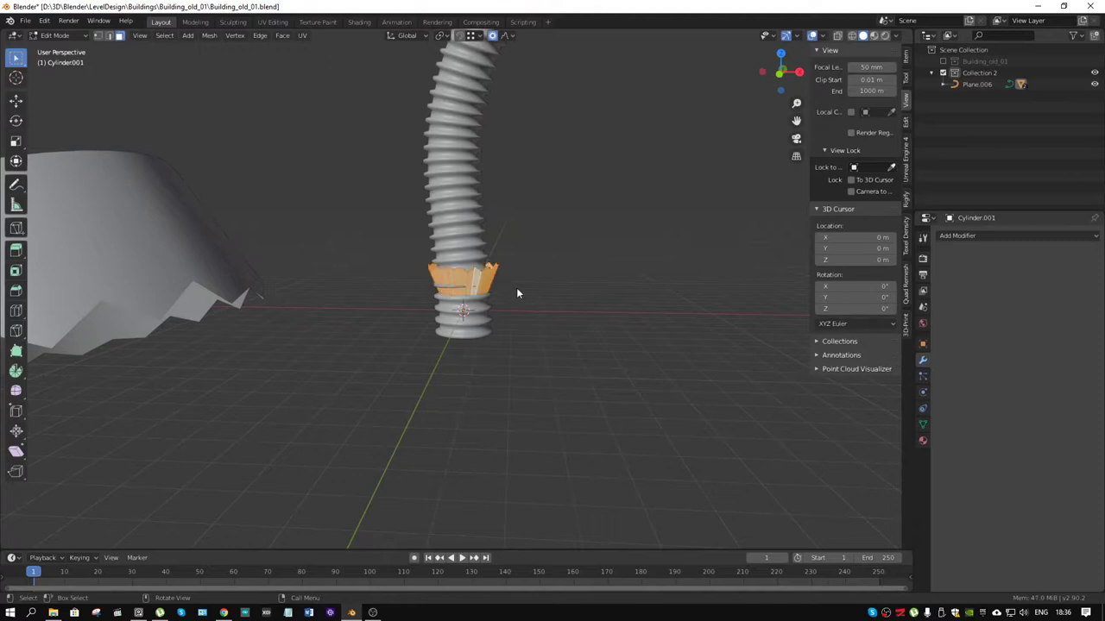
pyautogui.press('g')
pyautogui.press('z')
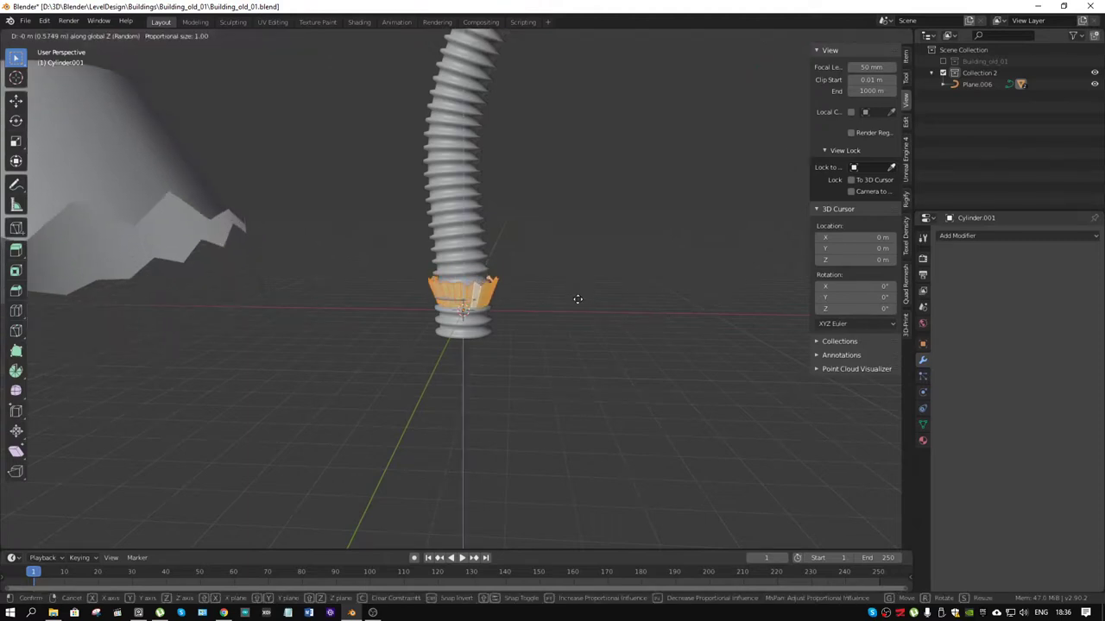
pyautogui.rightClick(577, 299)
# - Move the collar's whole mesh about 1.77 m down along Z with proportional editing off
pyautogui.scroll(-3, 517, 203)
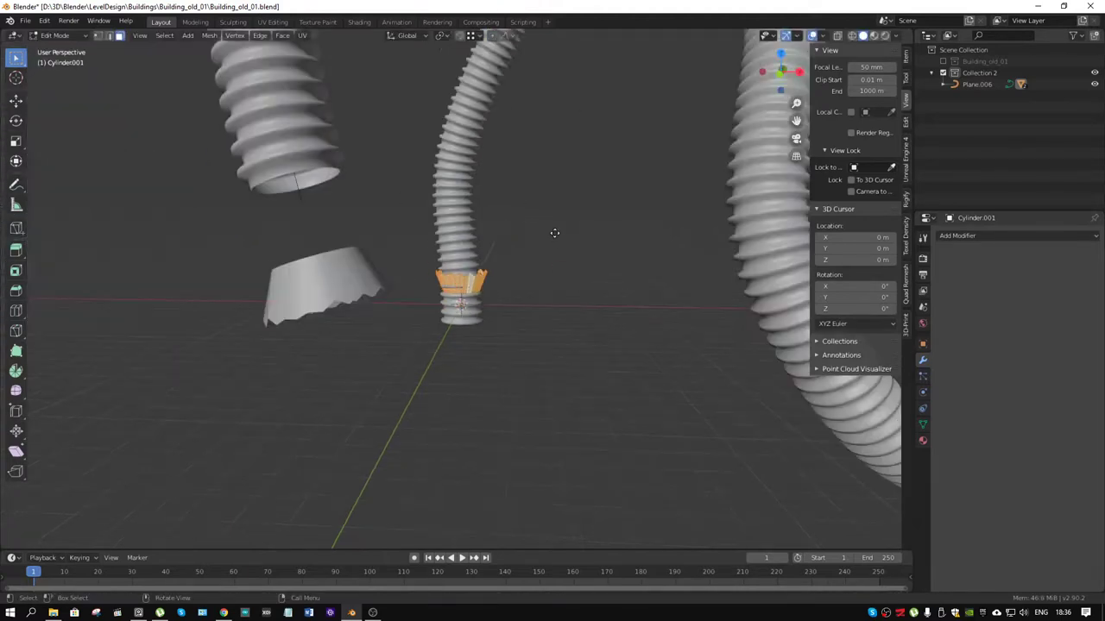
pyautogui.press('g')
pyautogui.press('z')
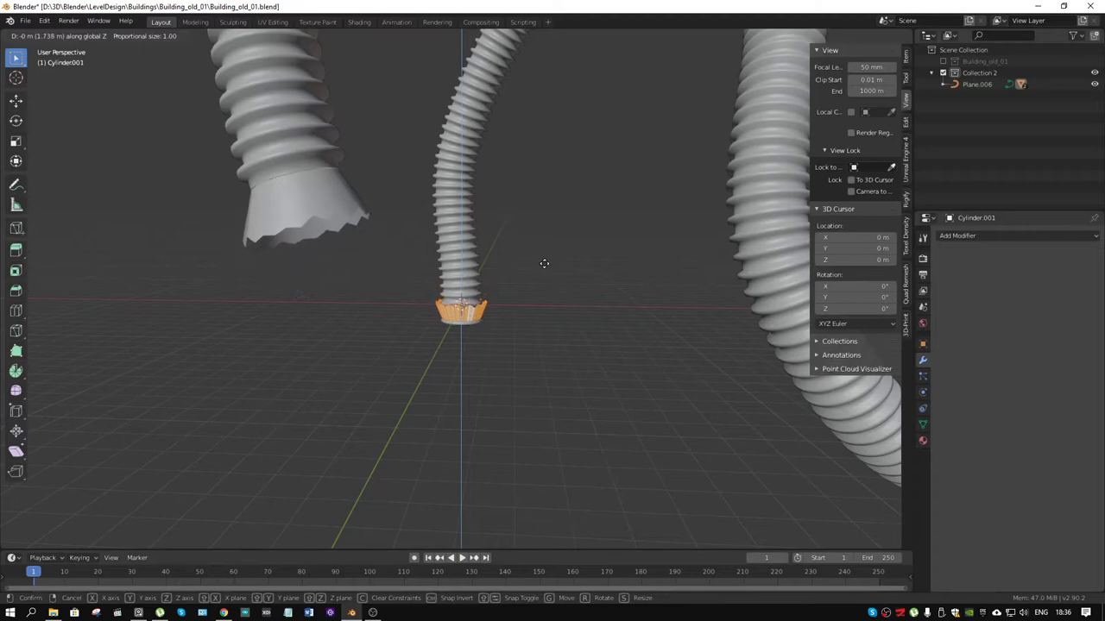
pyautogui.click(542, 263)
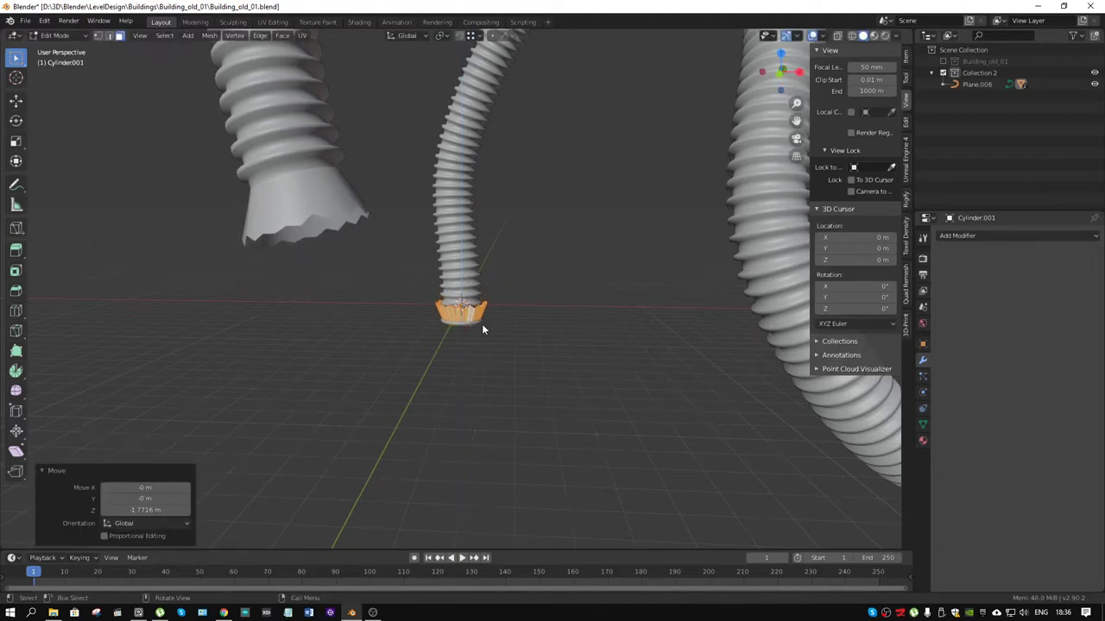
# - Lower the collar's mesh by a further 0.09 m or so along Z at the pipe's base
pyautogui.scroll(3, 500, 335)
pyautogui.scroll(1, 537, 275)
pyautogui.keyDown('shift'); pyautogui.moveTo(526, 346); pyautogui.dragTo(553, 267, button='middle'); pyautogui.keyUp('shift')
pyautogui.scroll(5, 536, 272)
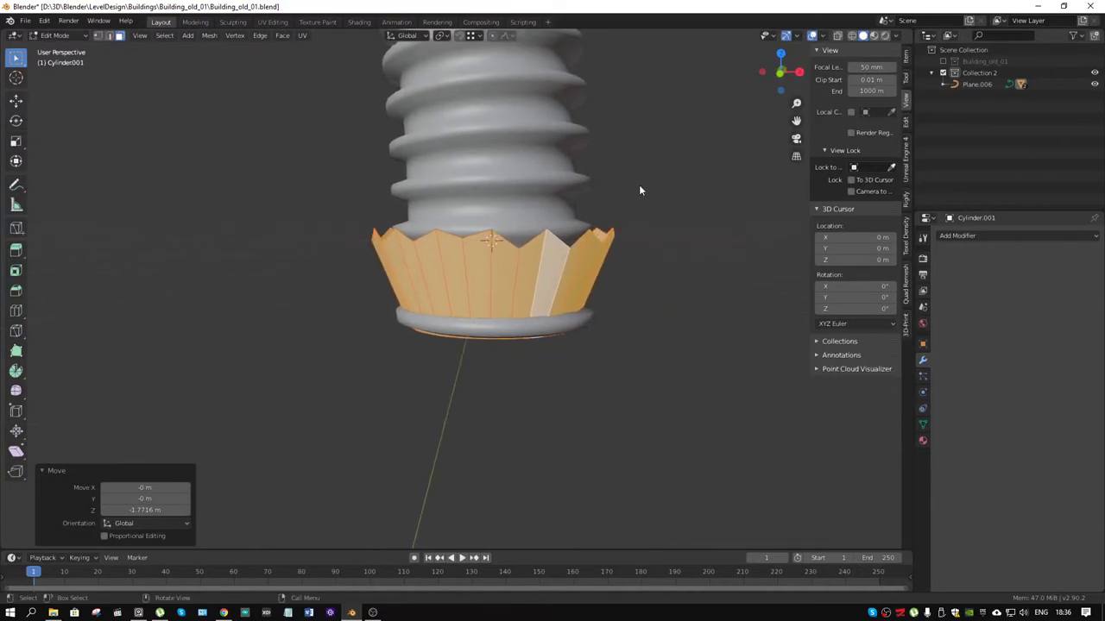
pyautogui.press('g')
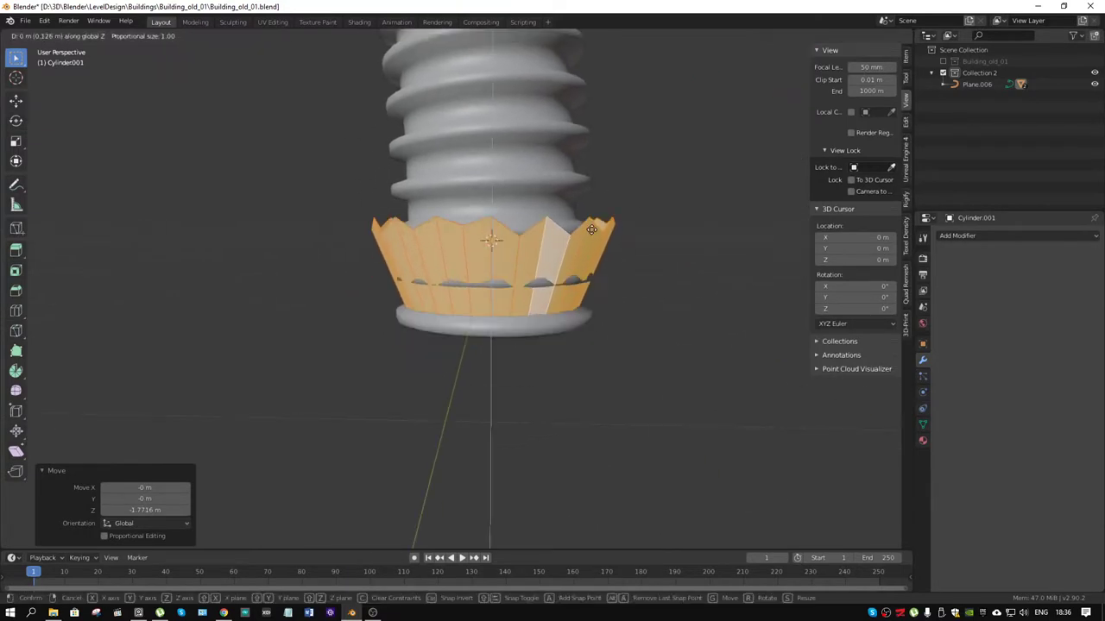
pyautogui.press('z')
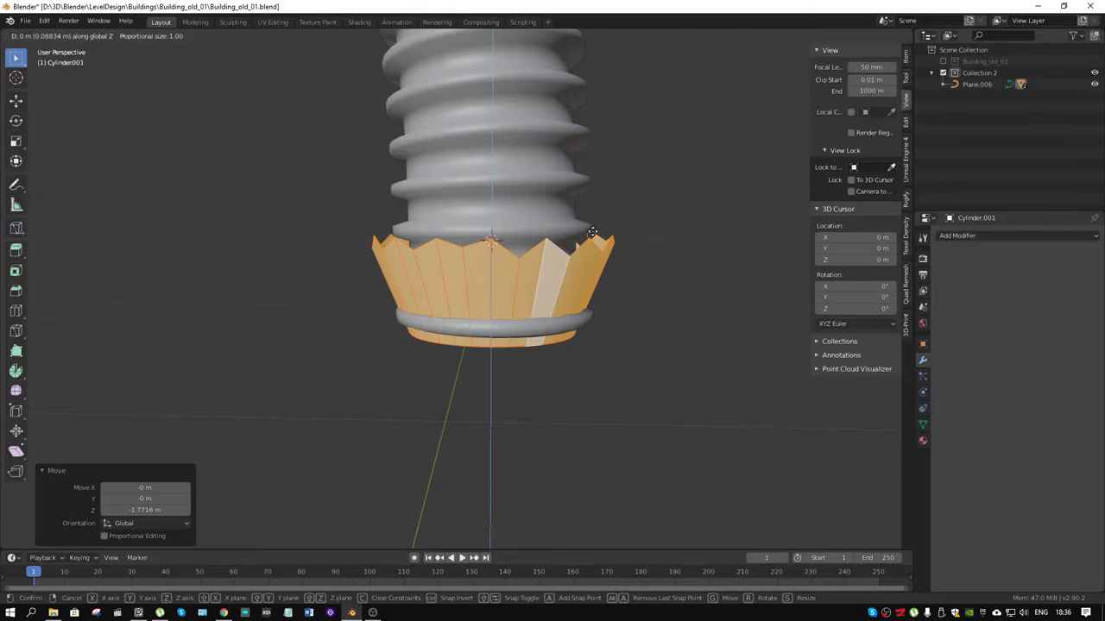
pyautogui.click(592, 231)
# - Return to Object Mode and duplicate the jagged collar in place
pyautogui.scroll(-10, 592, 231)
pyautogui.scroll(3, 592, 231)
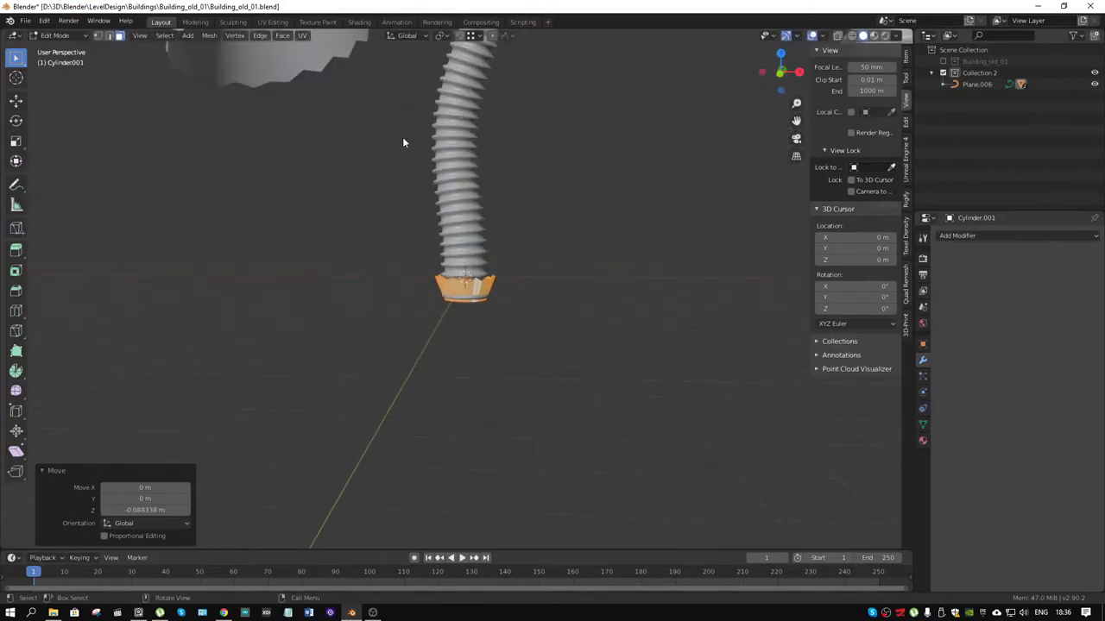
pyautogui.moveTo(402, 143); pyautogui.dragTo(448, 299, button='middle')
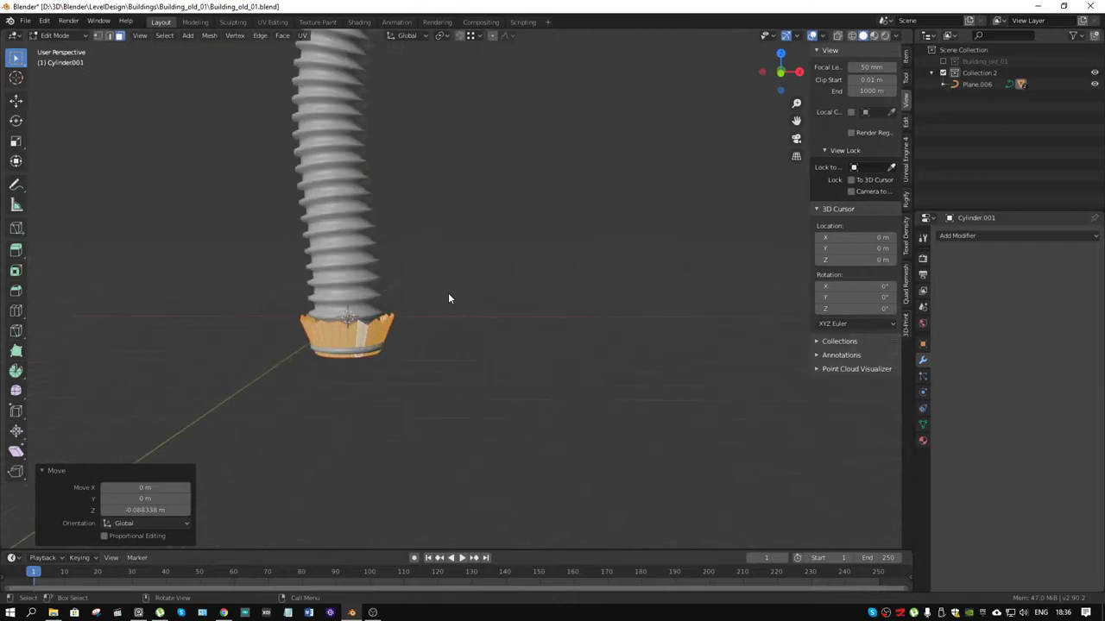
pyautogui.hotkey('ctrl', 'Tab')
pyautogui.click(361, 334)
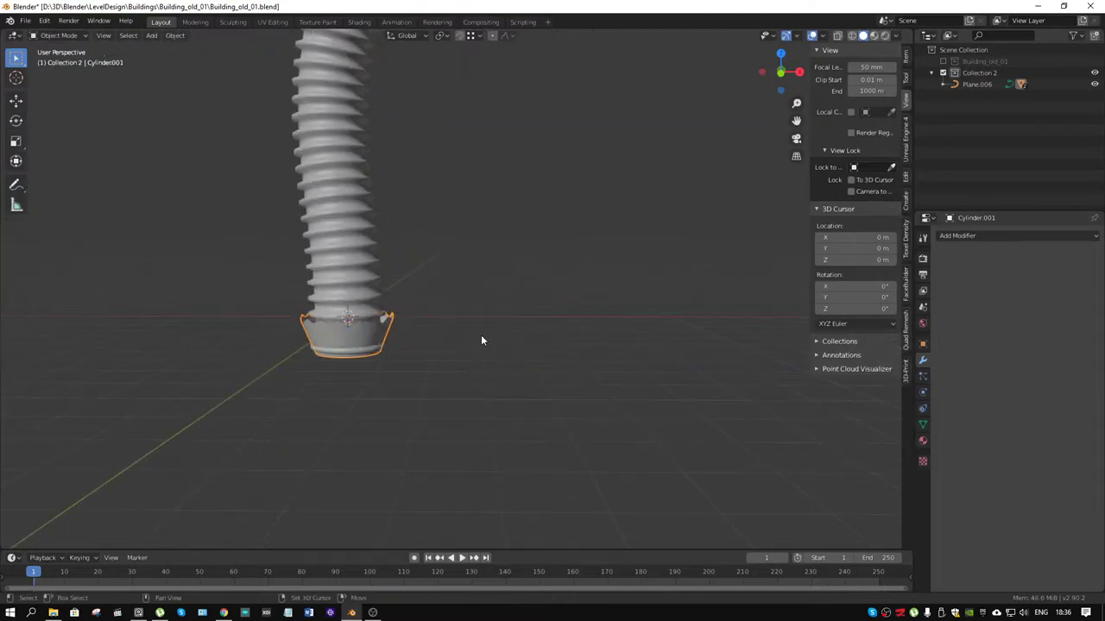
pyautogui.hotkey('shift', 'd')
# - Rotate the duplicate collar's mesh 180° around the Y axis in Edit Mode
pyautogui.hotkey('ctrl', 'Tab')
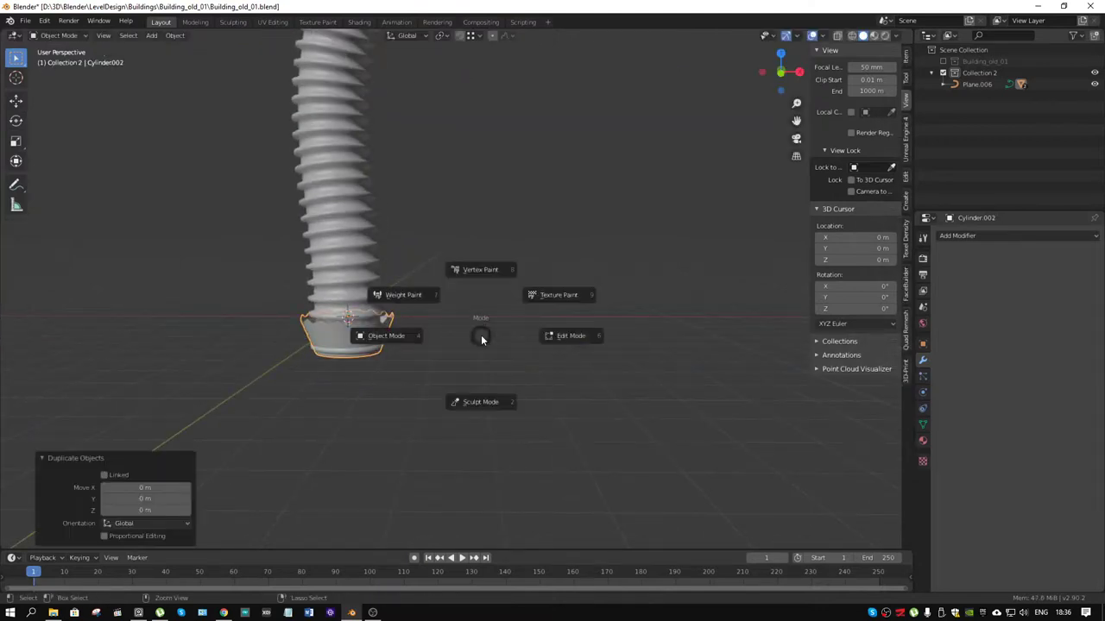
pyautogui.click(526, 332)
pyautogui.press('r')
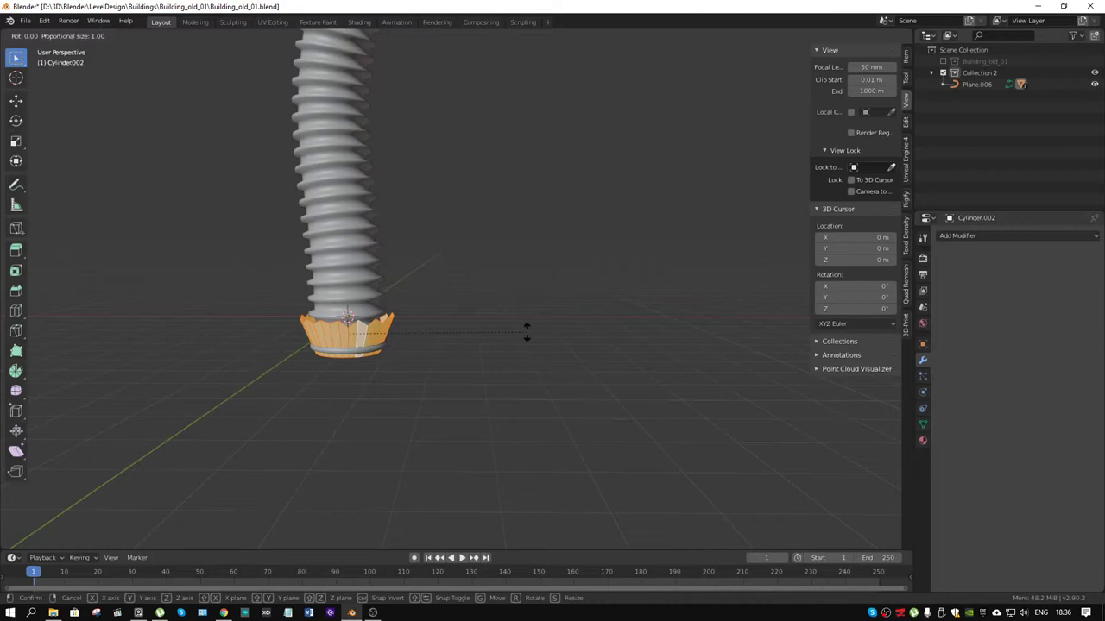
pyautogui.press('y')
pyautogui.click(527, 331)
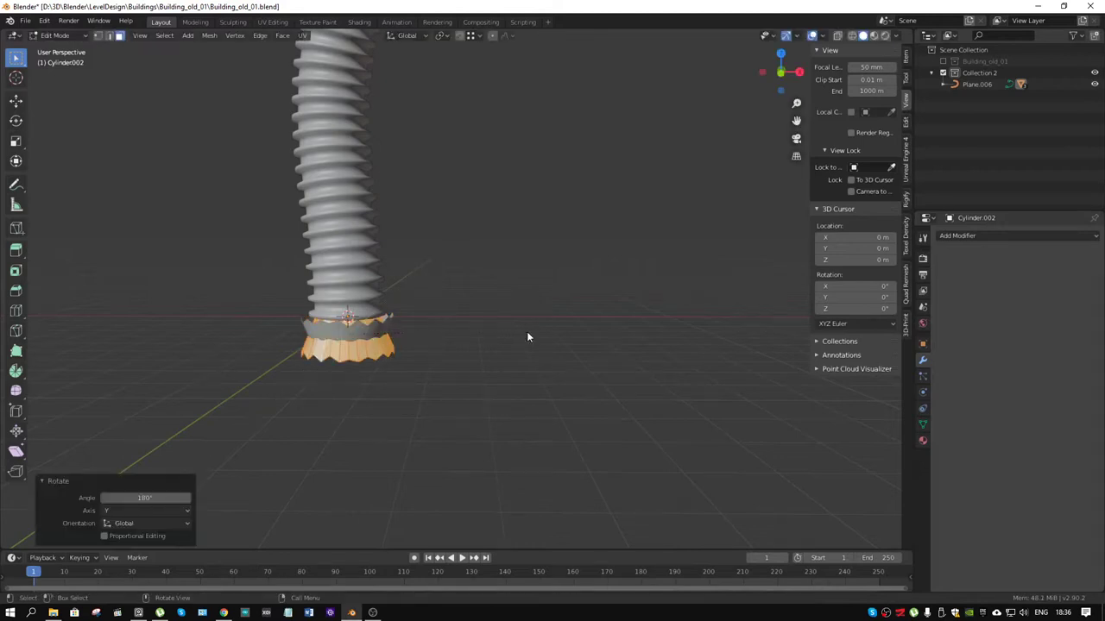
# - Assign the flipped duplicate collar as the Start Cap of the pipe's Array modifier
pyautogui.hotkey('ctrl', 'Tab')
pyautogui.click(434, 329)
pyautogui.click(349, 277)
pyautogui.click(1091, 474)
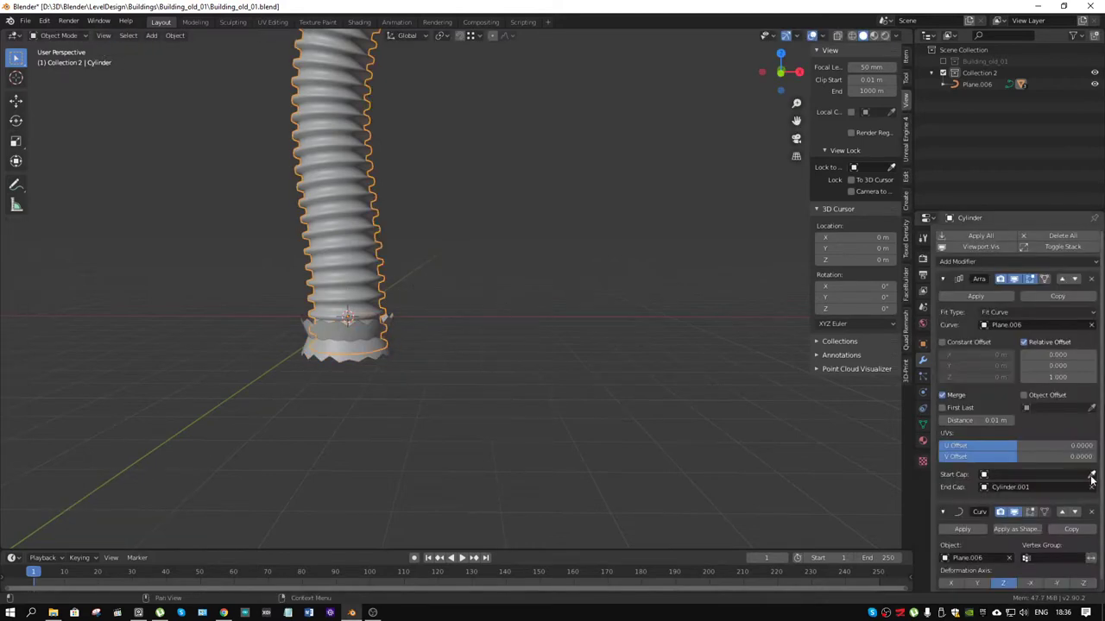
pyautogui.click(386, 356)
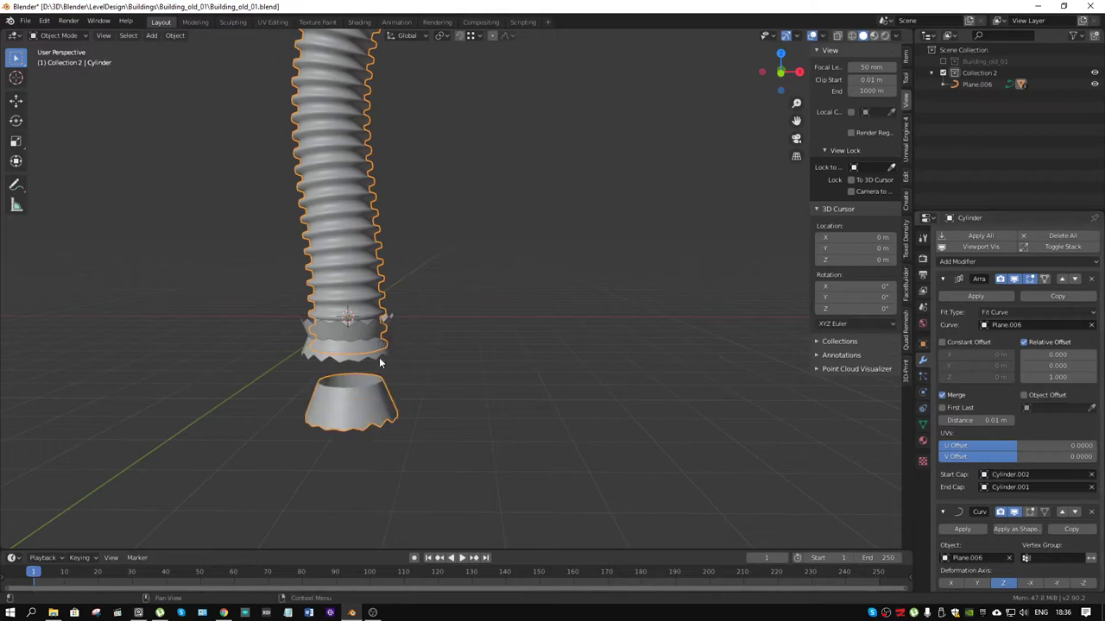
# - Try moving the flipped duplicate collar's mesh up along Z in Edit Mode
pyautogui.click(380, 355)
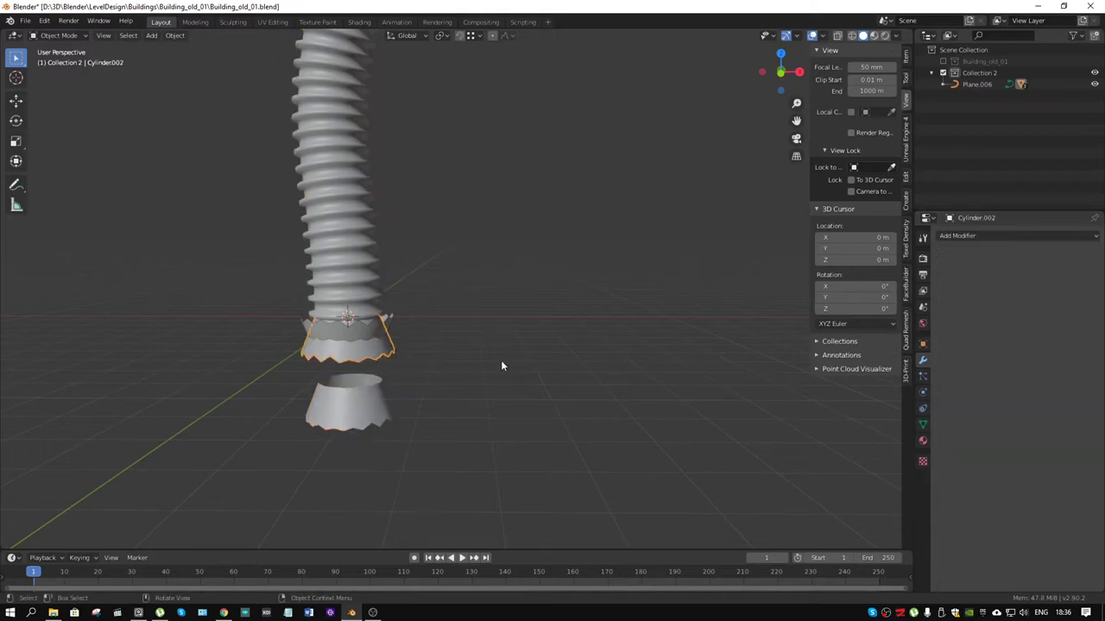
pyautogui.press('Tab')
pyautogui.press('g')
pyautogui.press('z')
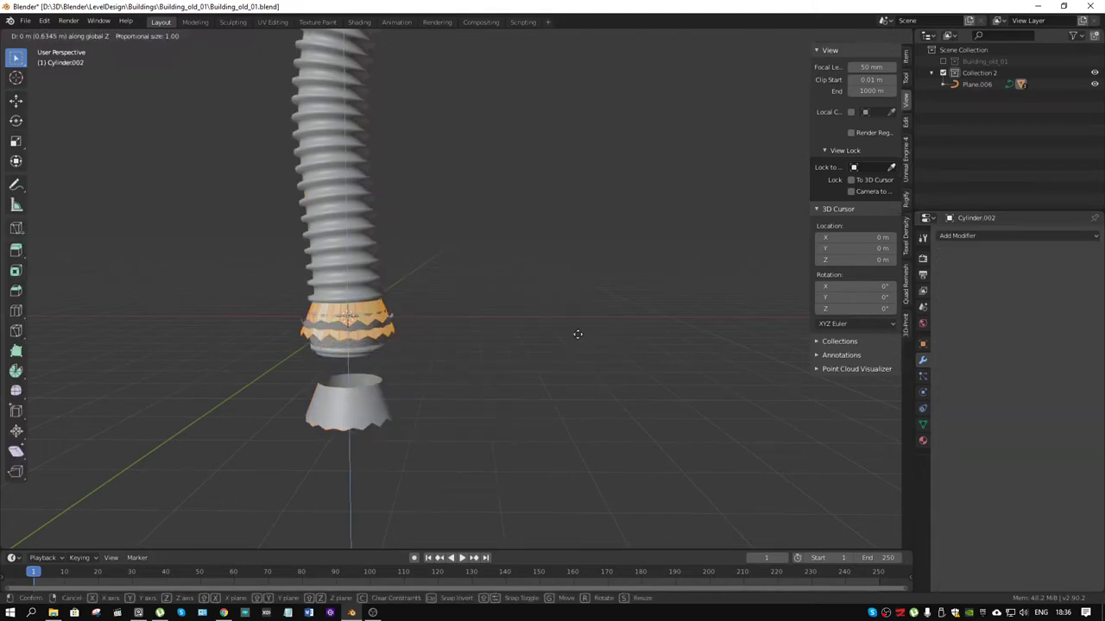
pyautogui.rightClick(577, 333)
pyautogui.press('Tab')
# - Try moving the original collar's mesh along Z in Edit Mode, and return to Object Mode
pyautogui.click(321, 334)
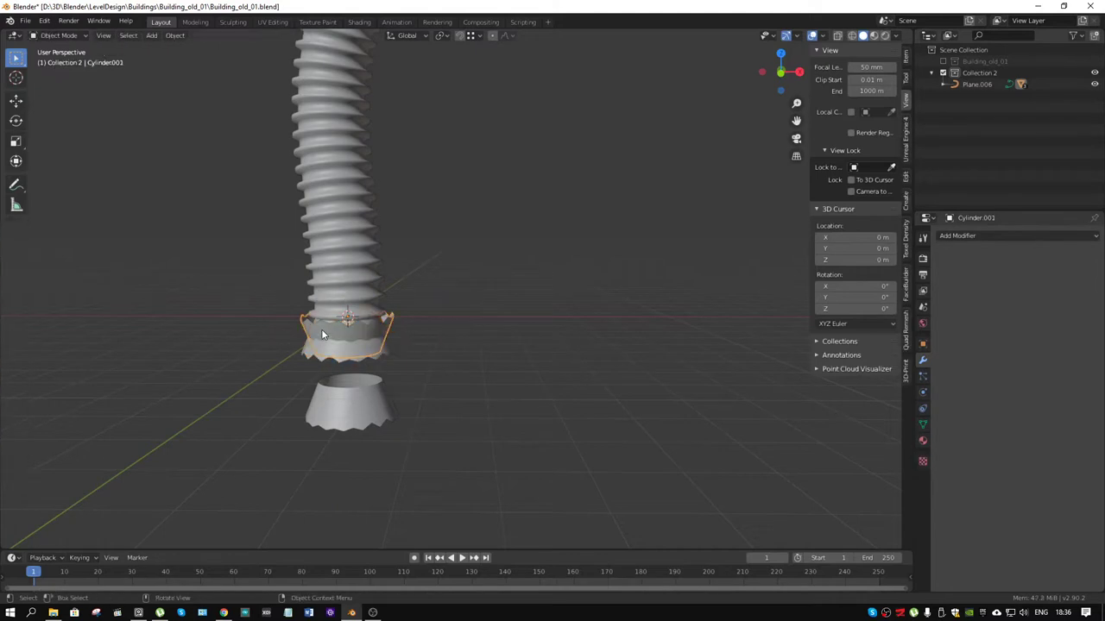
pyautogui.press('Tab')
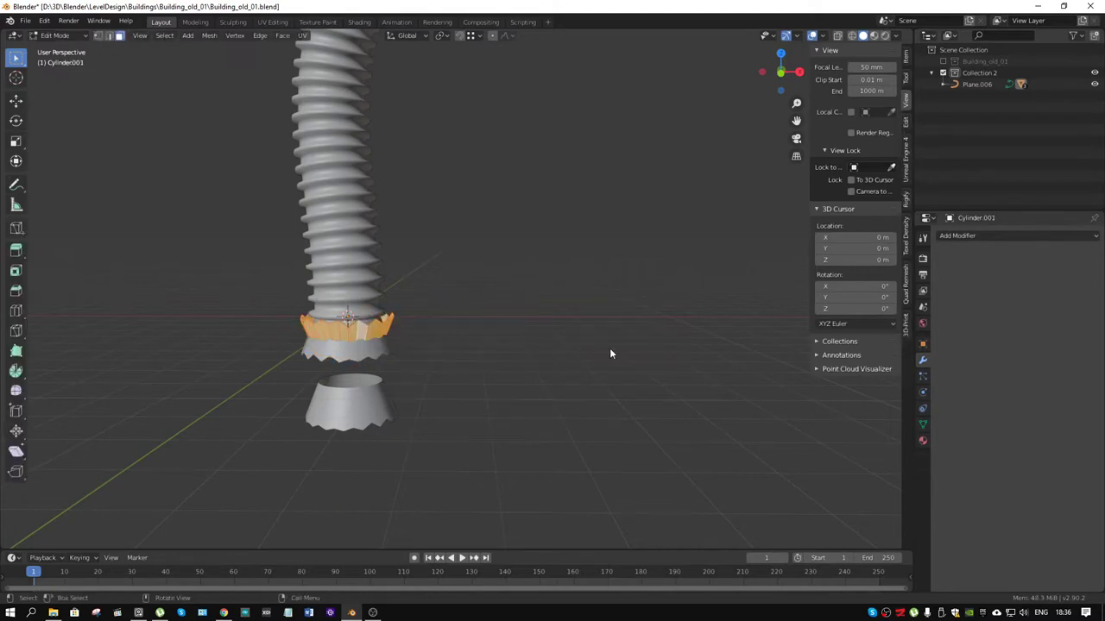
pyautogui.press('g')
pyautogui.press('z')
pyautogui.rightClick(602, 354)
pyautogui.click(355, 395)
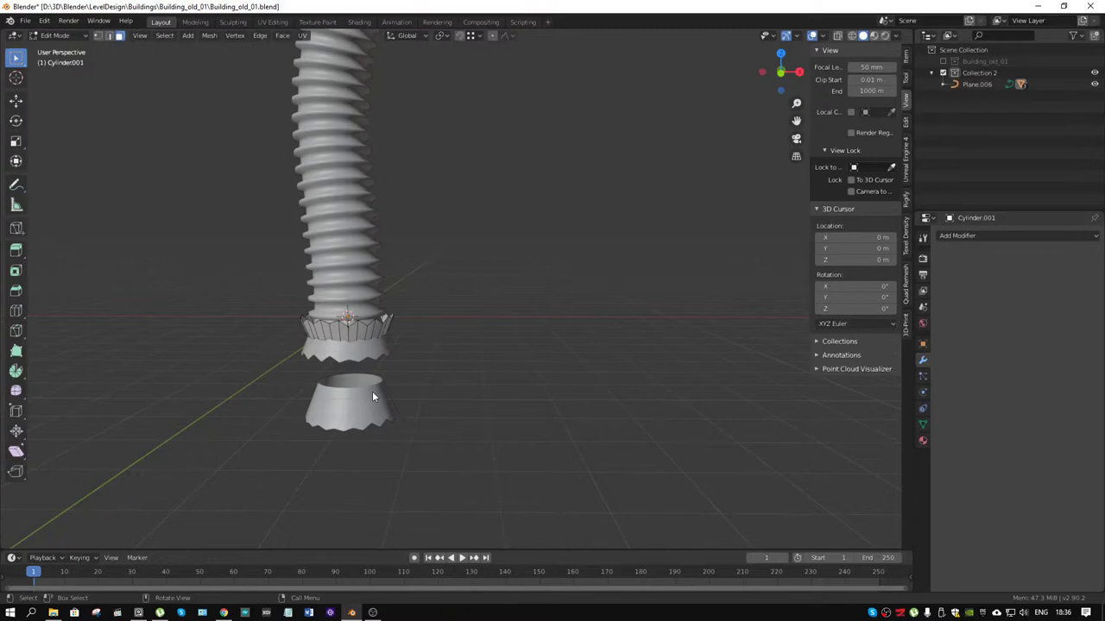
pyautogui.click(357, 357)
pyautogui.hotkey('ctrl', 'Tab')
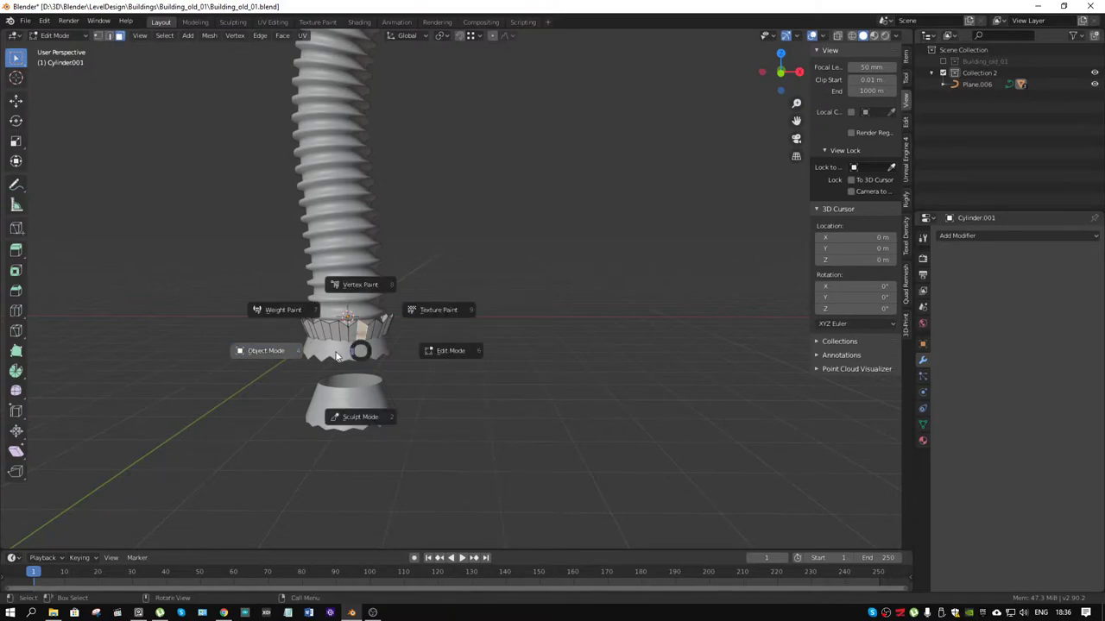
pyautogui.click(266, 351)
# - Try moving the flipped collar's mesh down along Z, and return to Object Mode
pyautogui.click(342, 353)
pyautogui.hotkey('ctrl', 'Tab')
pyautogui.click(432, 354)
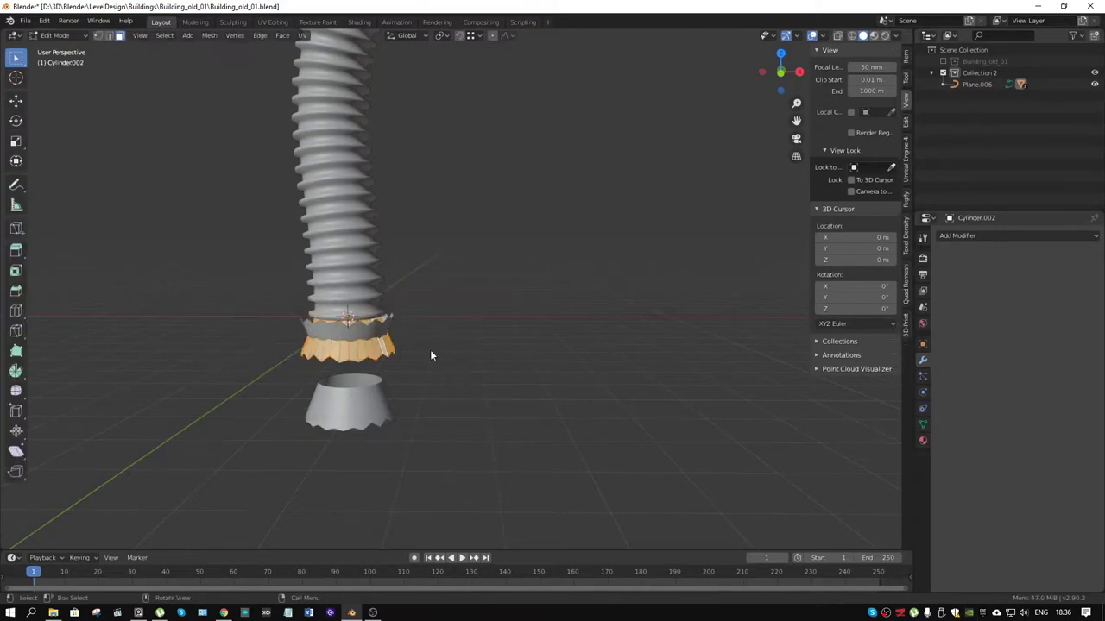
pyautogui.press('g')
pyautogui.press('z')
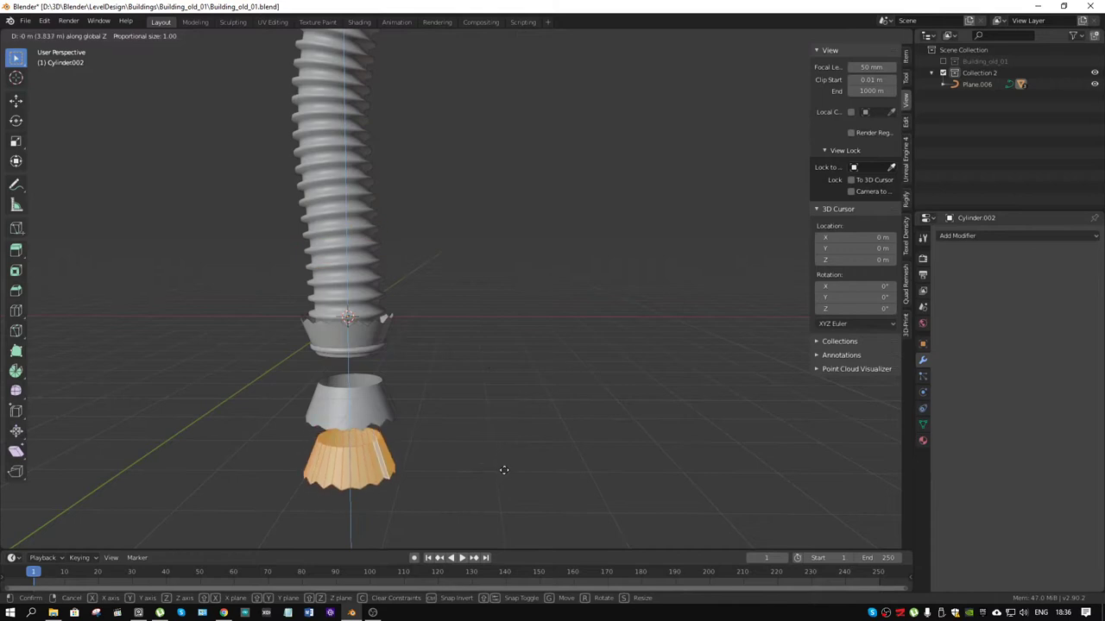
pyautogui.click(496, 334)
pyautogui.hotkey('alt', 'a')
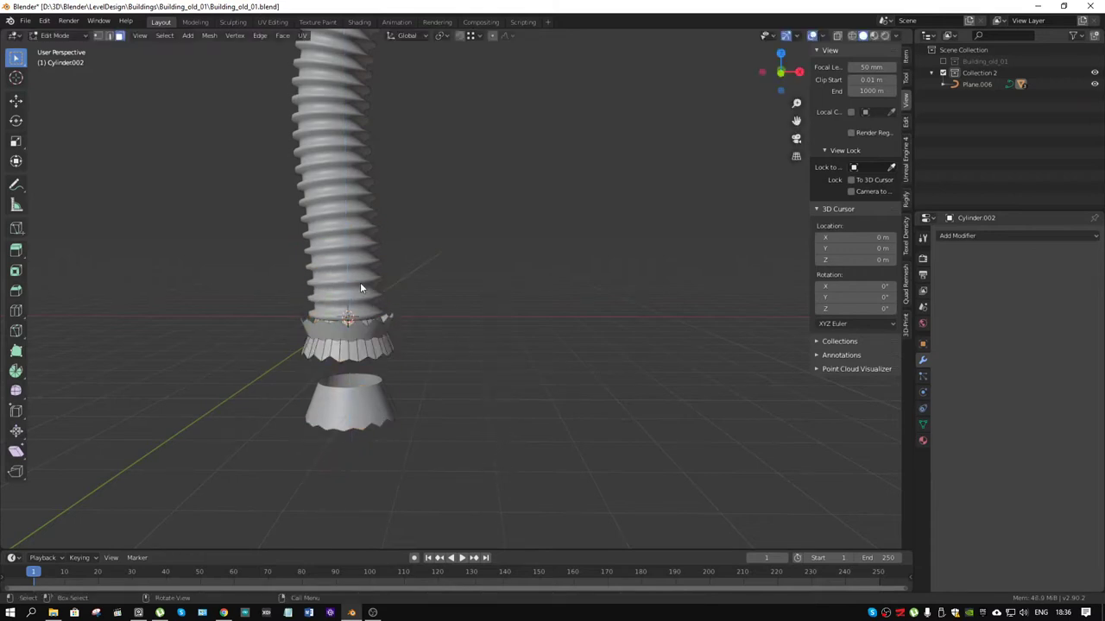
pyautogui.hotkey('ctrl', 'Tab')
pyautogui.click(280, 308)
# - Move the pipe segment's mesh up about 1.03 m along Z in Edit Mode, and return to Object Mode
pyautogui.click(322, 292)
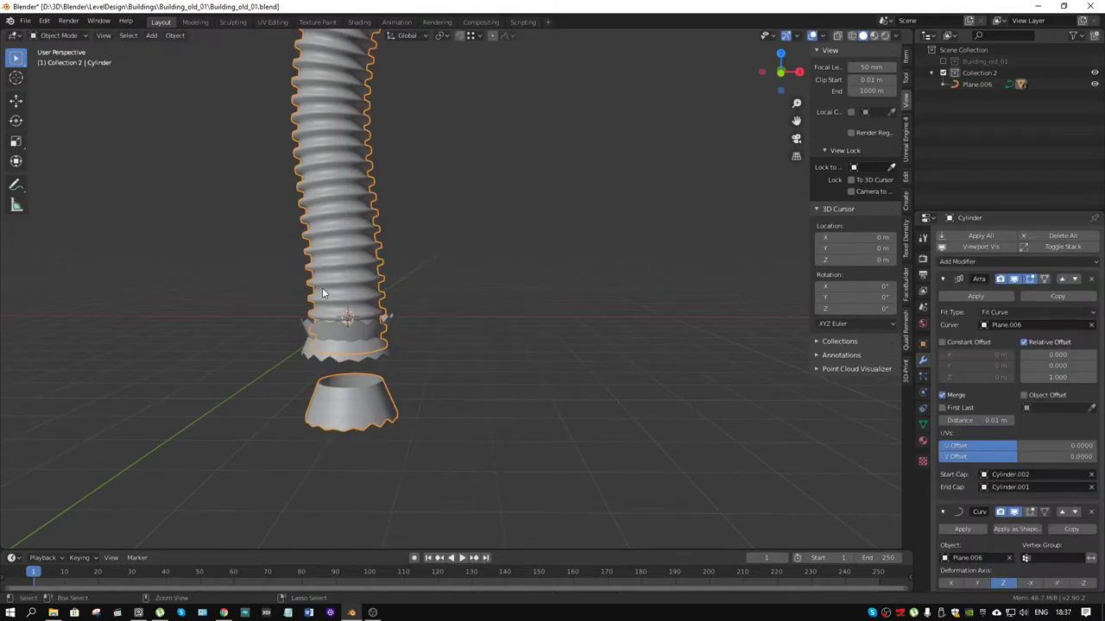
pyautogui.hotkey('ctrl', 'Tab')
pyautogui.click(401, 289)
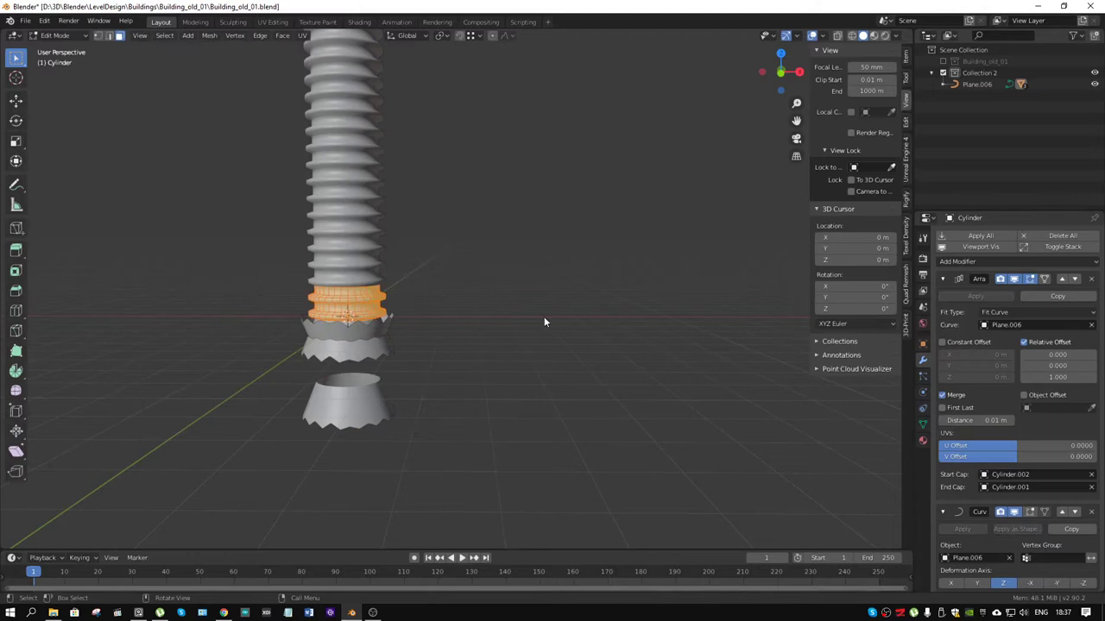
pyautogui.press('g')
pyautogui.press('z')
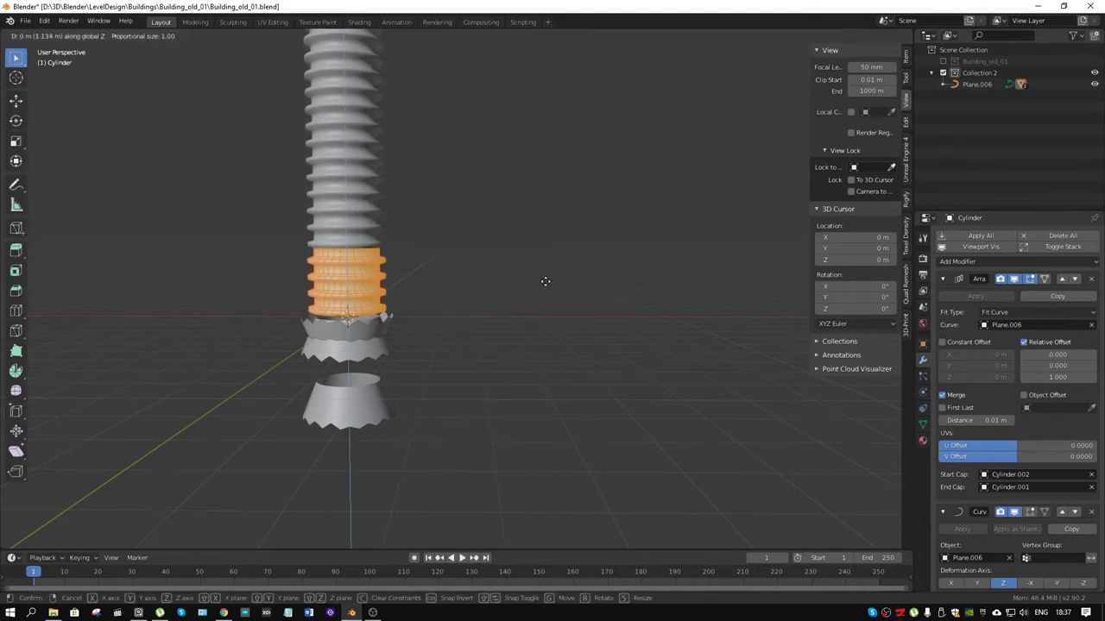
pyautogui.click(539, 283)
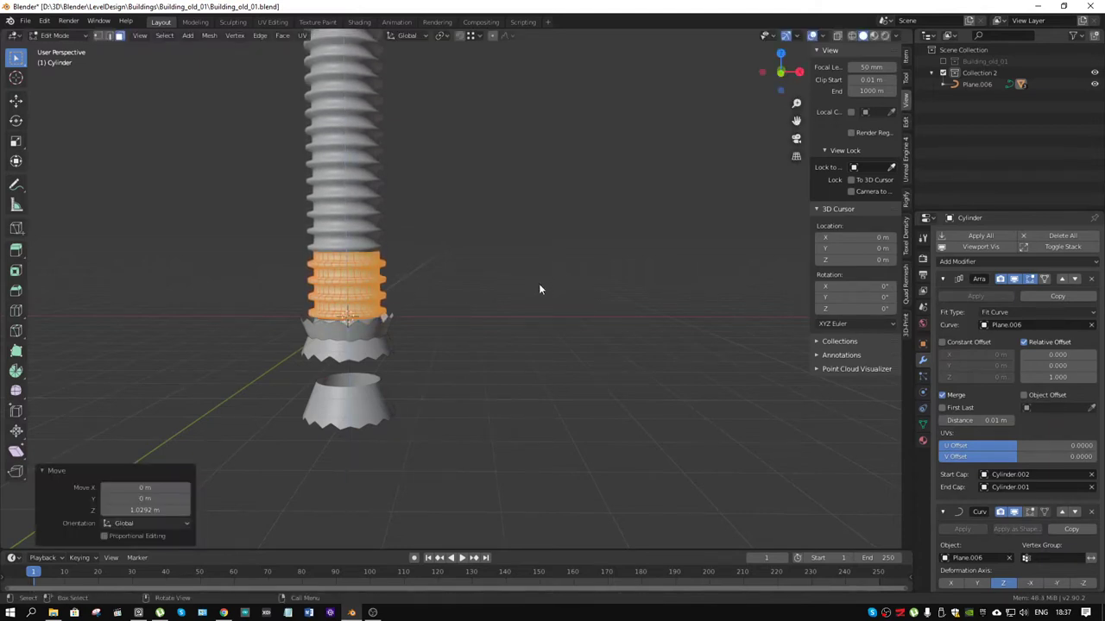
pyautogui.scroll(-1, 412, 326)
pyautogui.press('Tab')
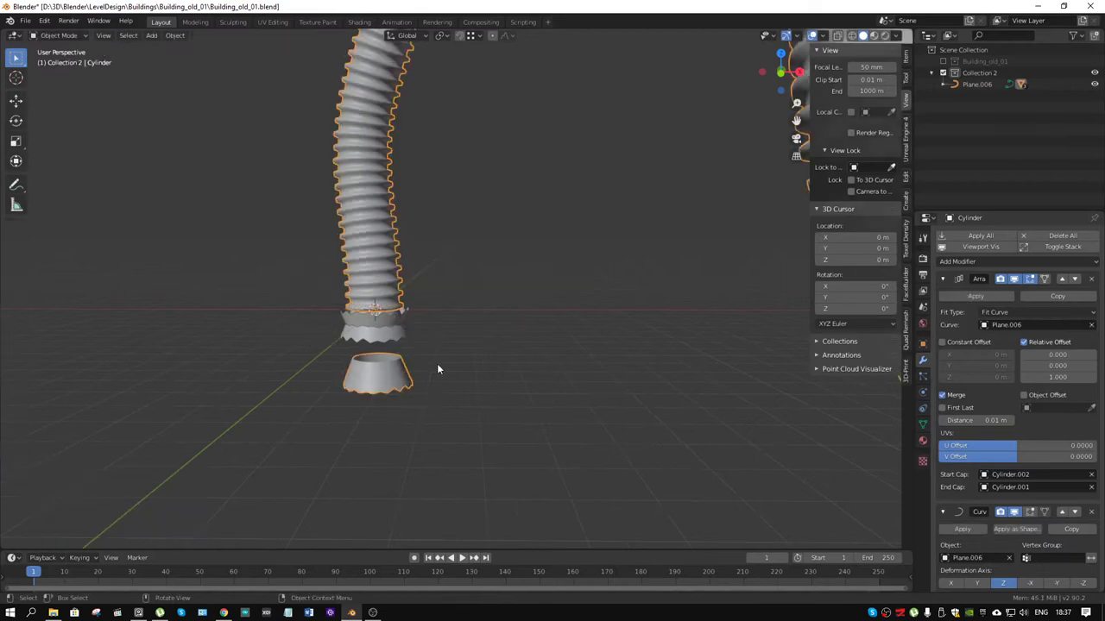
pyautogui.click(394, 336)
pyautogui.press('g')
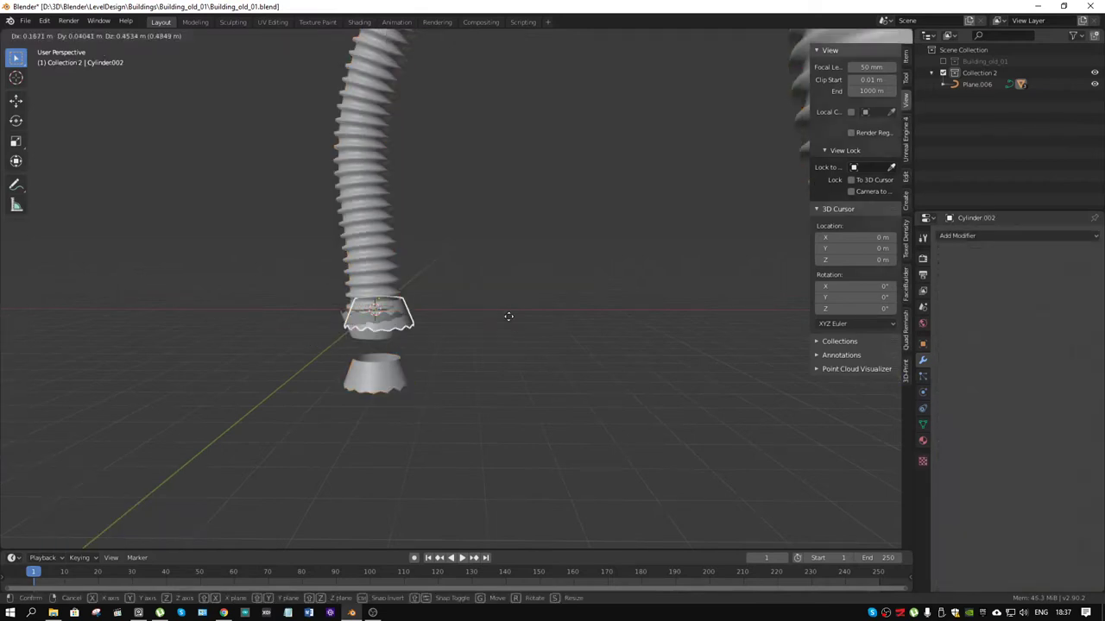
pyautogui.press('z')
pyautogui.rightClick(502, 315)
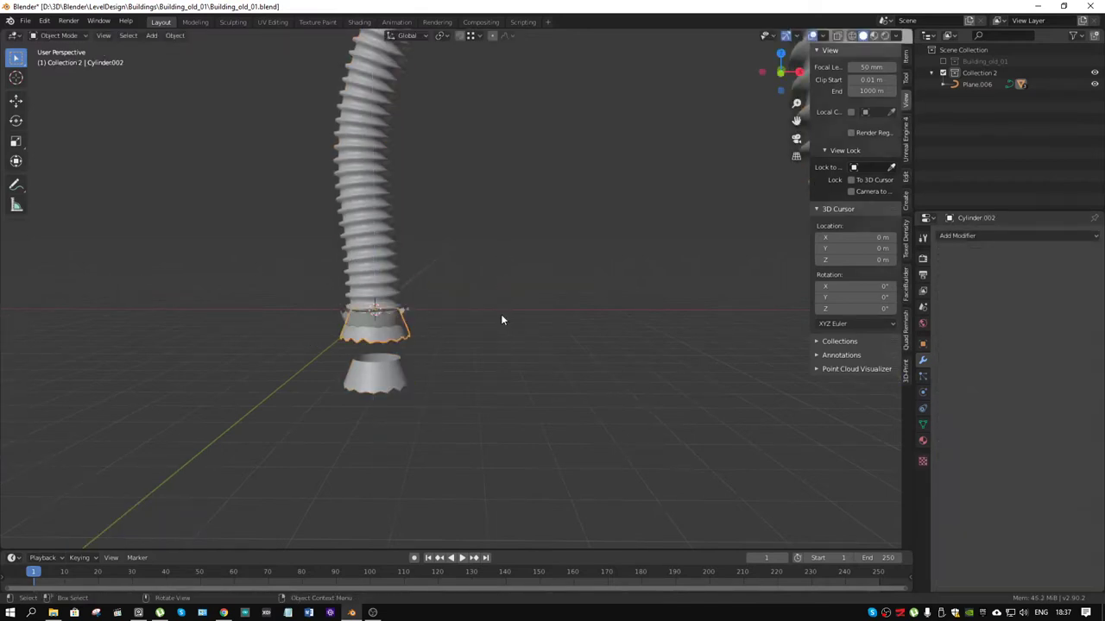
# - Clear both caps of the pipe's Array modifier and try the original collar, Cylinder.001, as its Start Cap
pyautogui.click(377, 270)
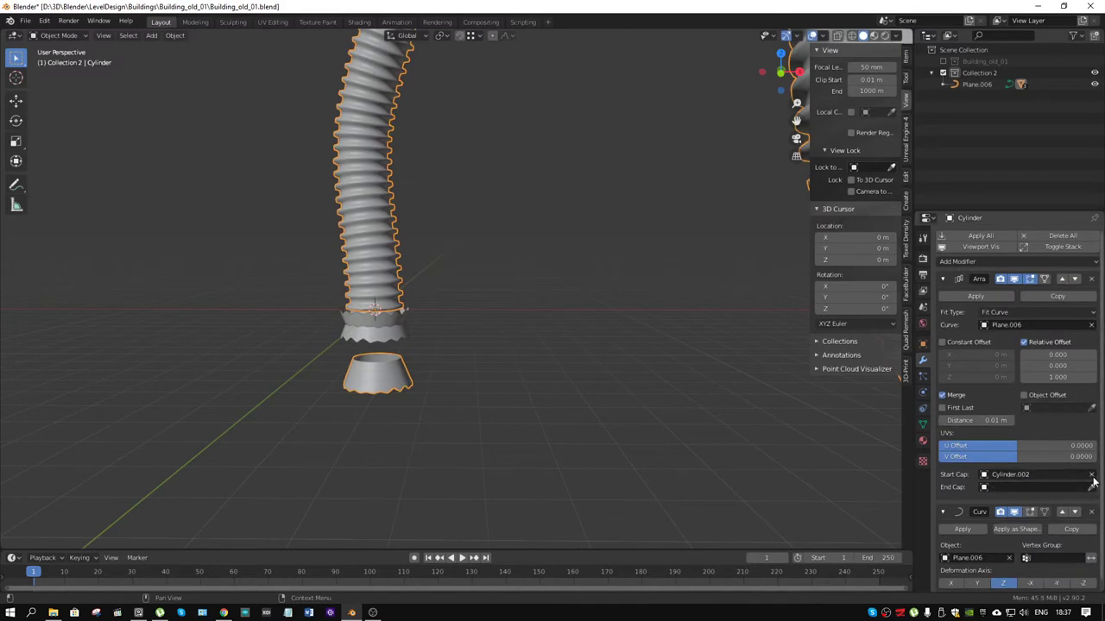
pyautogui.click(1091, 475)
pyautogui.click(1091, 475)
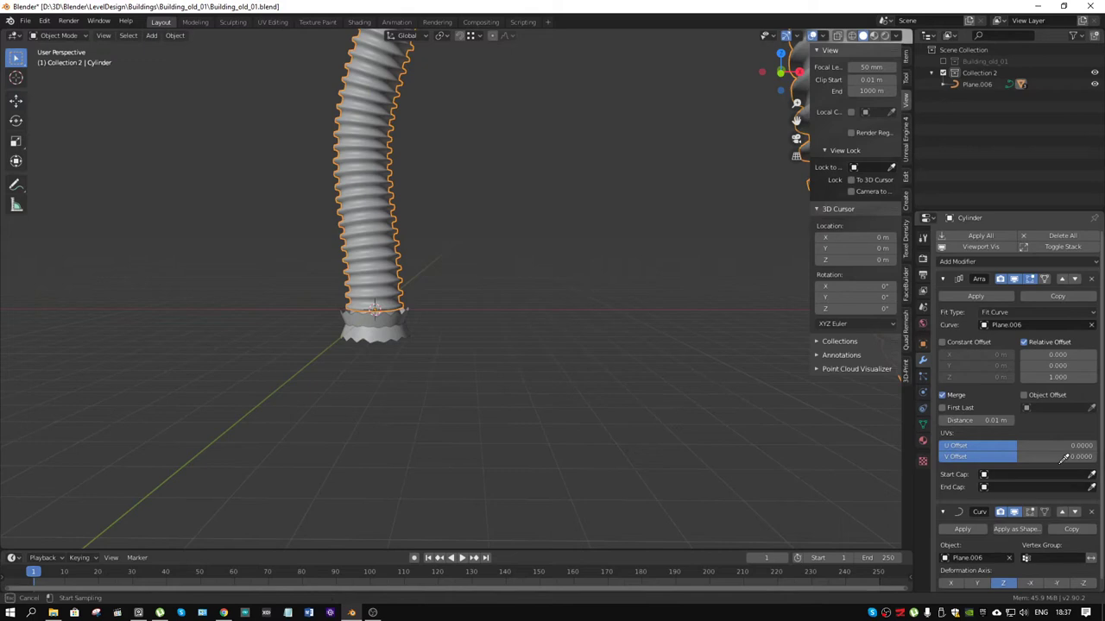
pyautogui.click(406, 307)
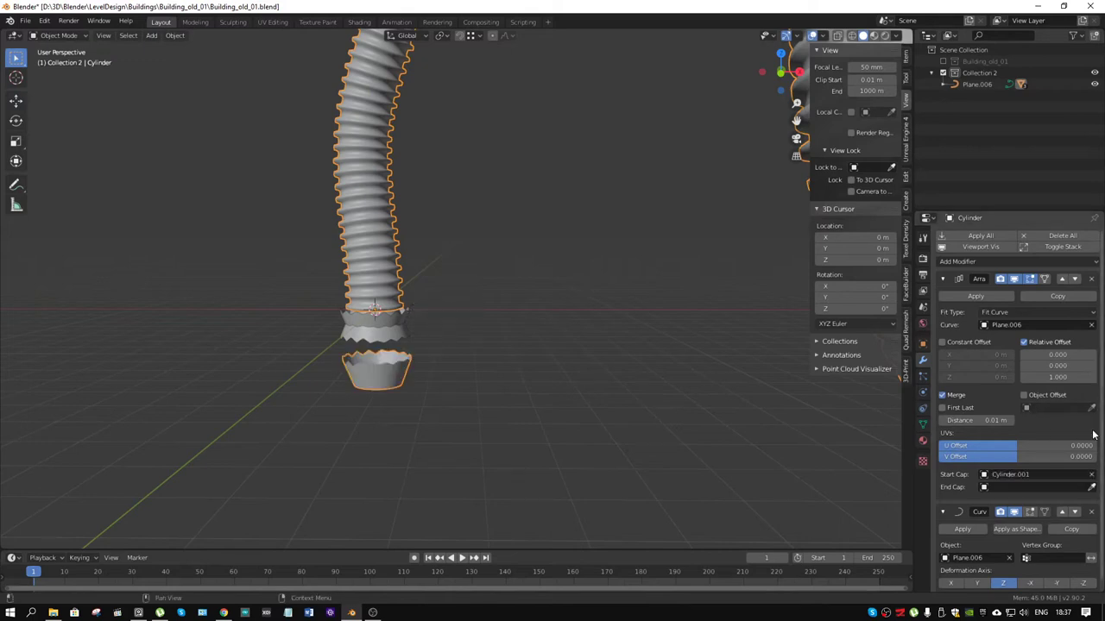
# - Remove the original collar from the Array modifier's Start Cap and assign it as the End Cap instead
pyautogui.click(1090, 475)
pyautogui.click(1091, 475)
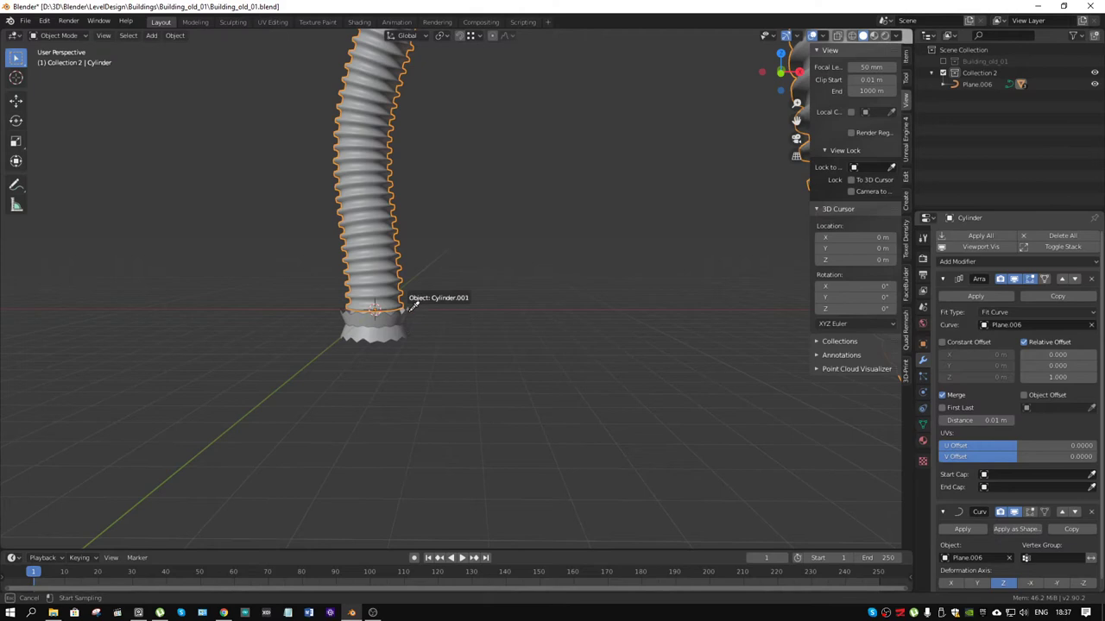
pyautogui.click(409, 312)
pyautogui.scroll(-6, 431, 325)
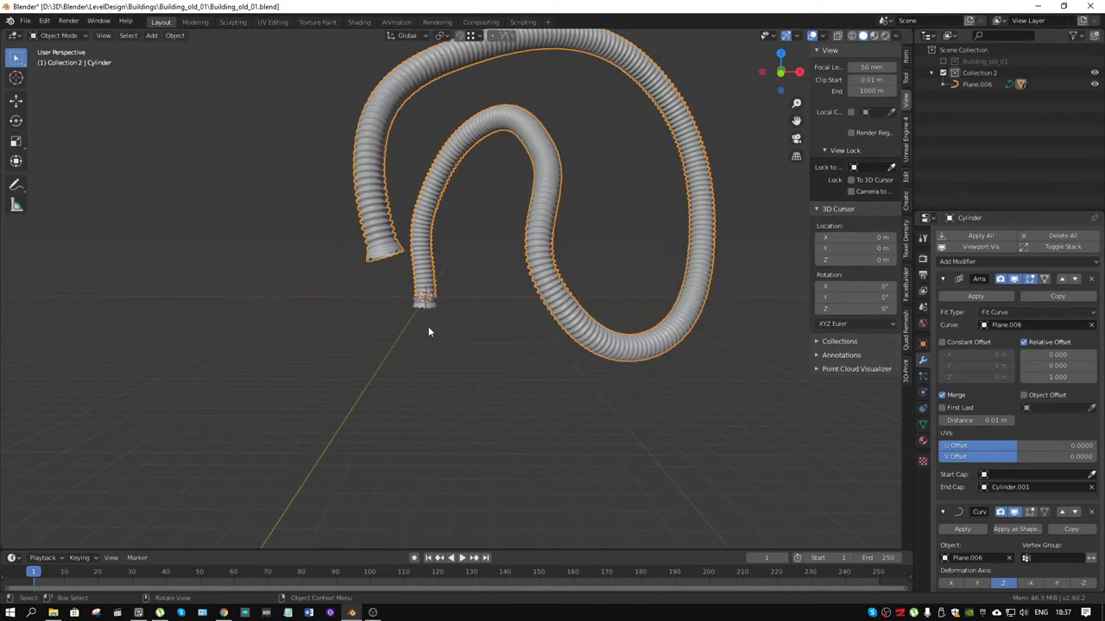
# - Assign the flipped collar, Cylinder.002, as the Array's Start Cap, then clear and reassign Cylinder.001 as the End Cap
pyautogui.scroll(4, 428, 327)
pyautogui.click(1088, 476)
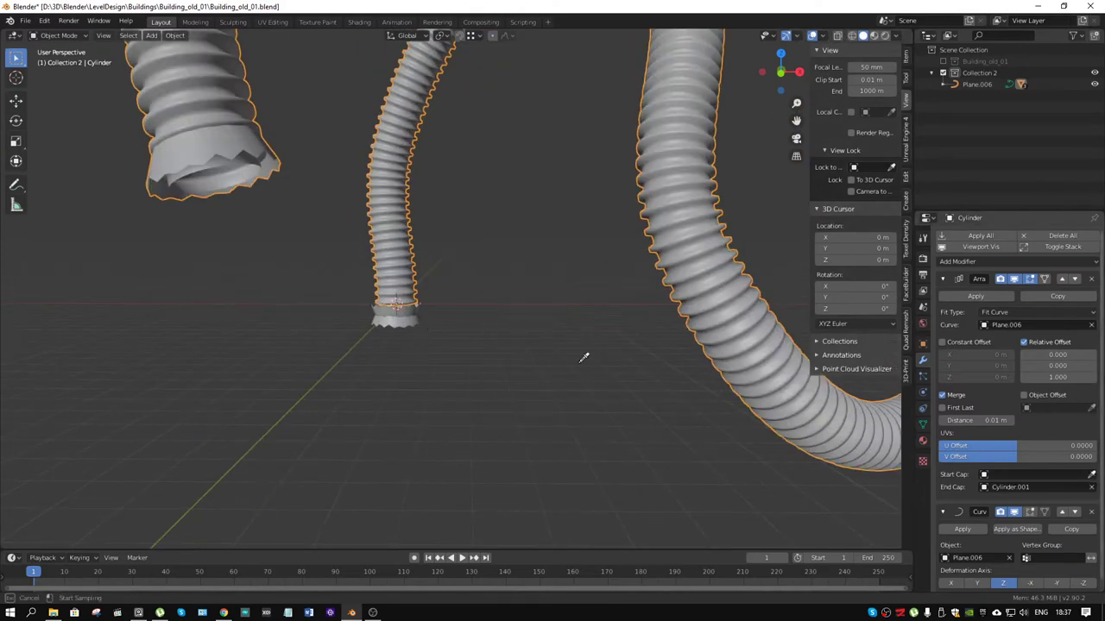
pyautogui.click(406, 313)
pyautogui.click(1092, 487)
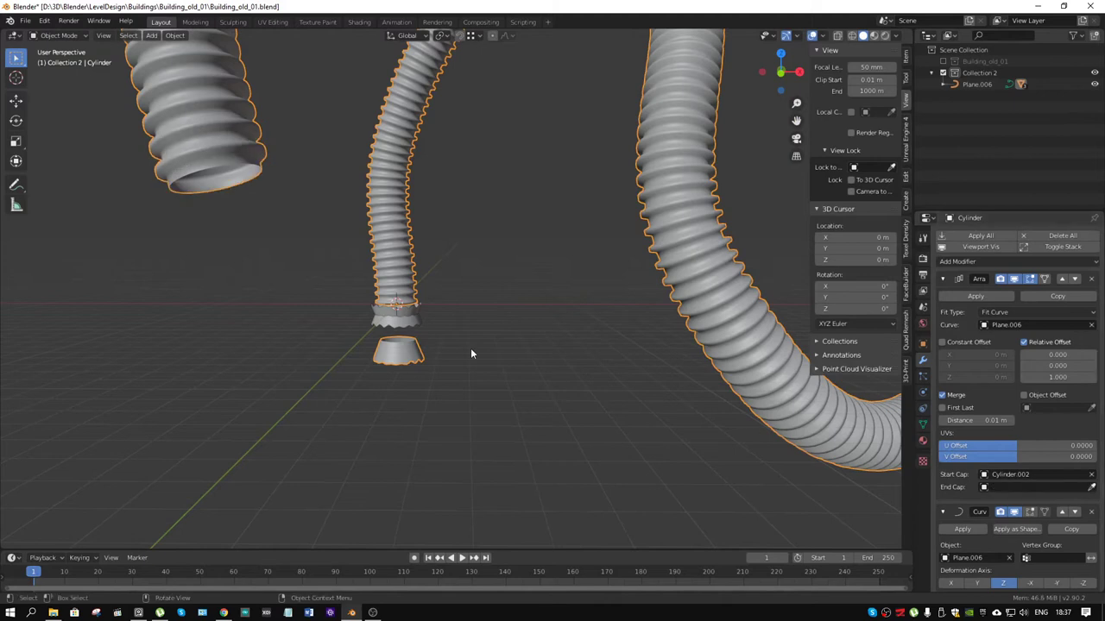
pyautogui.click(421, 310)
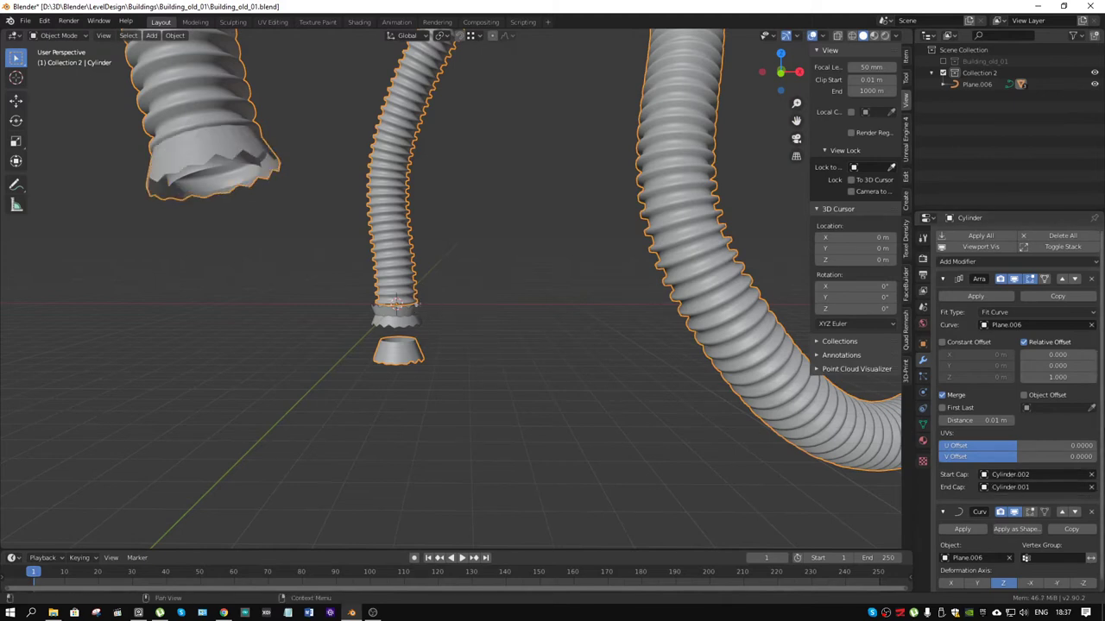
# - Clear the End Cap and Start Cap of the pipe's Array modifier, and select the guide curve inside the pipe's open end
pyautogui.click(1091, 487)
pyautogui.click(1091, 475)
pyautogui.scroll(-5, 248, 229)
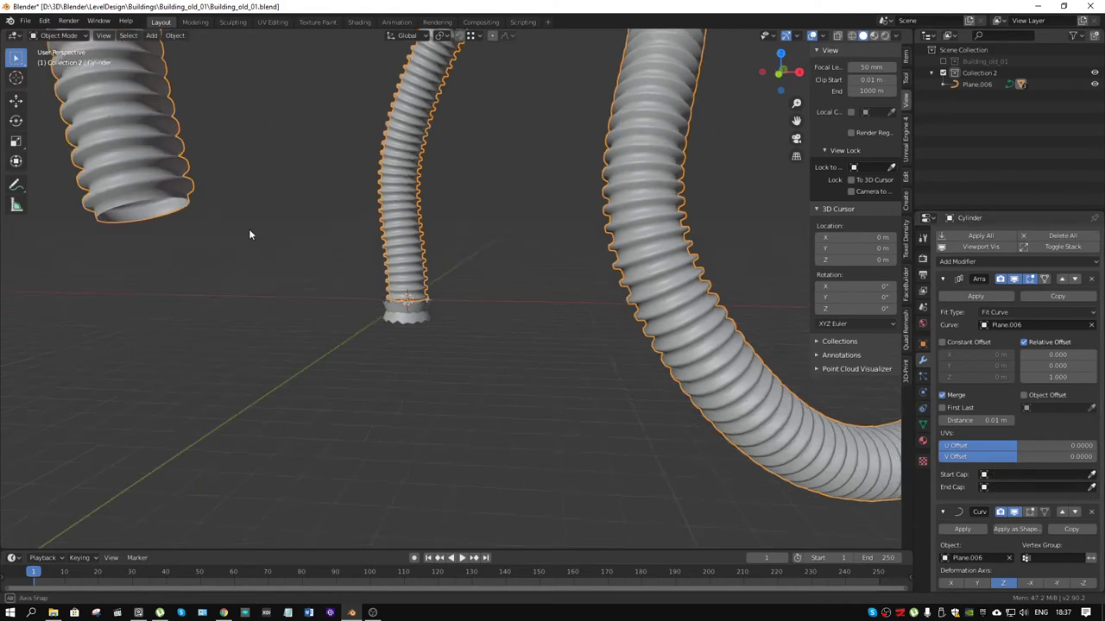
pyautogui.moveTo(314, 202); pyautogui.dragTo(466, 129, button='middle')
pyautogui.scroll(3, 366, 219)
pyautogui.keyDown('shift'); pyautogui.moveTo(466, 129); pyautogui.dragTo(509, 190, button='middle'); pyautogui.keyUp('shift')
pyautogui.moveTo(327, 142); pyautogui.dragTo(452, 165, button='middle')
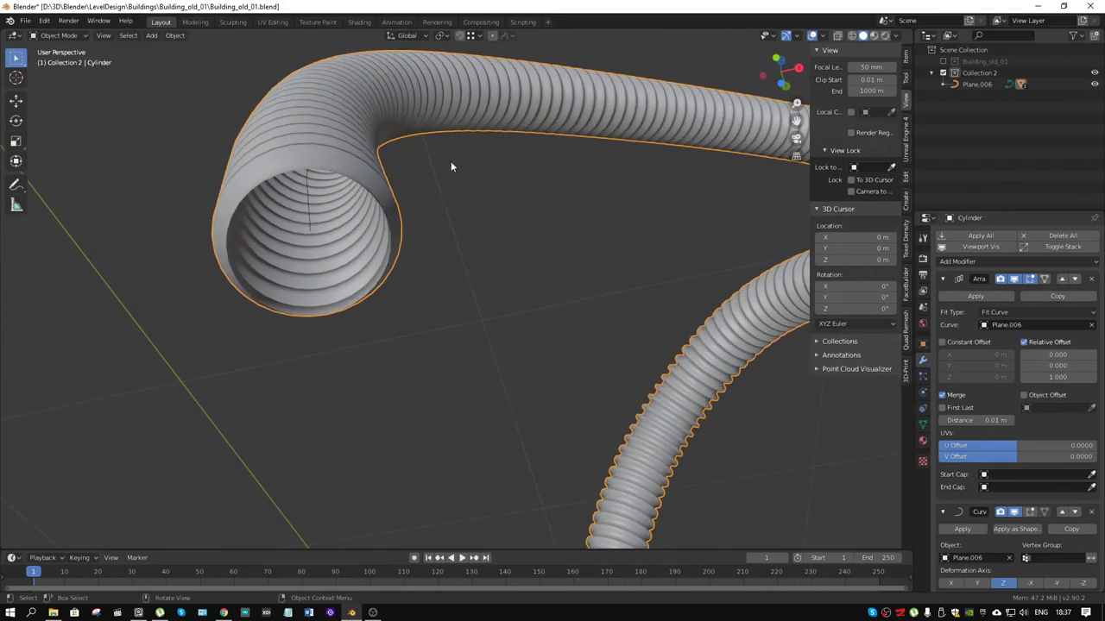
pyautogui.click(311, 217)
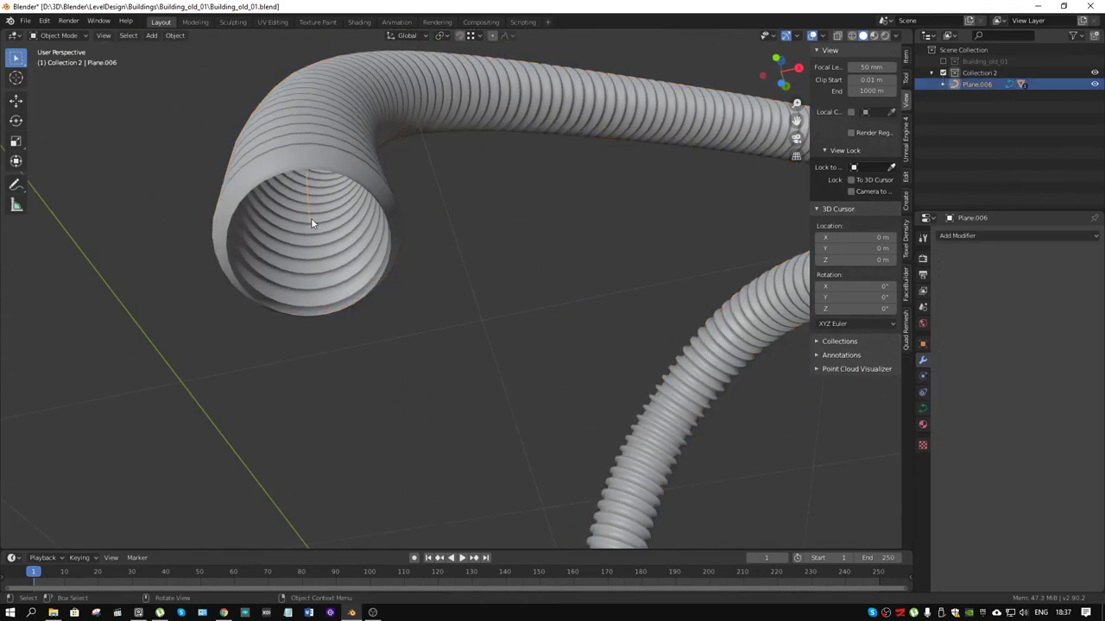
pyautogui.click(373, 613)
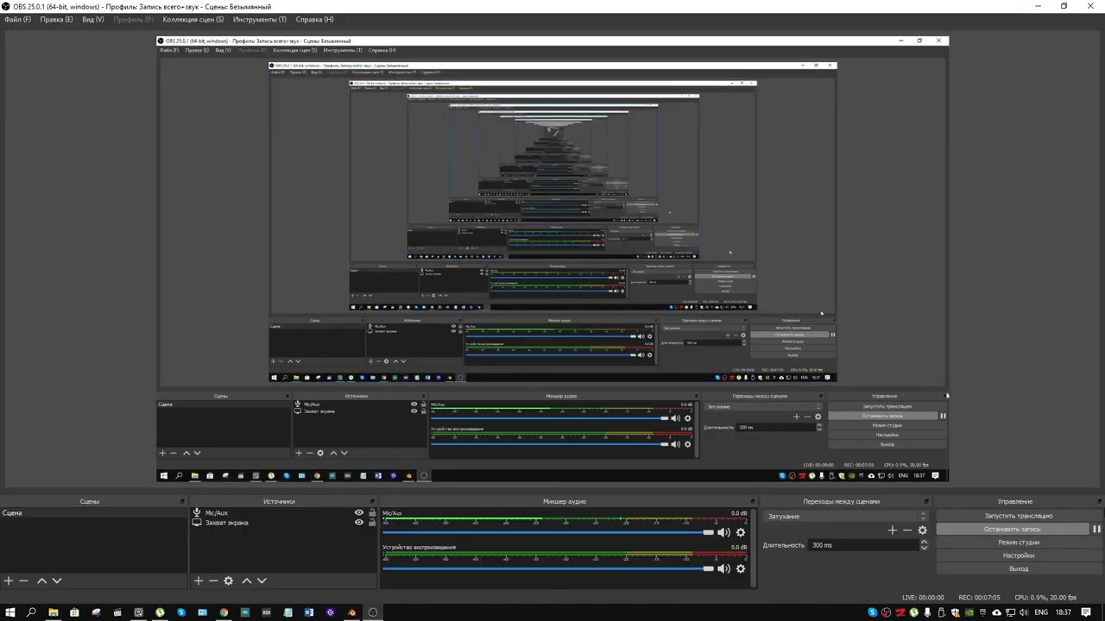